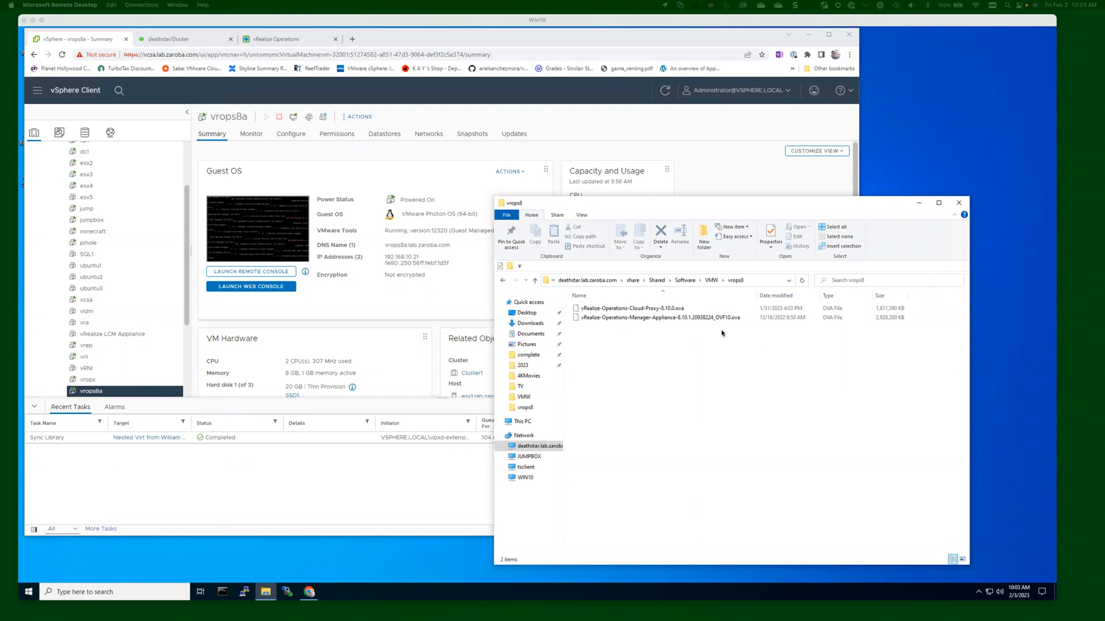
Select host esx1.lab.zaroba.com in the vSphere navigator and show its Summary page.
click(191, 152)
scroll(118, 180, up, 3)
click(91, 184)
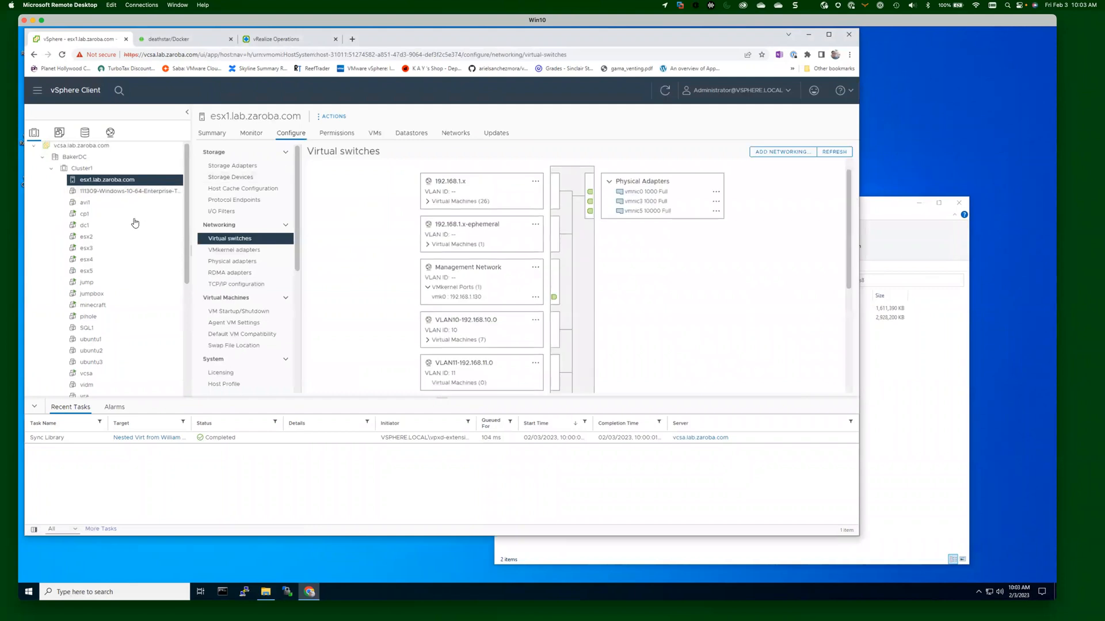
click(224, 138)
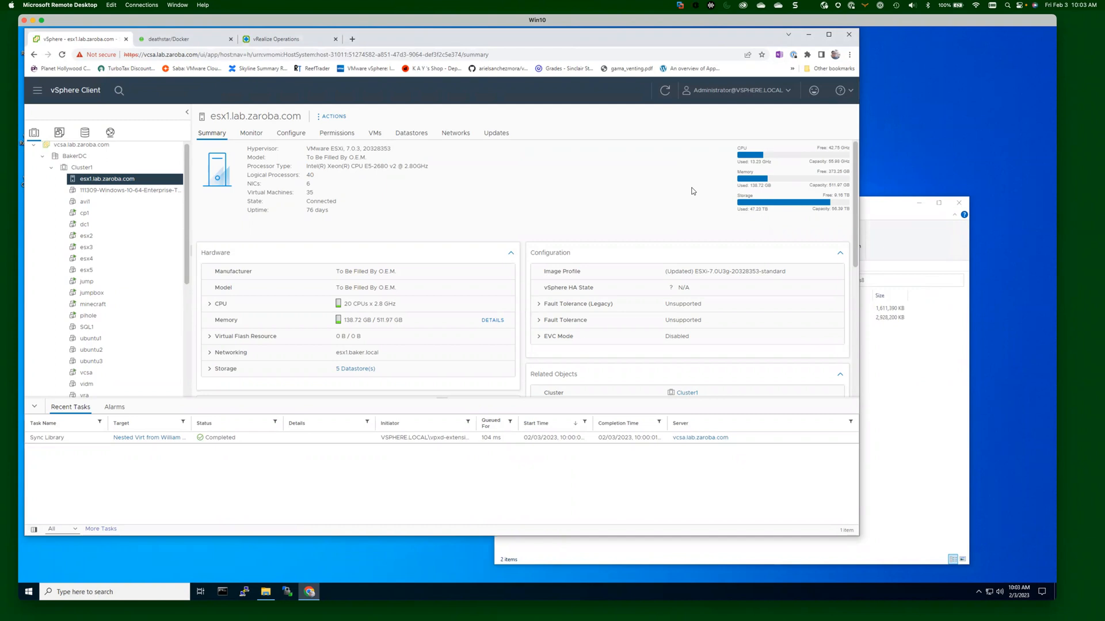
Check the Manager Appliance and Cloud Proxy OVA files in vrops8, then bring up the IP Space notes.
click(894, 215)
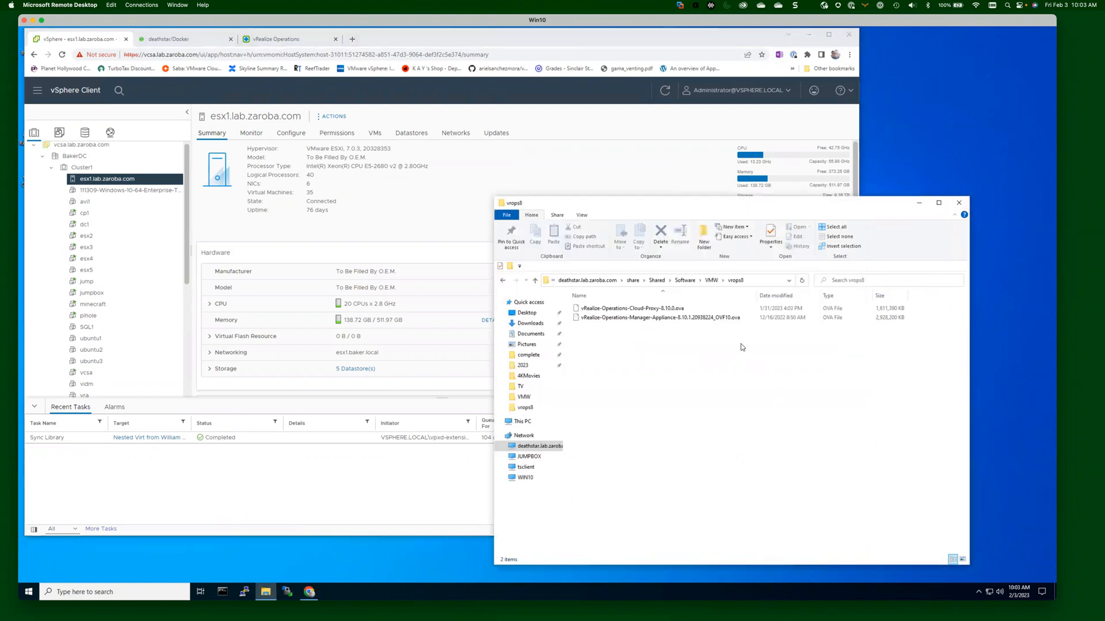
click(716, 320)
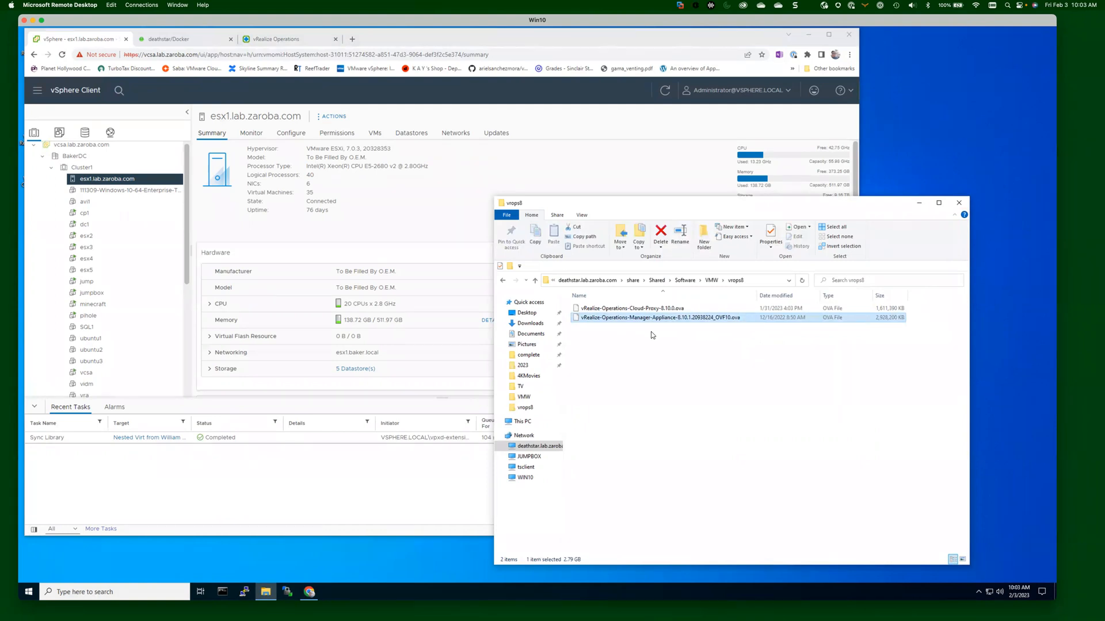
click(632, 308)
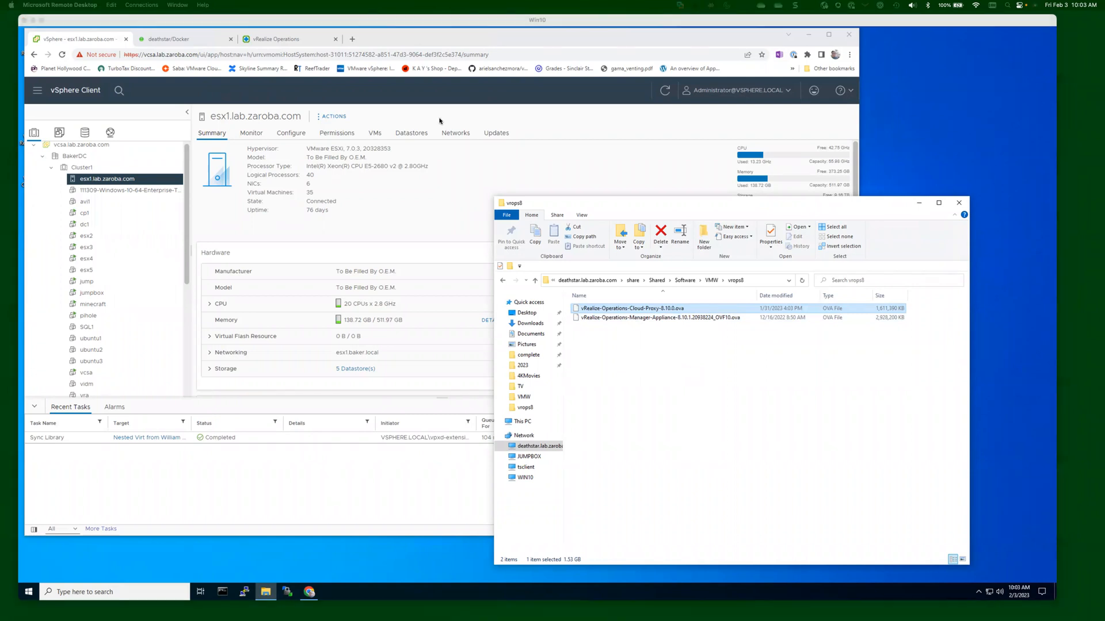
drag(439, 118, 424, 70)
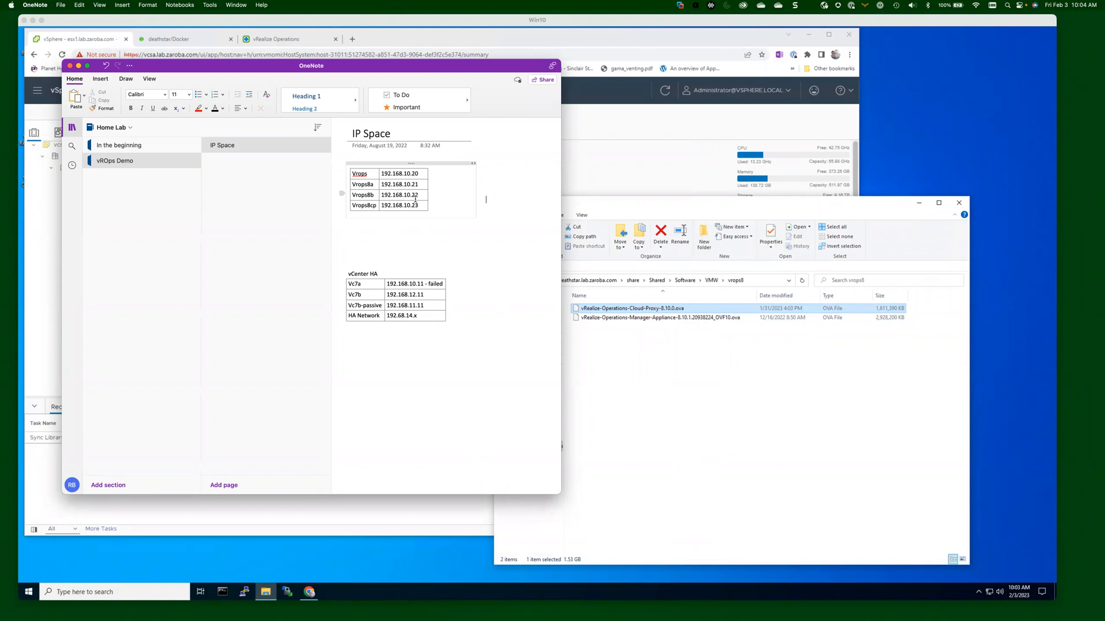
Highlight the Vrops8b row (192.168.10.22) in the IP Space table, then move the notes away.
drag(353, 196, 399, 197)
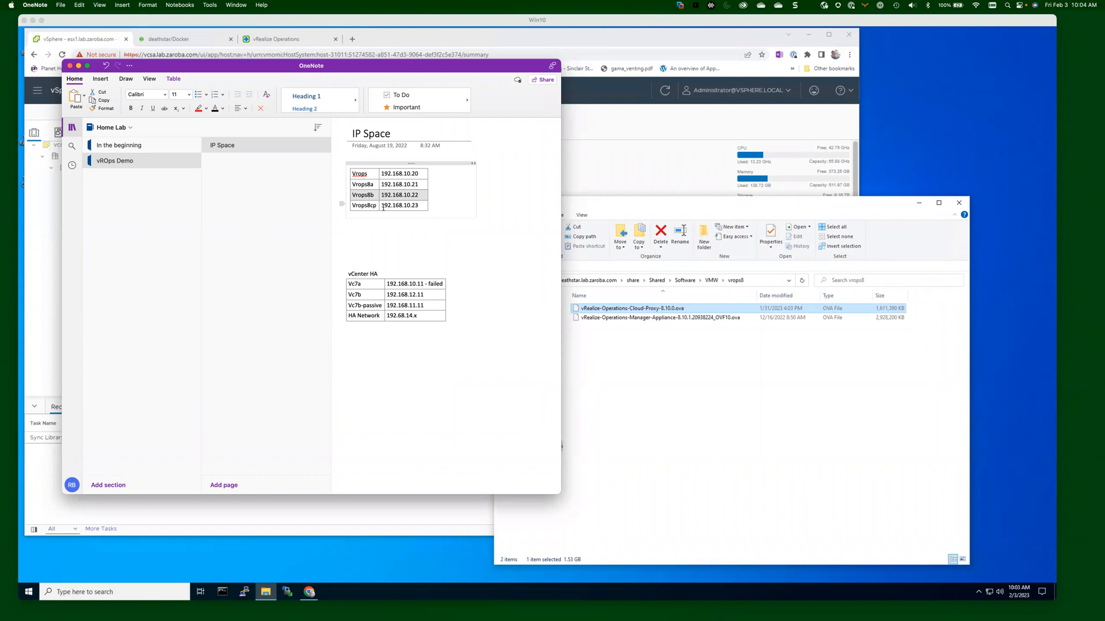
drag(516, 71, 506, 620)
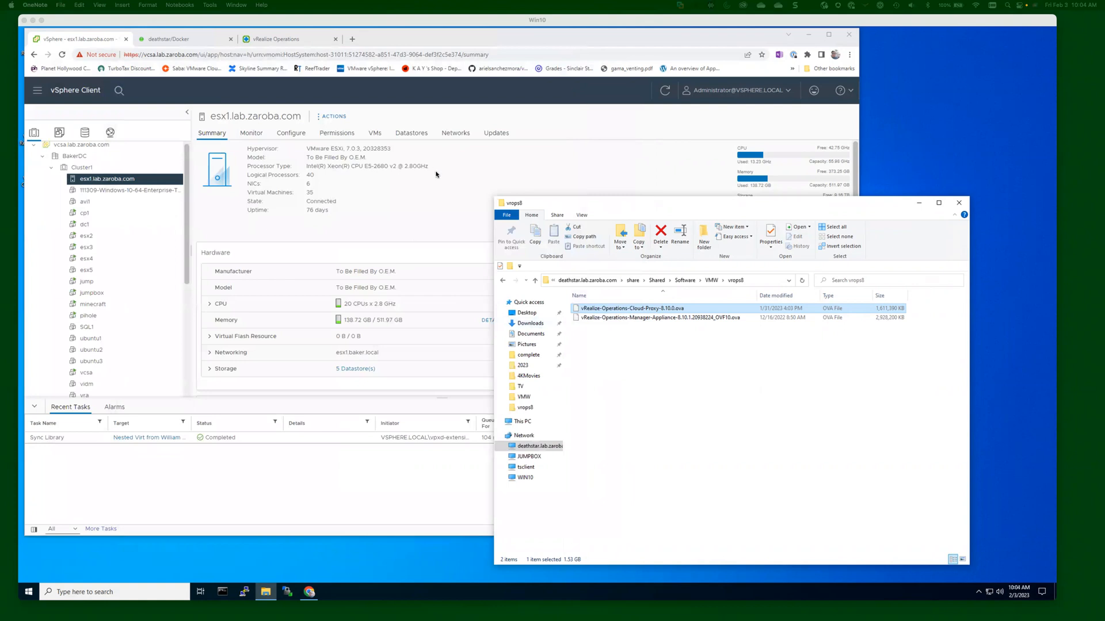
Deploy an OVF template on Cluster1 from the local Manager Appliance 8.10.1 OVA in vrops8.
click(737, 317)
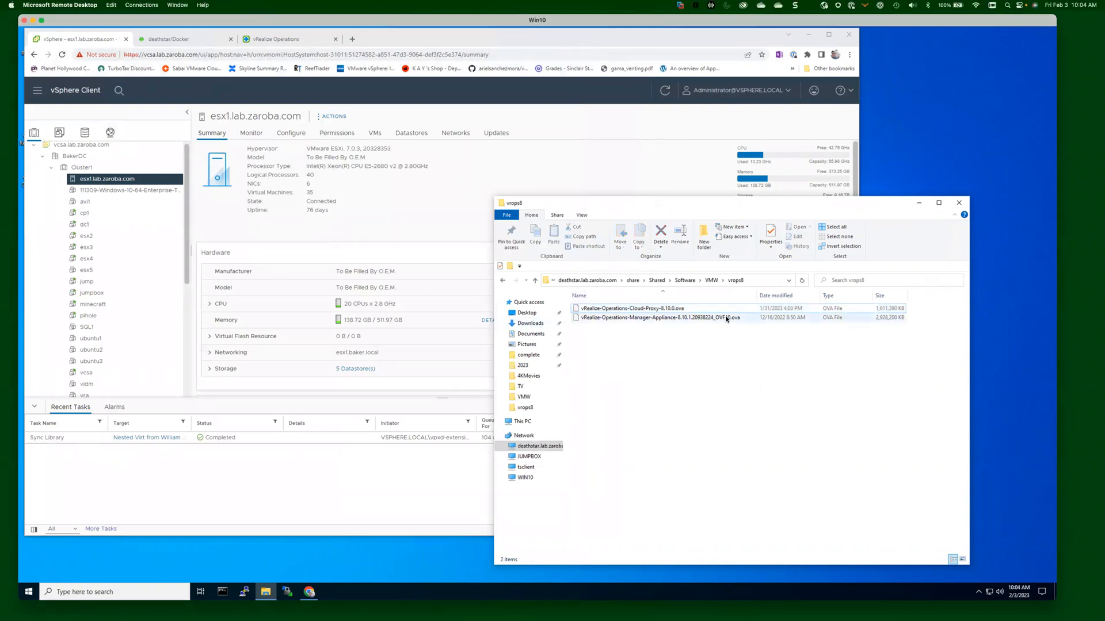
click(81, 168)
right_click(82, 168)
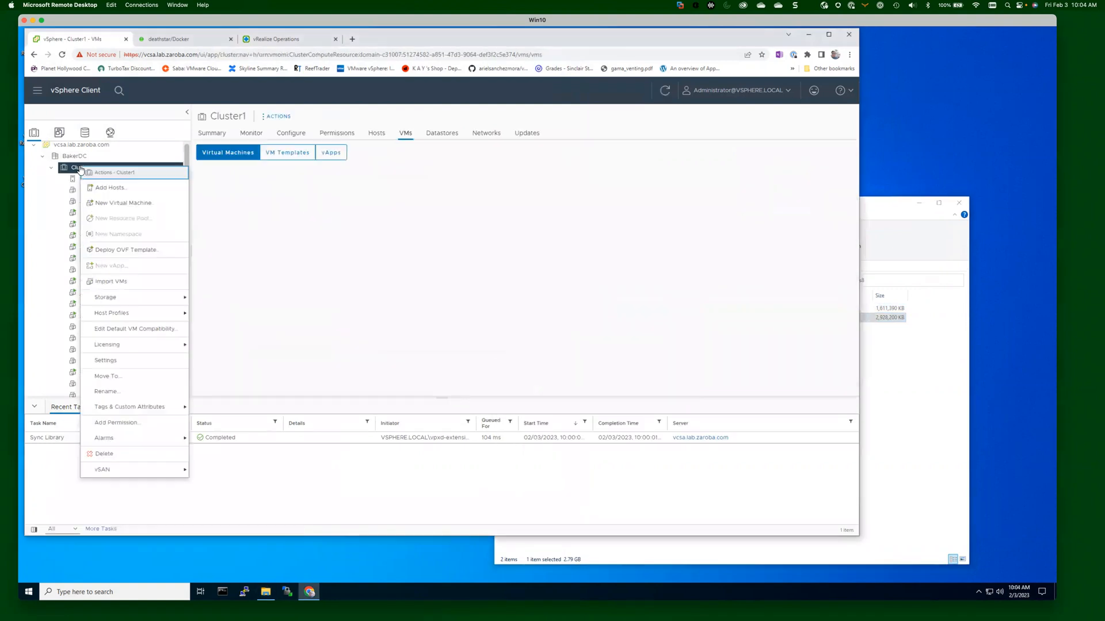
click(128, 250)
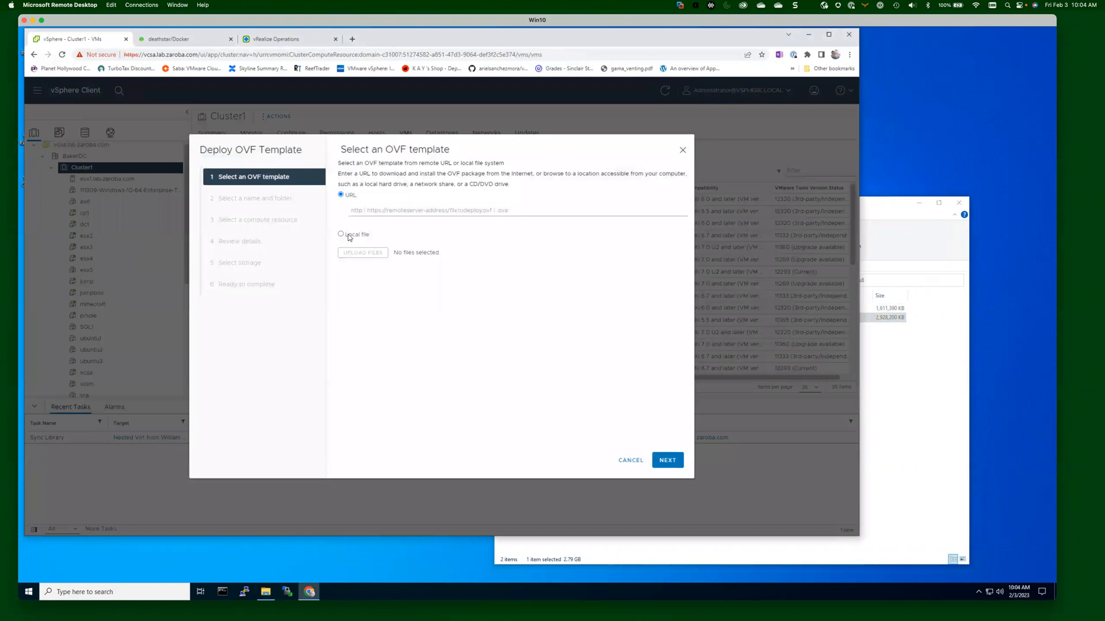
click(345, 228)
click(364, 268)
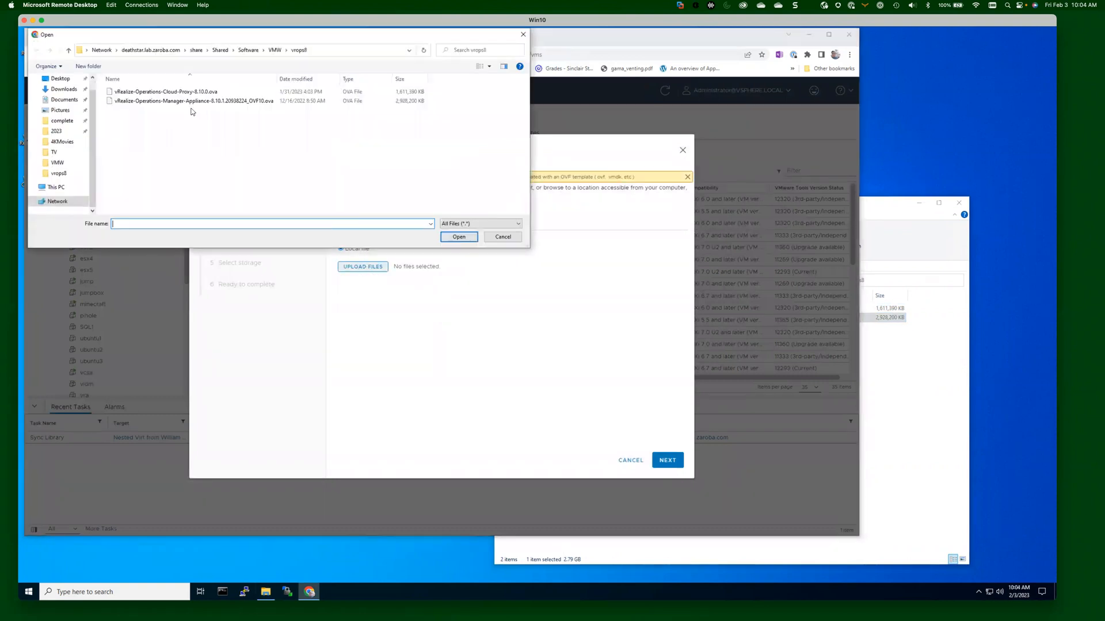
click(60, 174)
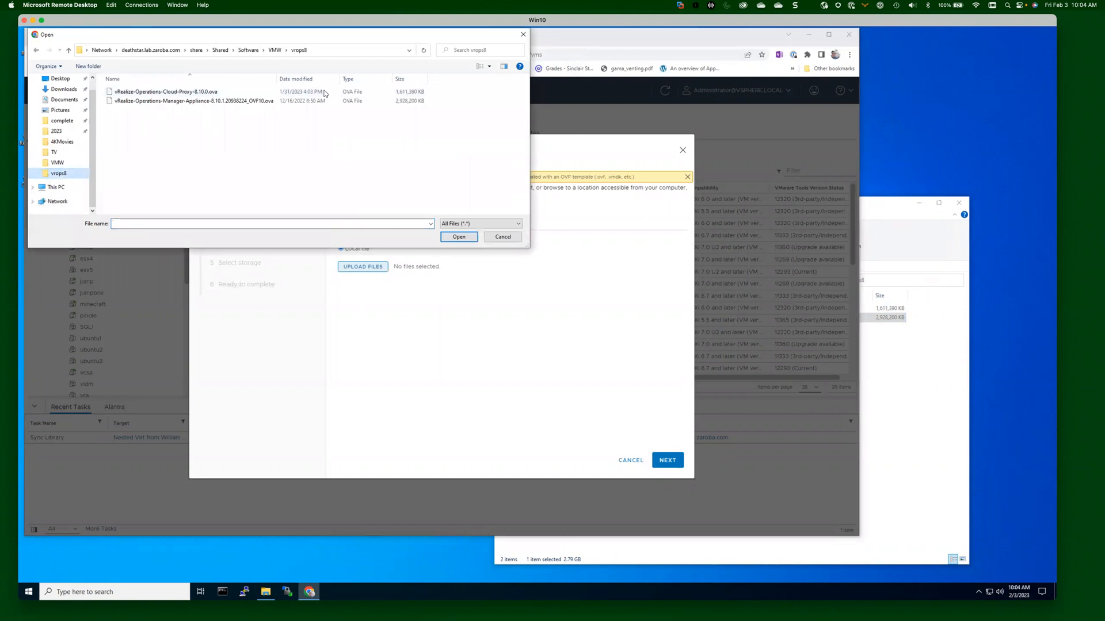
click(242, 103)
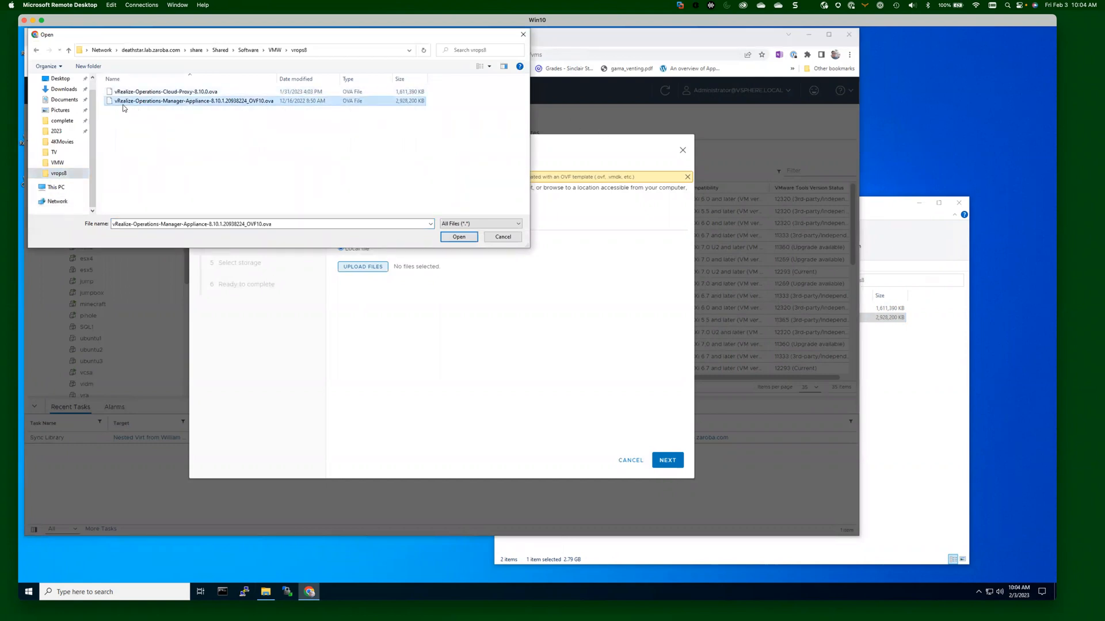
click(459, 237)
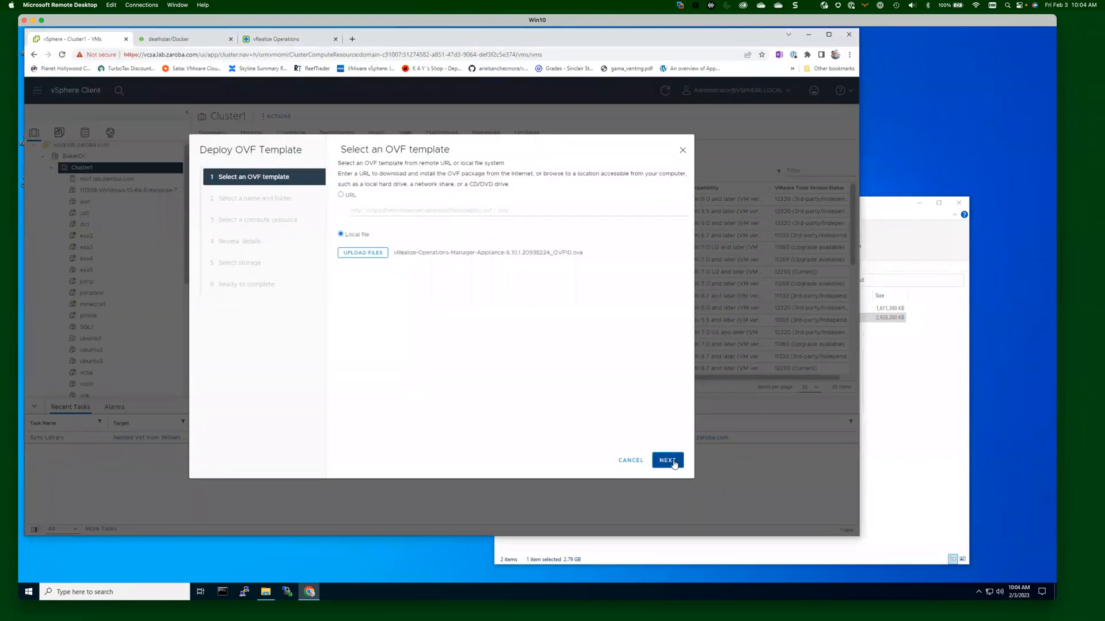
Name the new virtual machine vrops8b.
click(667, 460)
click(503, 173)
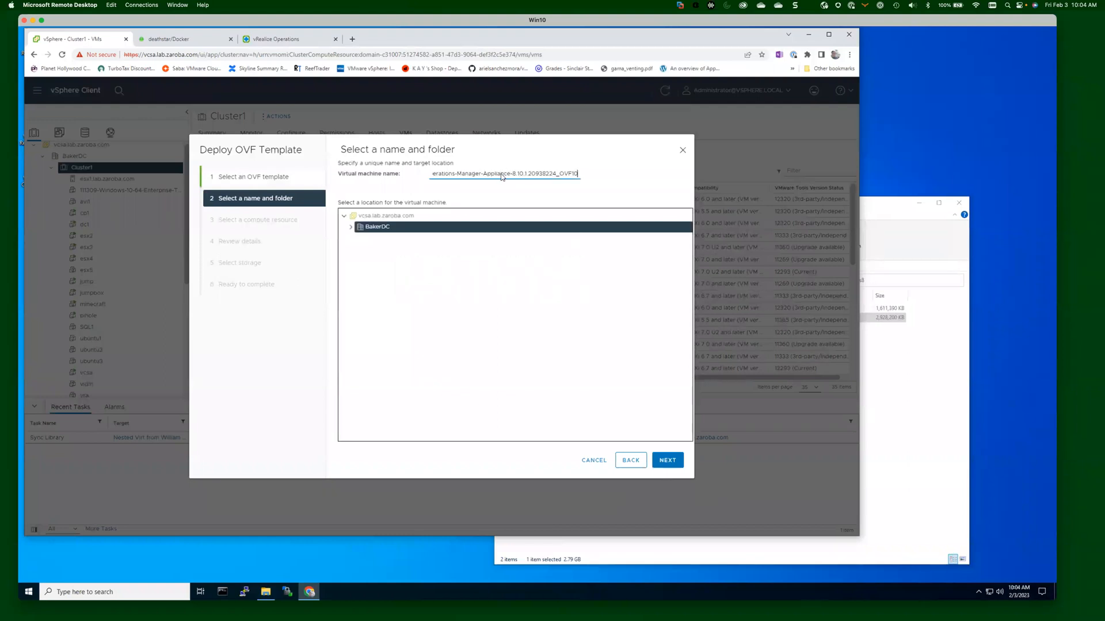
key(ctrl+a)
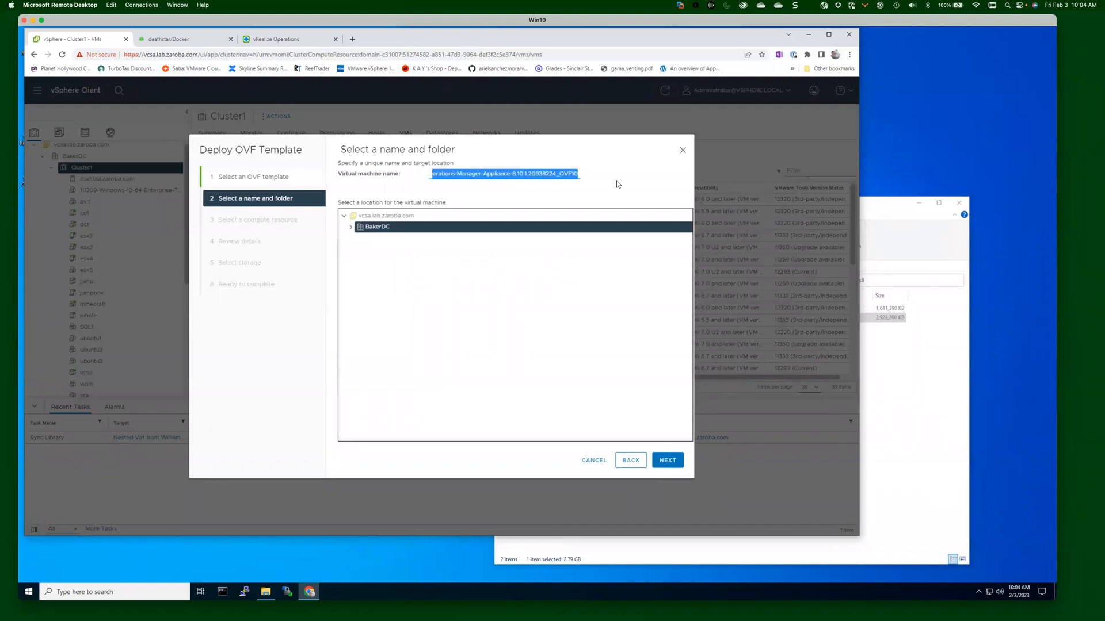
key(BackSpace)
text(vrops8)
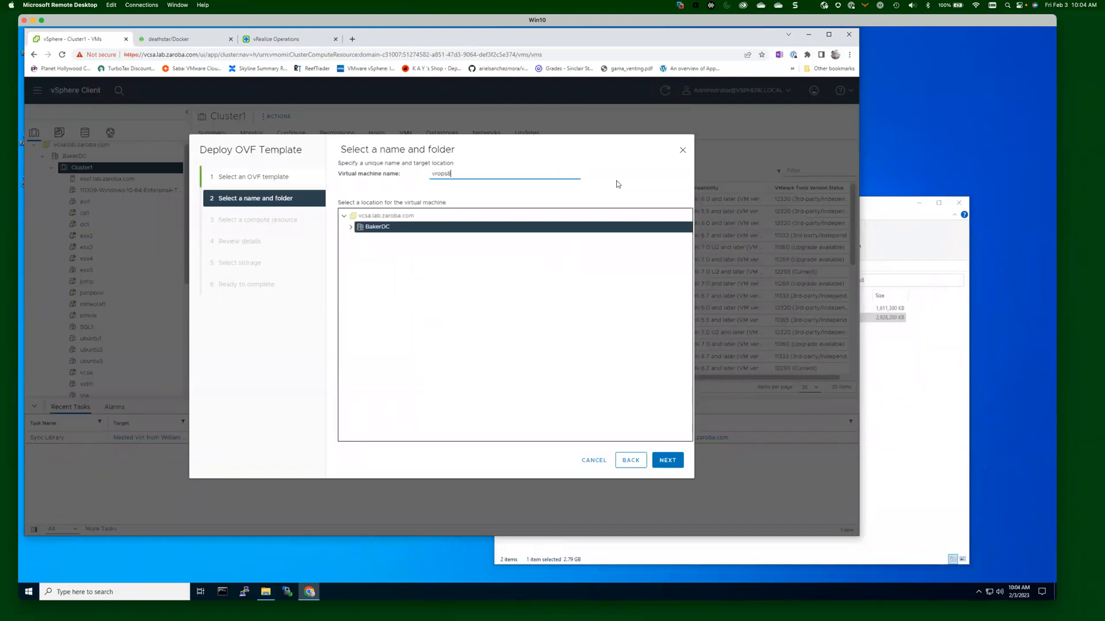
text(b)
Choose Cluster1 as the compute resource and continue to the template details.
click(673, 465)
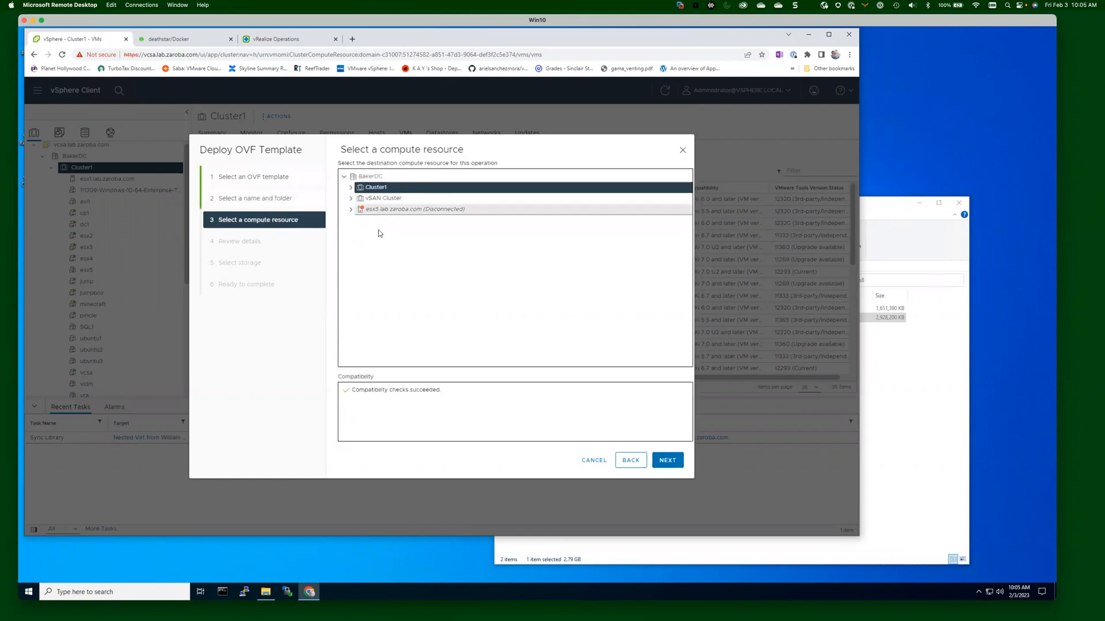
click(351, 187)
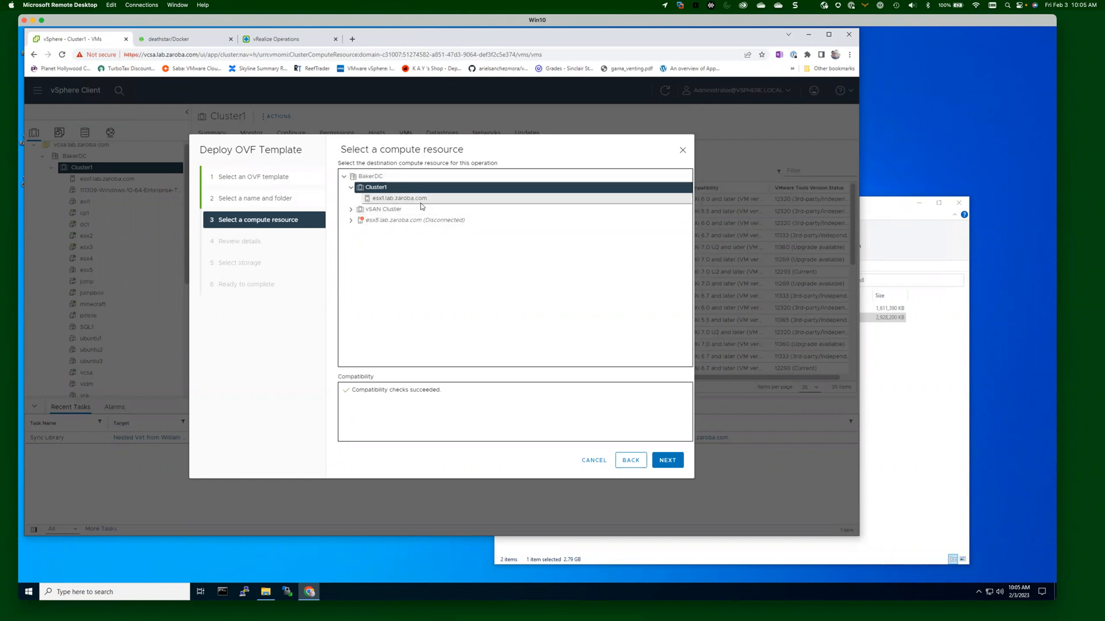
click(678, 461)
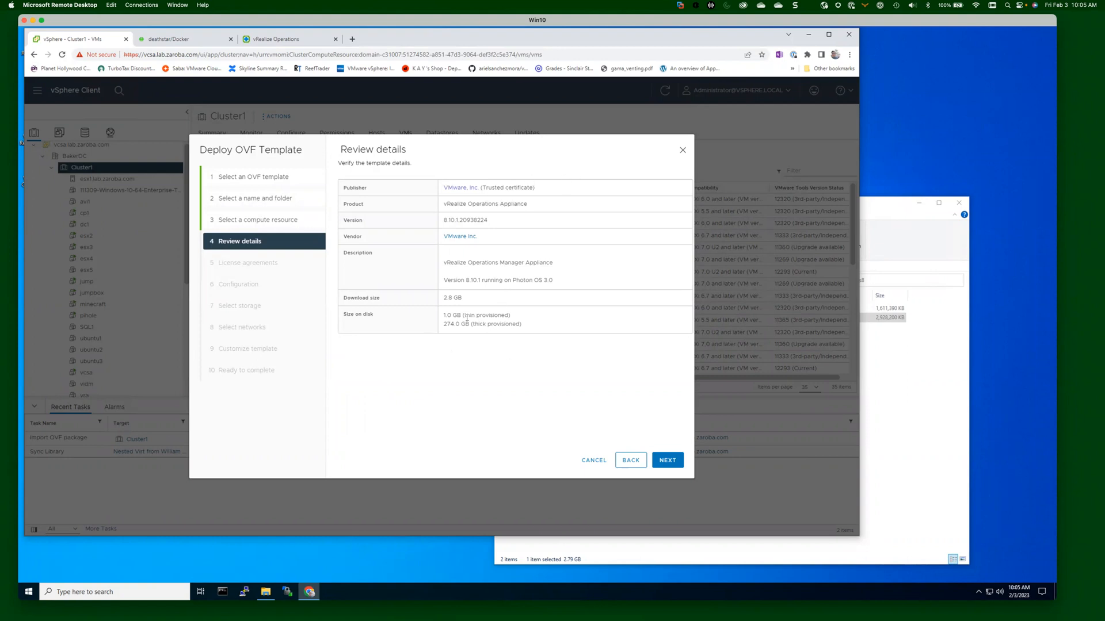
Note the thin-provisioned disk size, accept all license agreements, and advance to Configuration.
drag(465, 315, 510, 315)
click(542, 329)
click(668, 460)
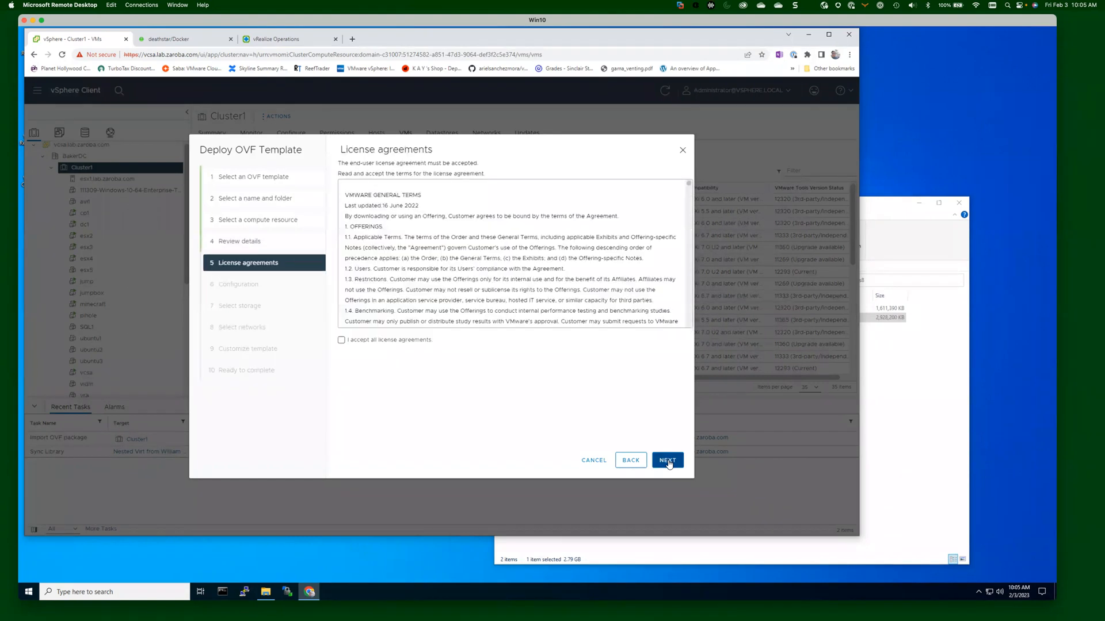
click(341, 340)
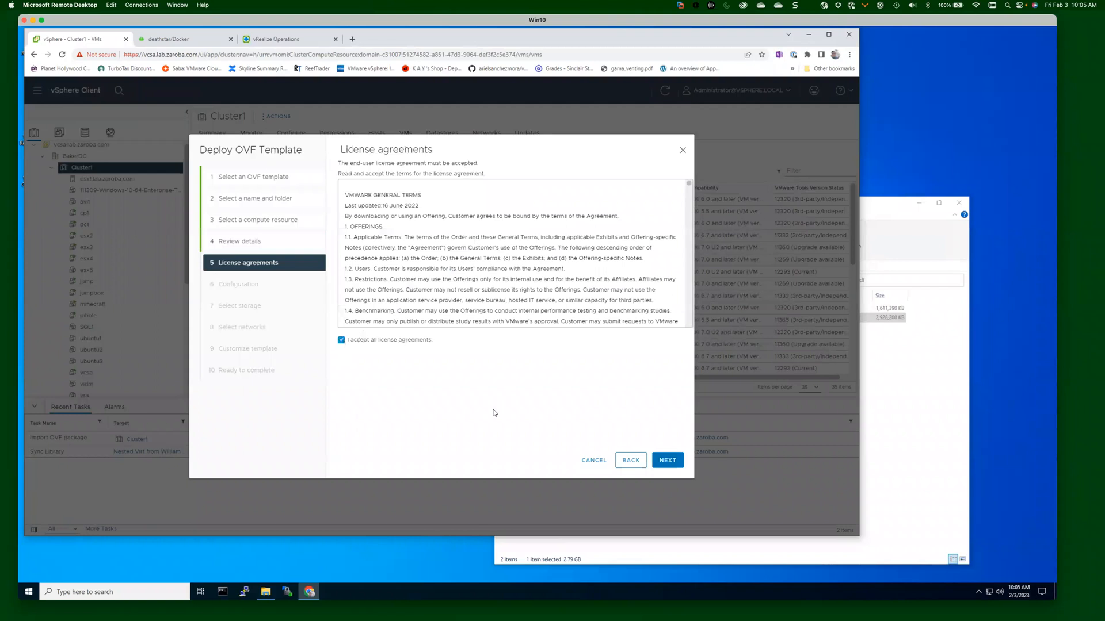
click(667, 462)
click(666, 462)
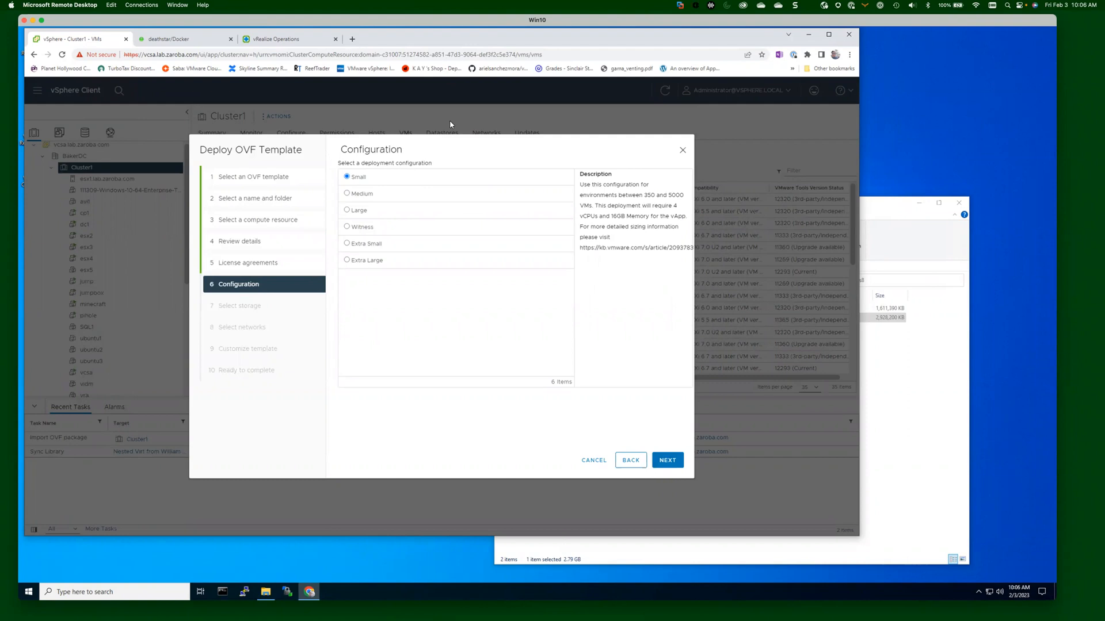
Search the web for 'vrops sizer' to check appliance sizing, then return to the vSphere tab.
click(354, 39)
text(vrops sizer)
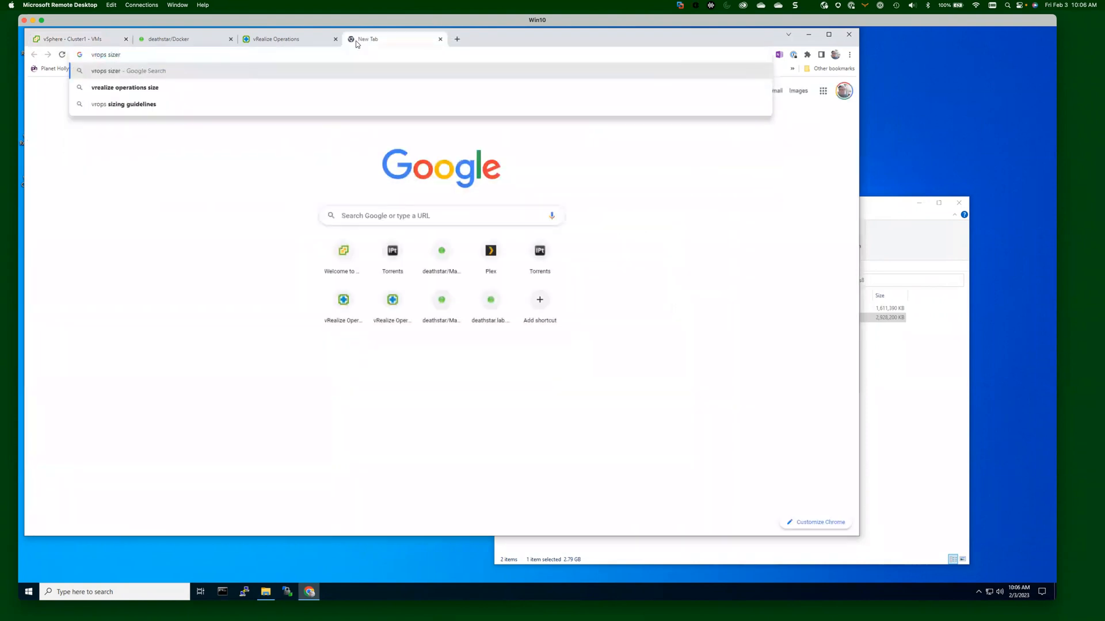
key(Down)
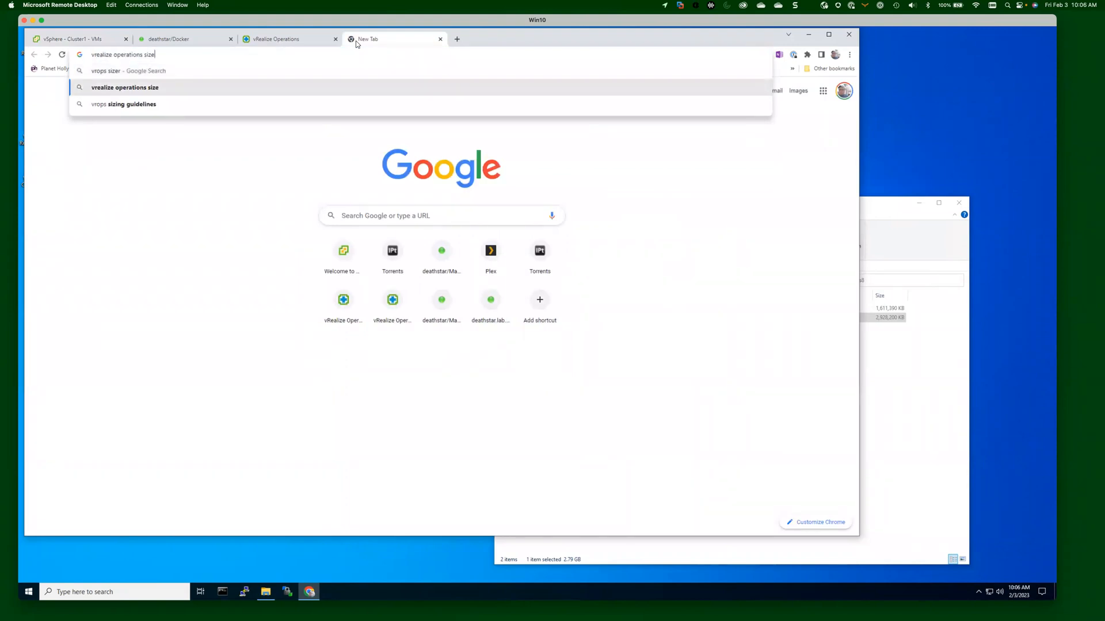
key(Return)
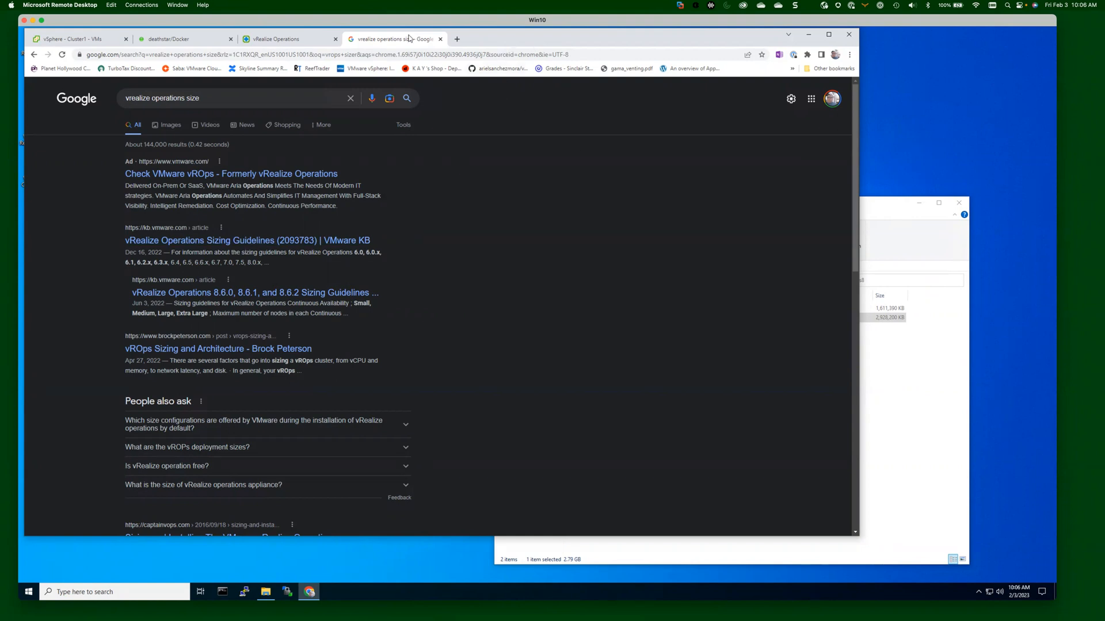
click(282, 40)
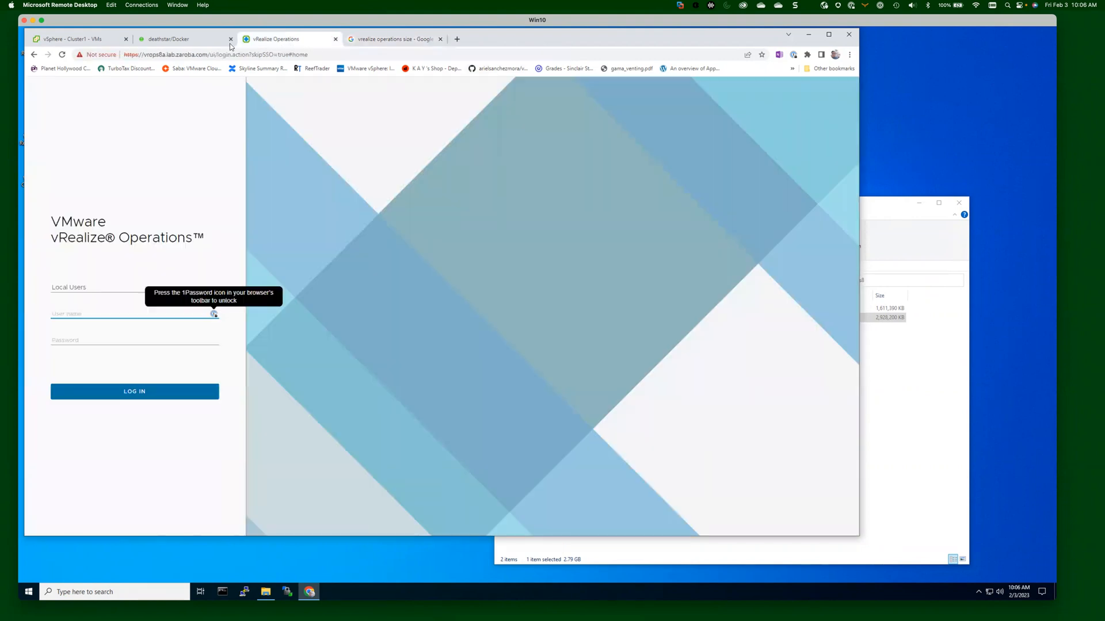
click(87, 39)
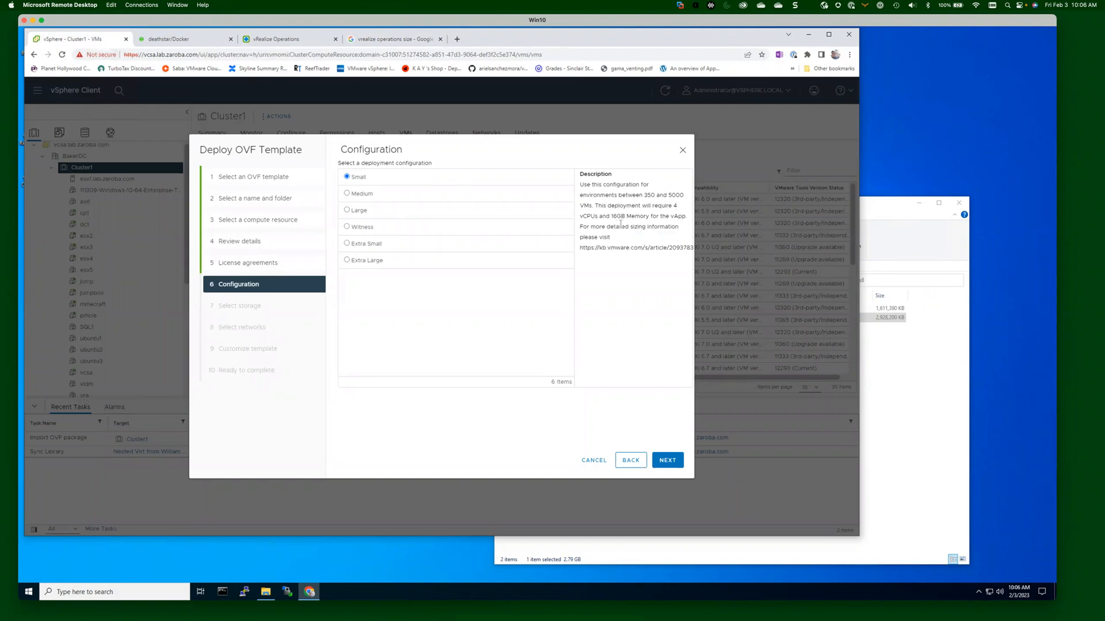
Compare Extra Large requirements, keep the Small deployment size, and continue to storage.
click(347, 261)
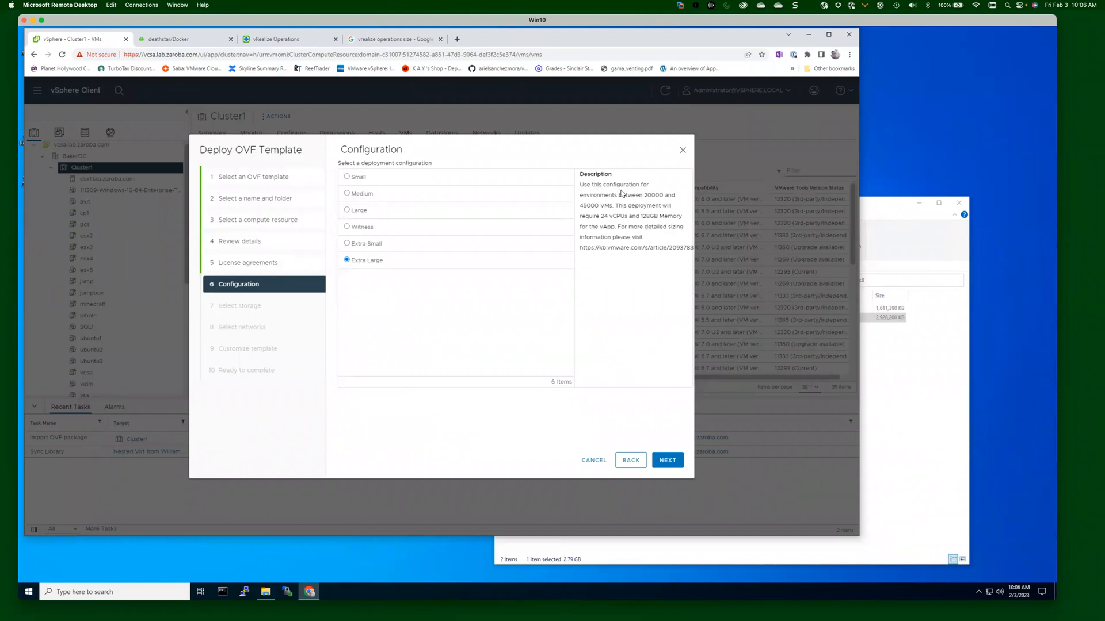
click(347, 177)
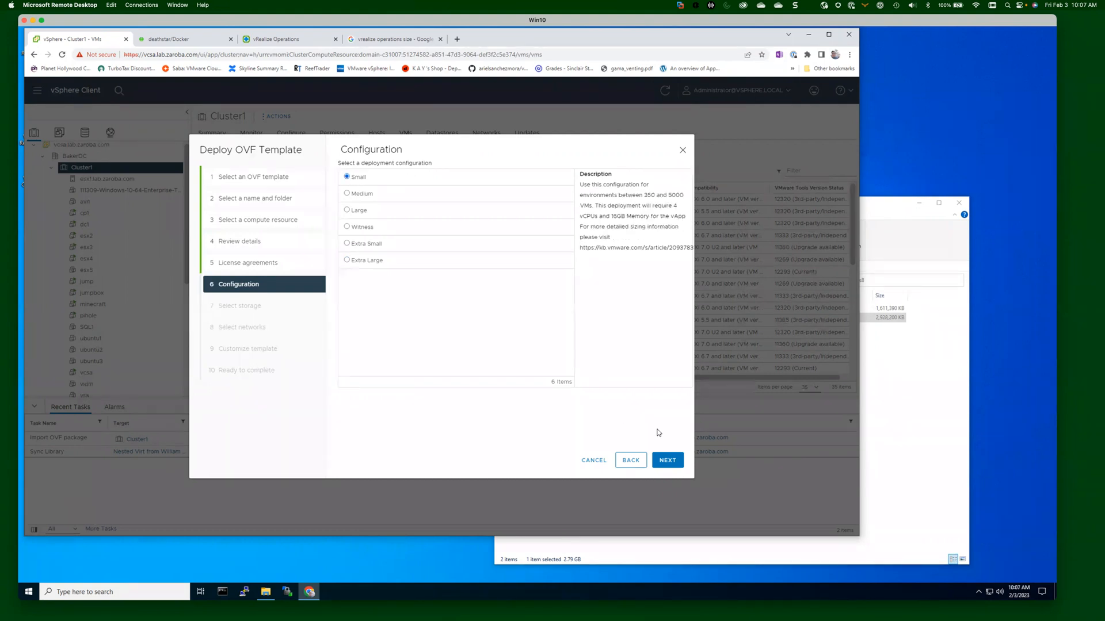
click(668, 460)
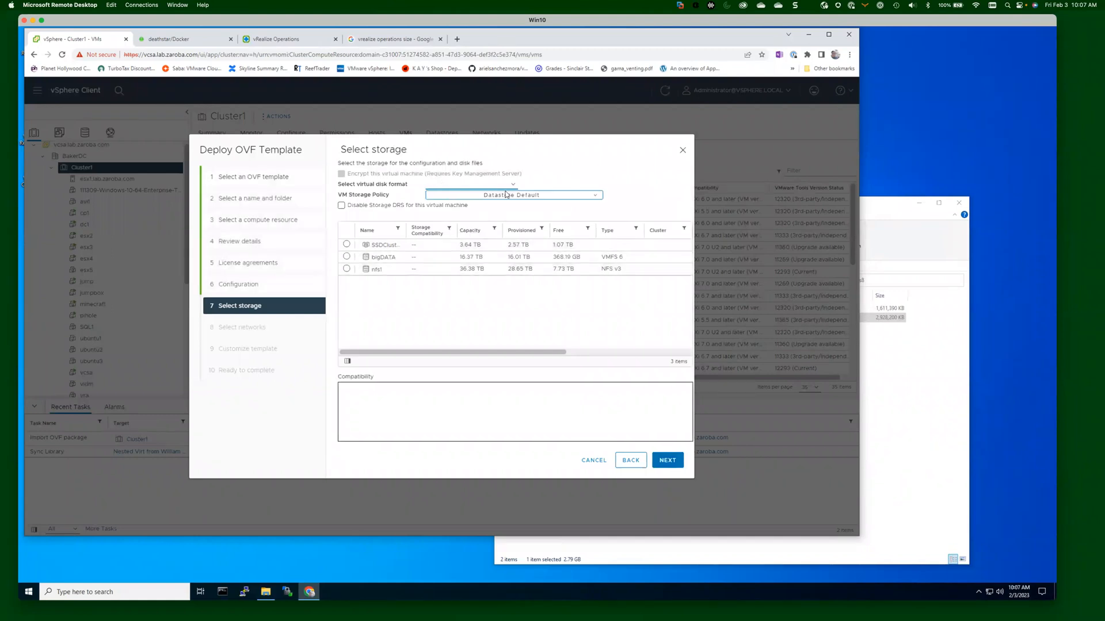
Store the appliance on the SSDCluster datastore with Thin Provision disk format.
click(346, 243)
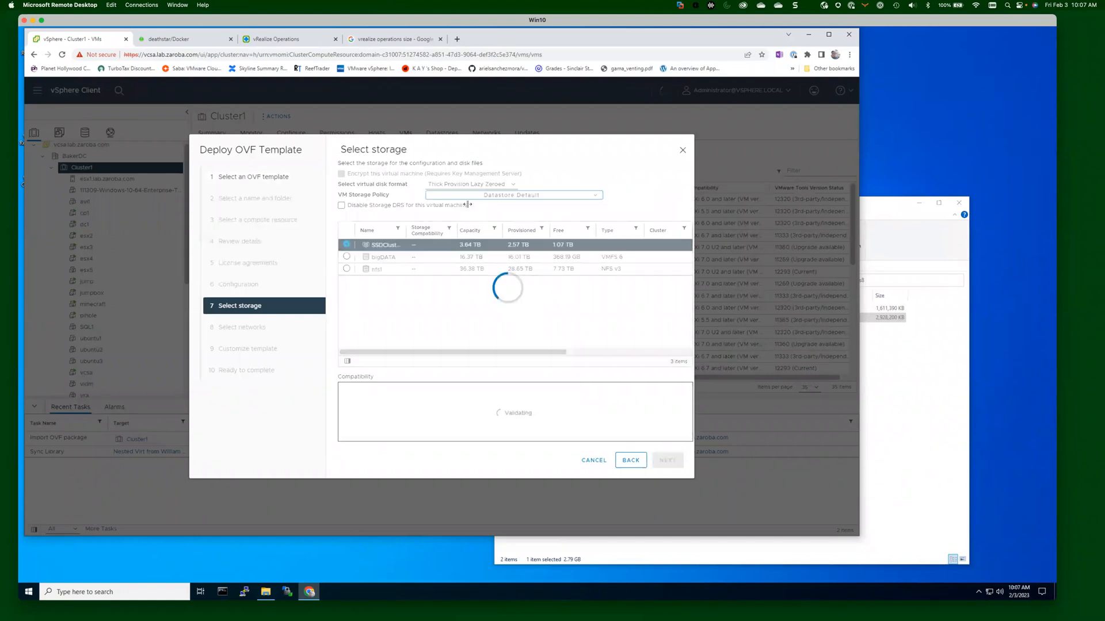
click(514, 186)
click(489, 208)
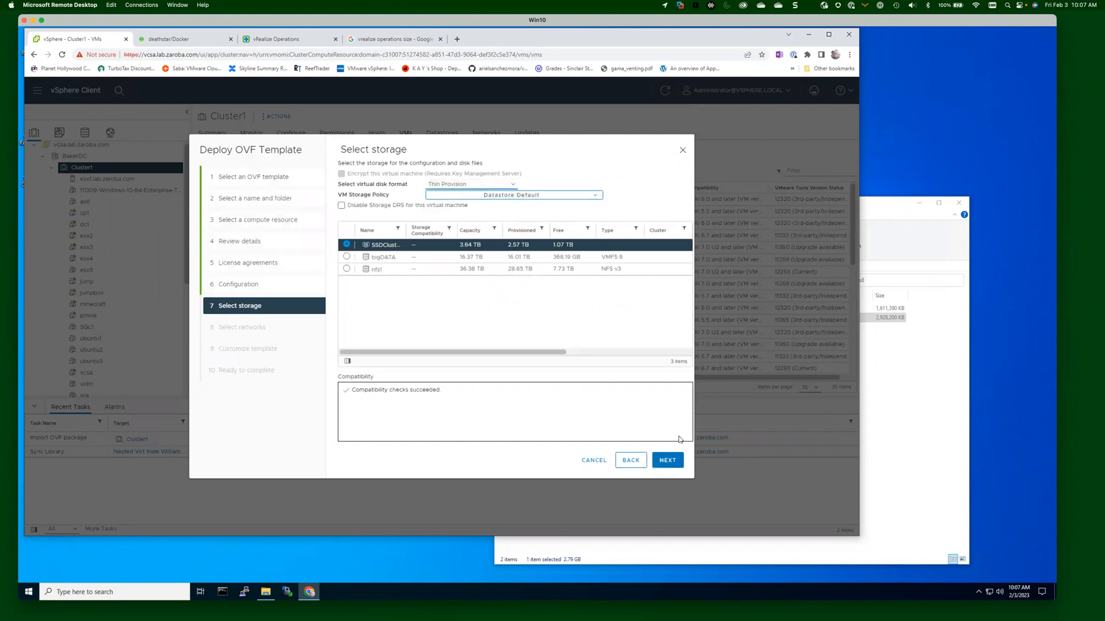
click(669, 461)
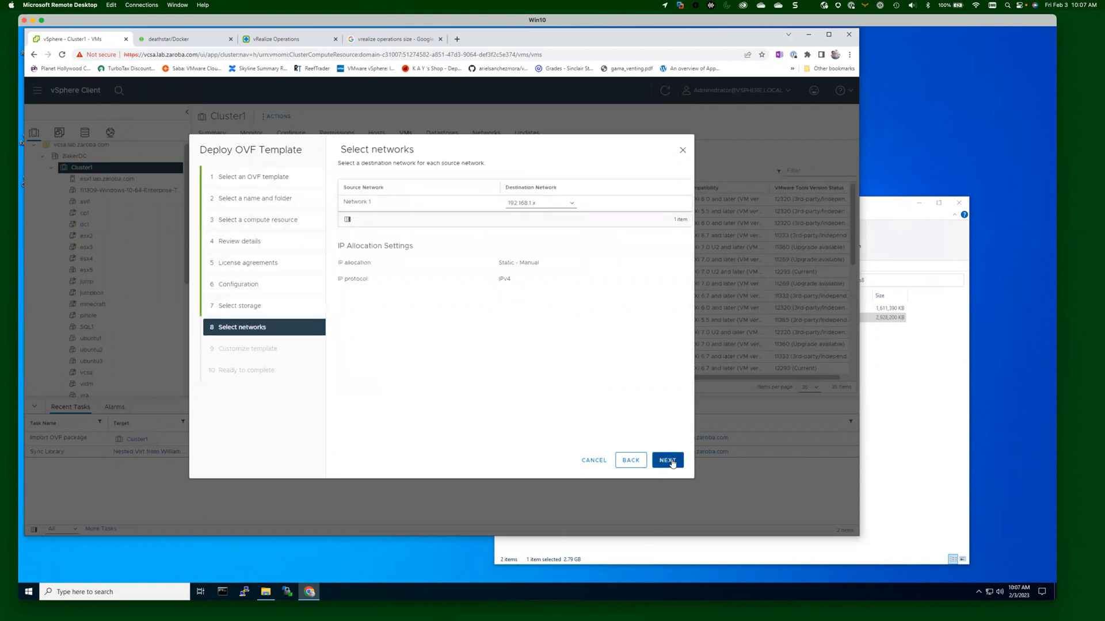
Map the appliance network to VLAN10-192.168.10.0 and continue to Customize template.
click(570, 204)
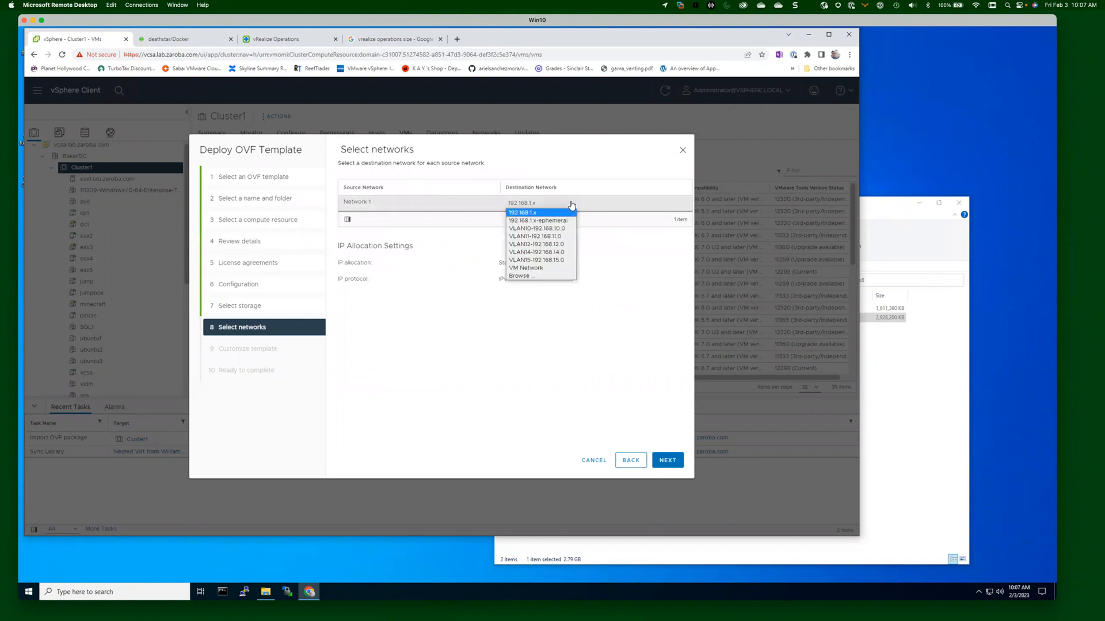
click(551, 229)
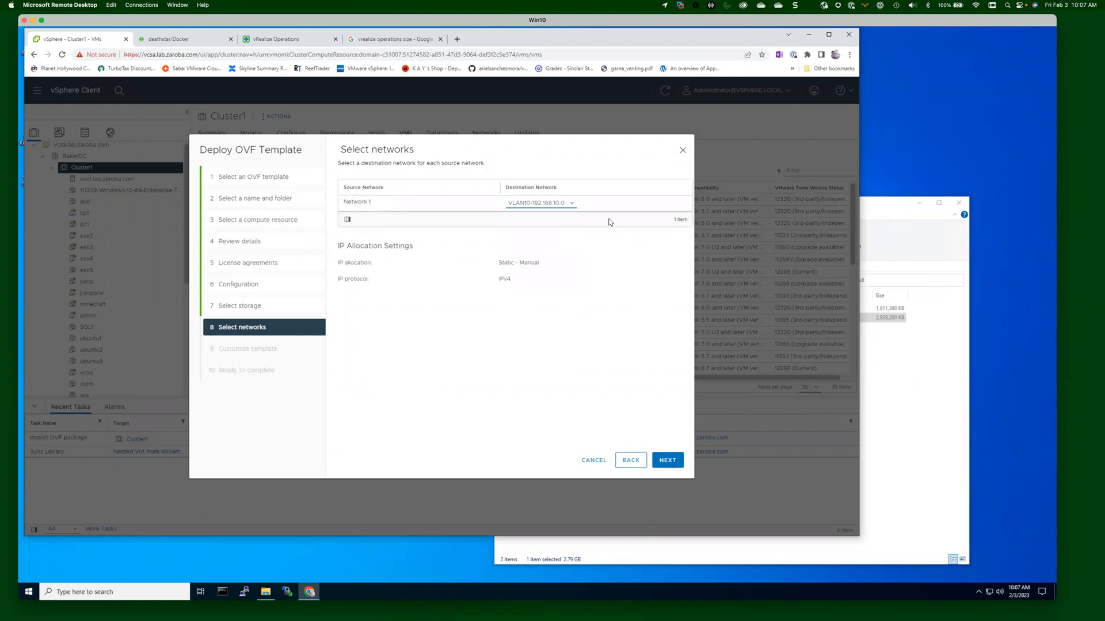
click(669, 462)
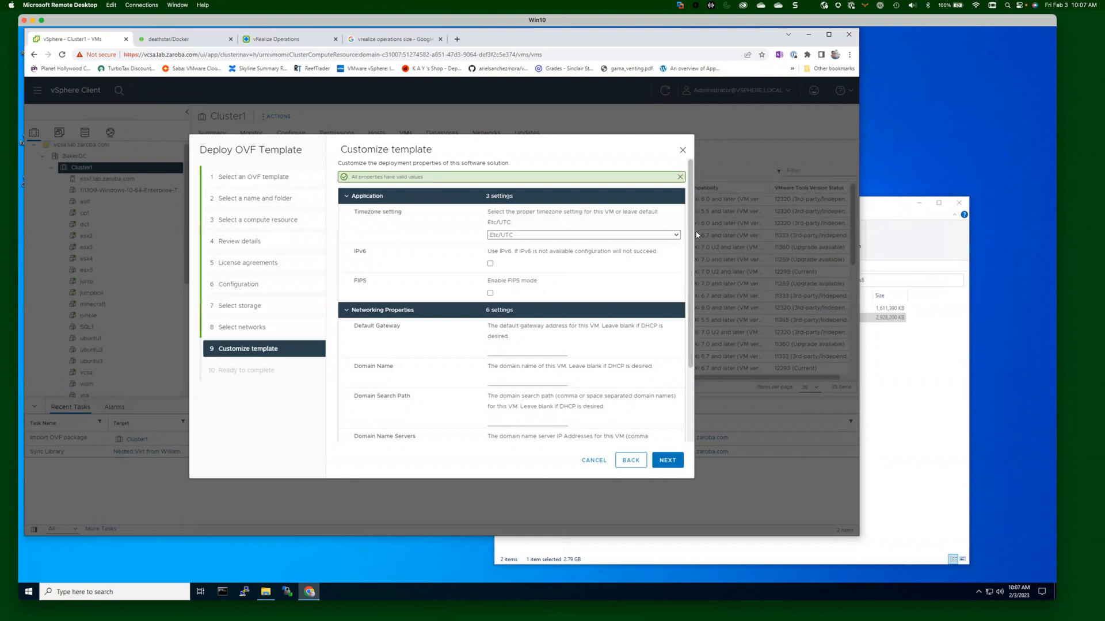
Enter default gateway 192.168.10.1, domain name vrops8b and search path lab.zaroba.com.
drag(691, 238, 691, 311)
click(524, 248)
text(192.168.10.1)
key(Tab)
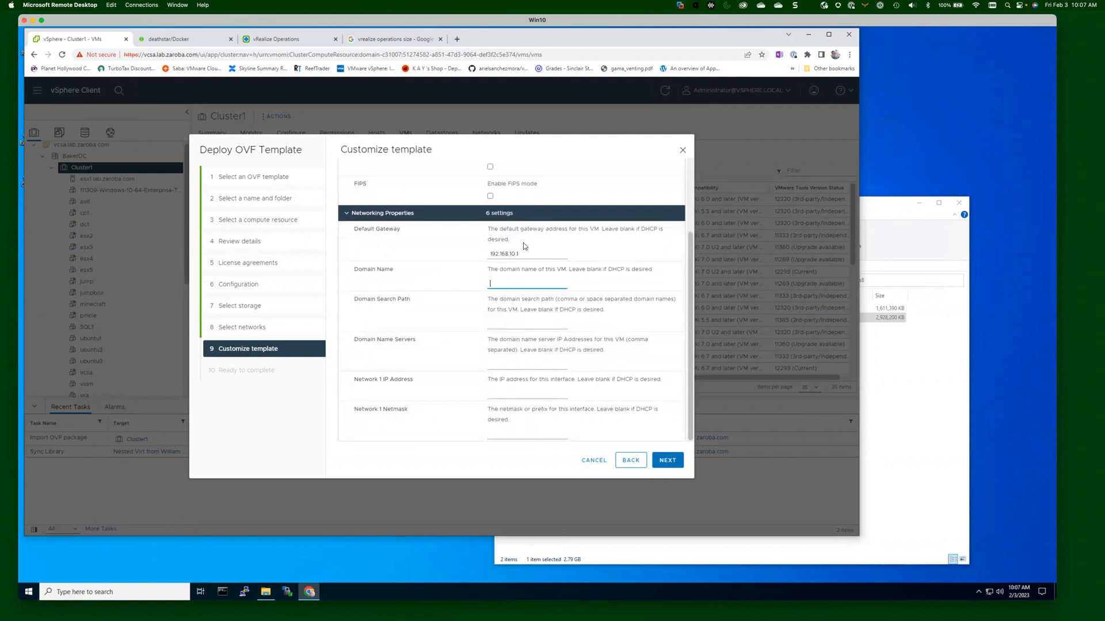
text(vrops8b)
click(517, 325)
text(lab.zaroba.com)
click(691, 315)
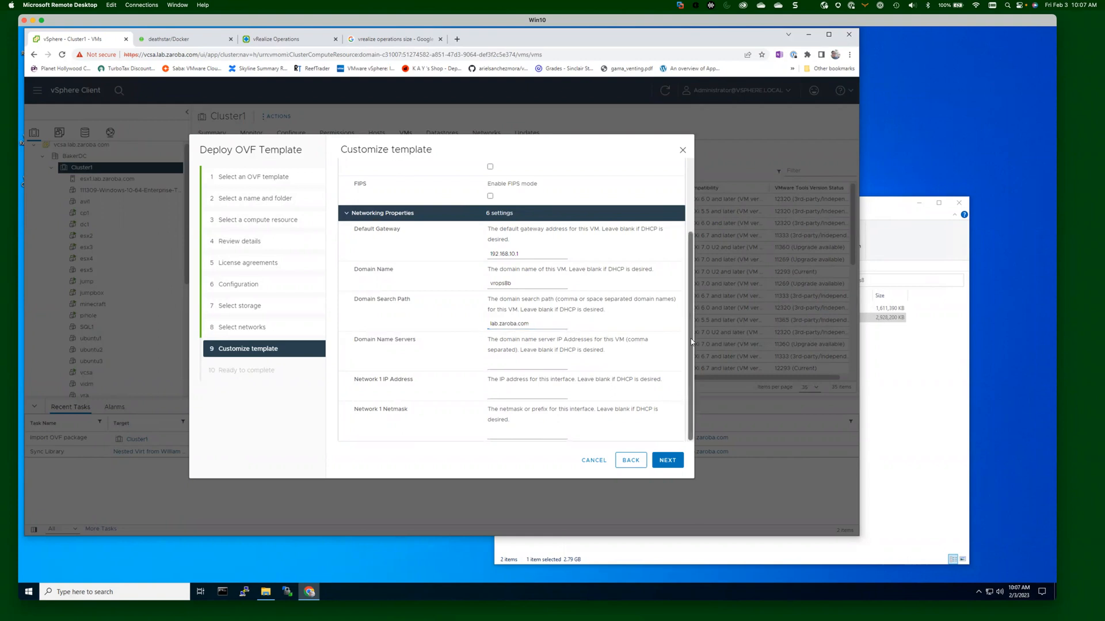
Enter DNS server 192.168.1.120, IP address 192.168.10.22 and netmask 255.255.255.0.
click(507, 362)
text(192.168.1.120)
key(Tab)
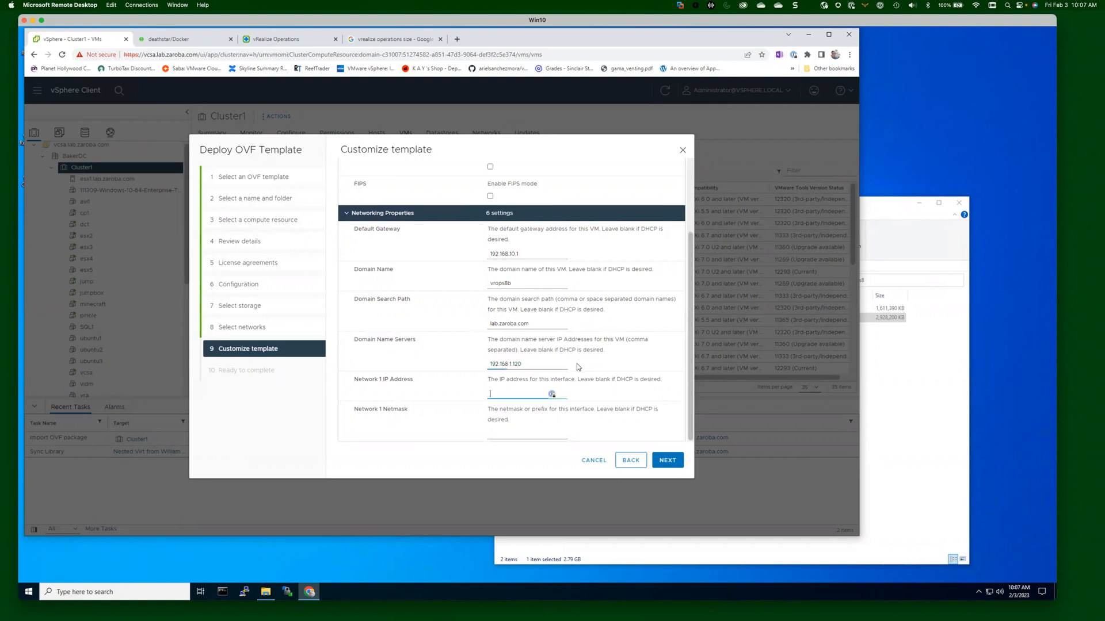
text(192.168.10.22)
click(536, 430)
text(255.255)
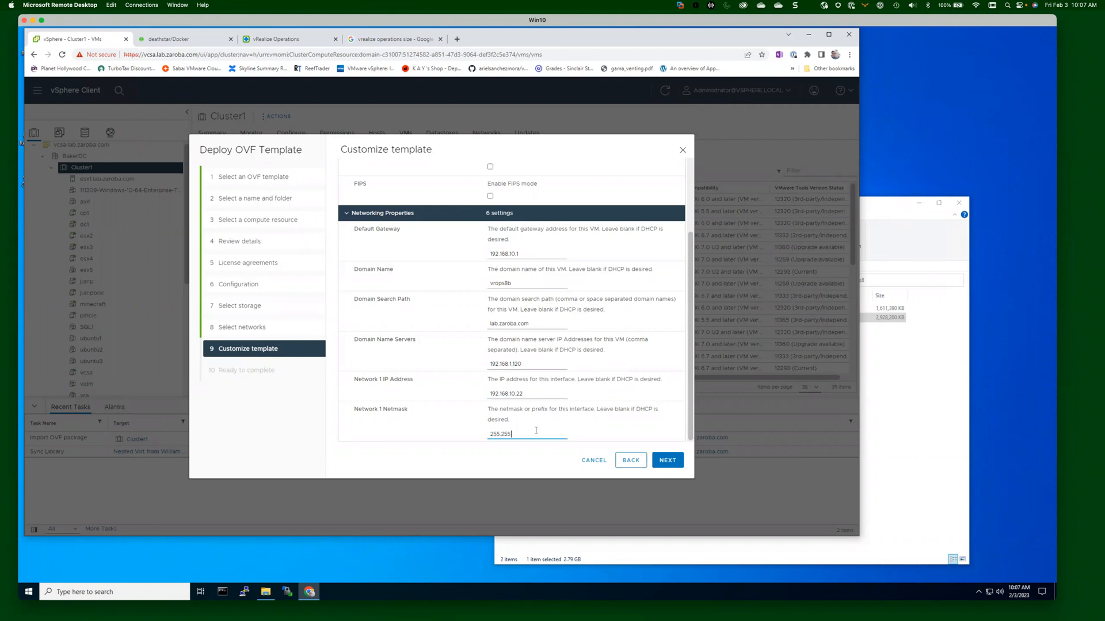
text(.255.255.0)
key(BackSpace)
click(691, 344)
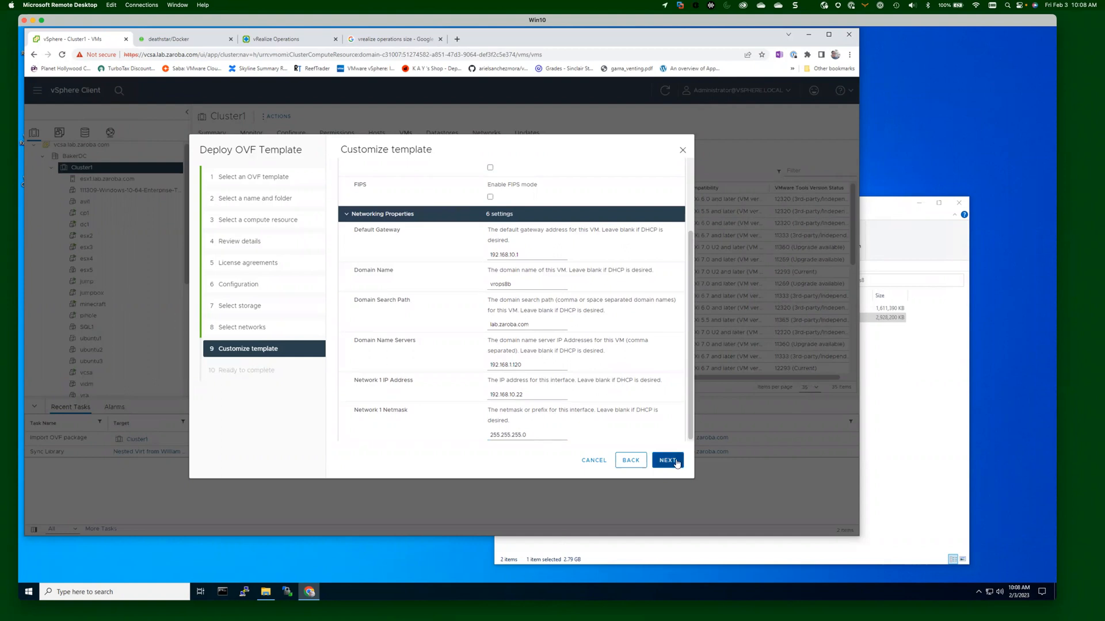
Review the Ready to complete summary for Cluster1 and finish to start deploying the OVF template.
click(667, 461)
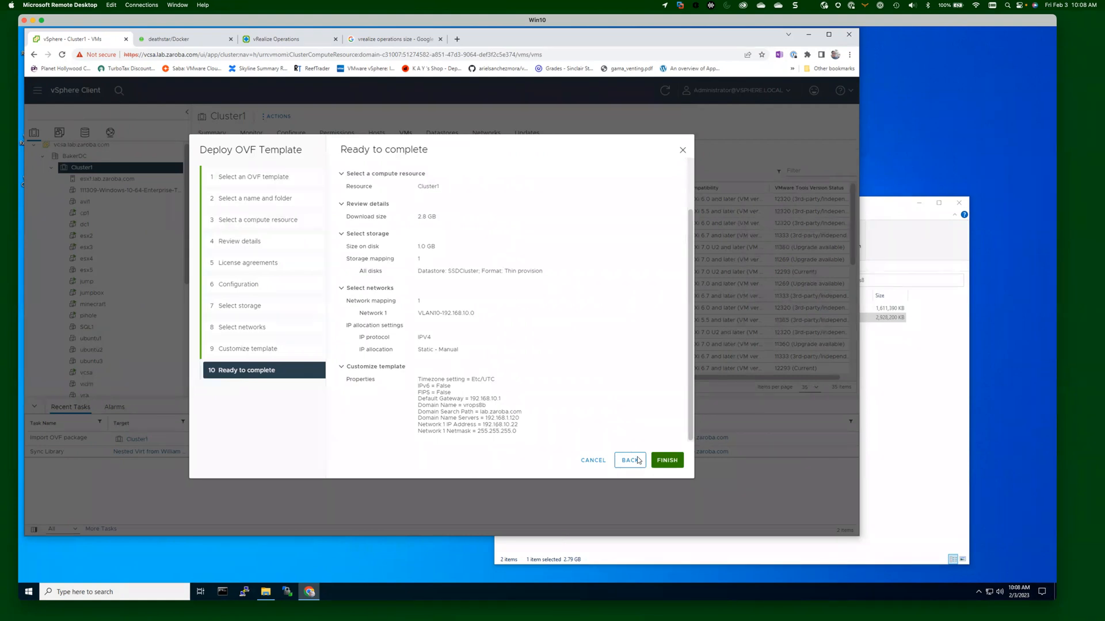
click(667, 462)
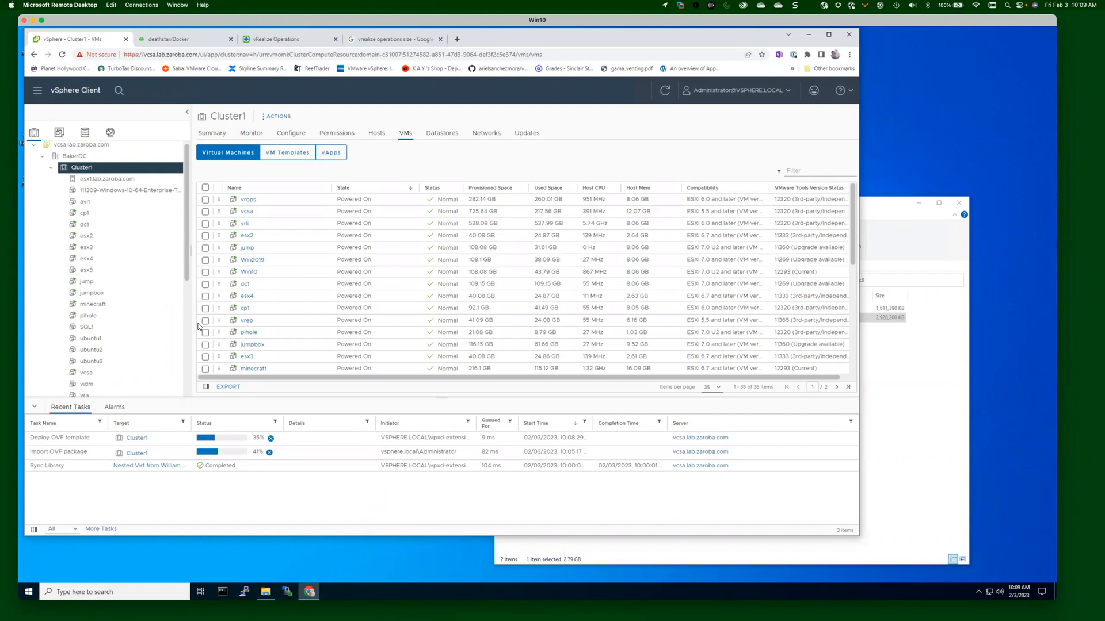
Expand vSAN Cluster in the inventory tree to reveal hosts esx2, esx3 and esx4.
drag(187, 172, 185, 311)
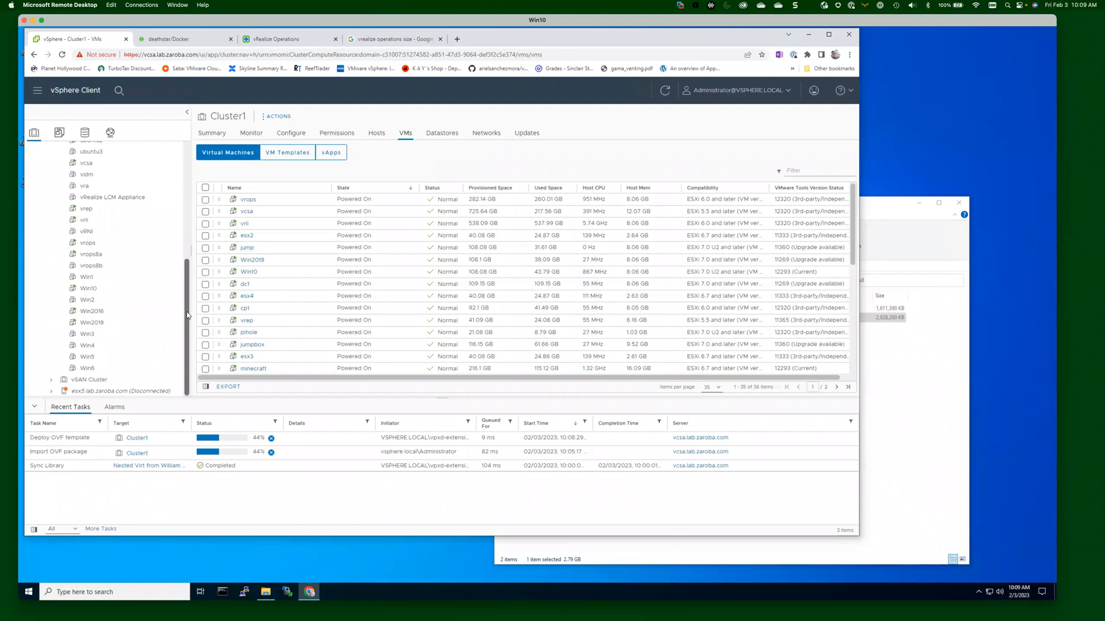
drag(187, 315, 187, 219)
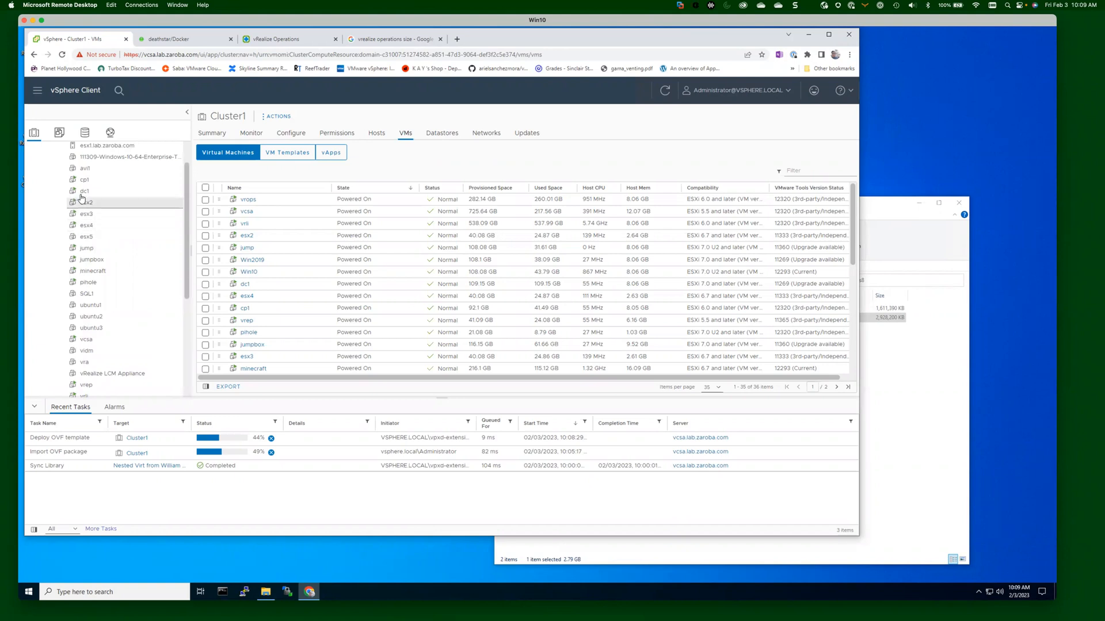
scroll(99, 387, down, 3)
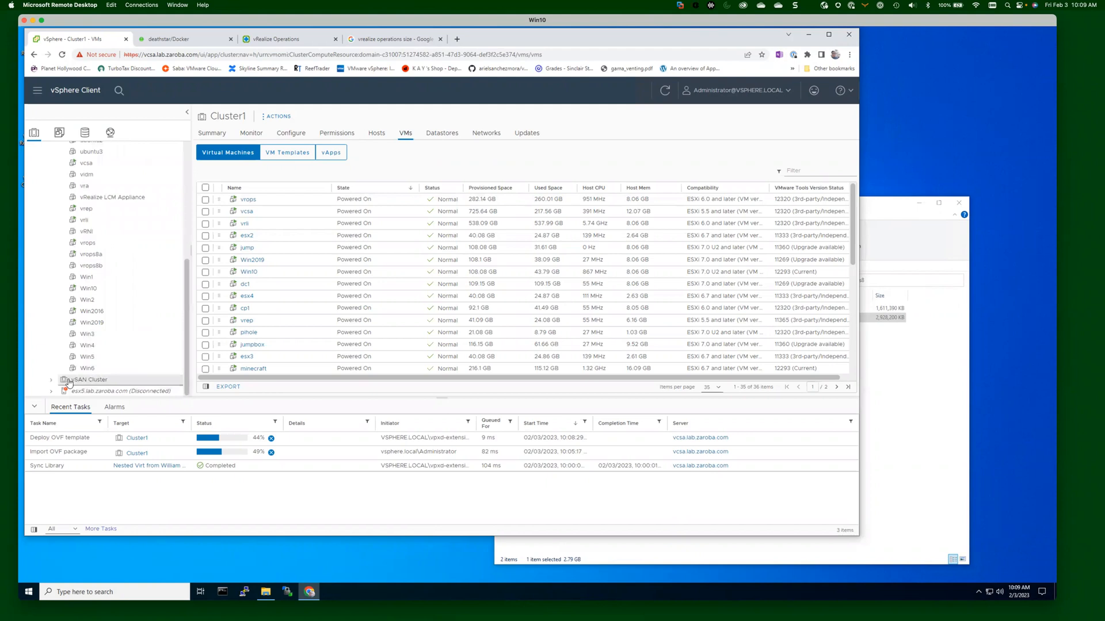
click(51, 380)
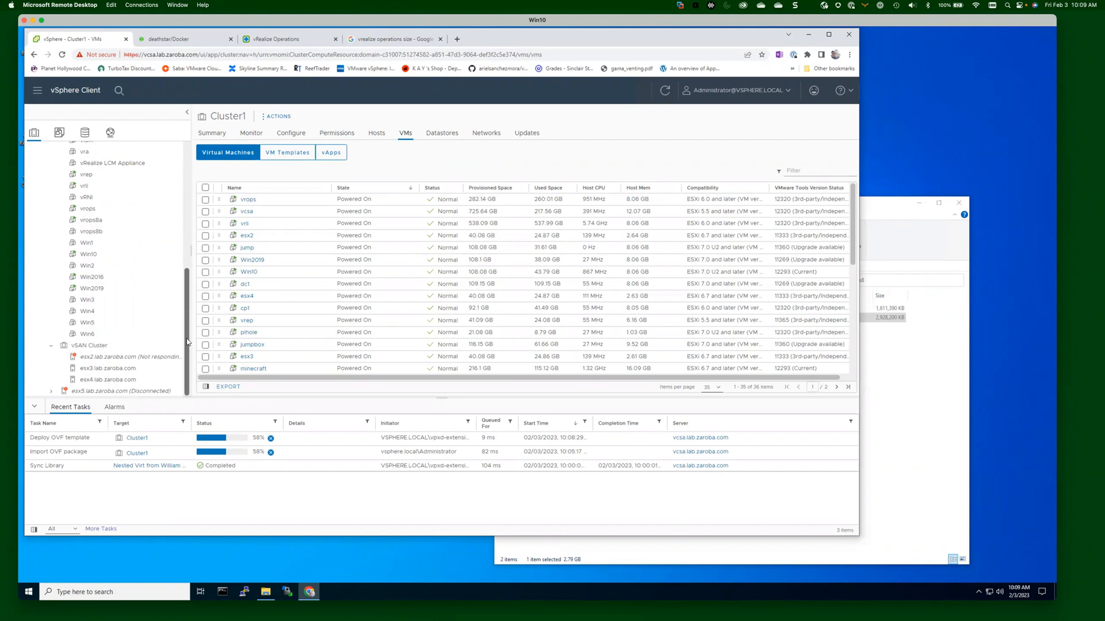
scroll(186, 339, up, 4)
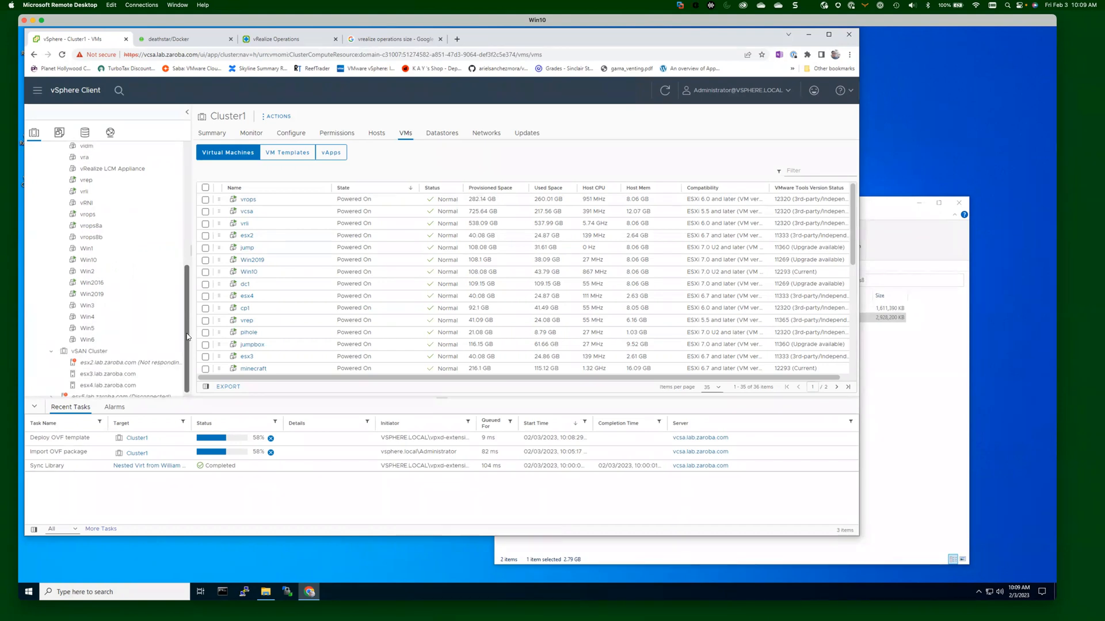
scroll(195, 236, up, 3)
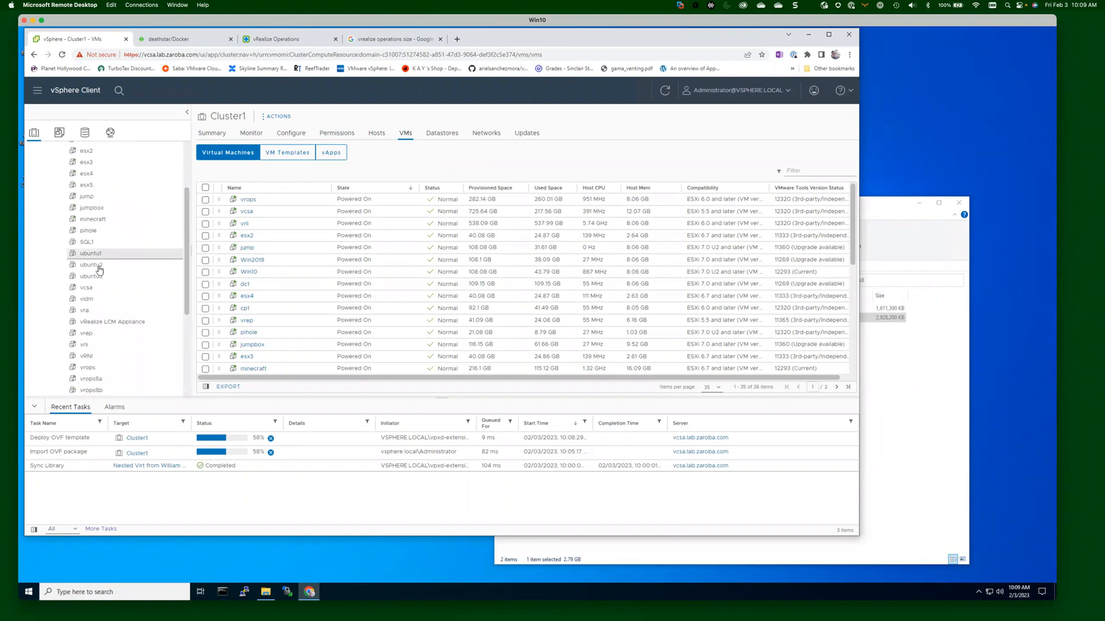
drag(188, 289, 213, 352)
scroll(193, 328, down, 5)
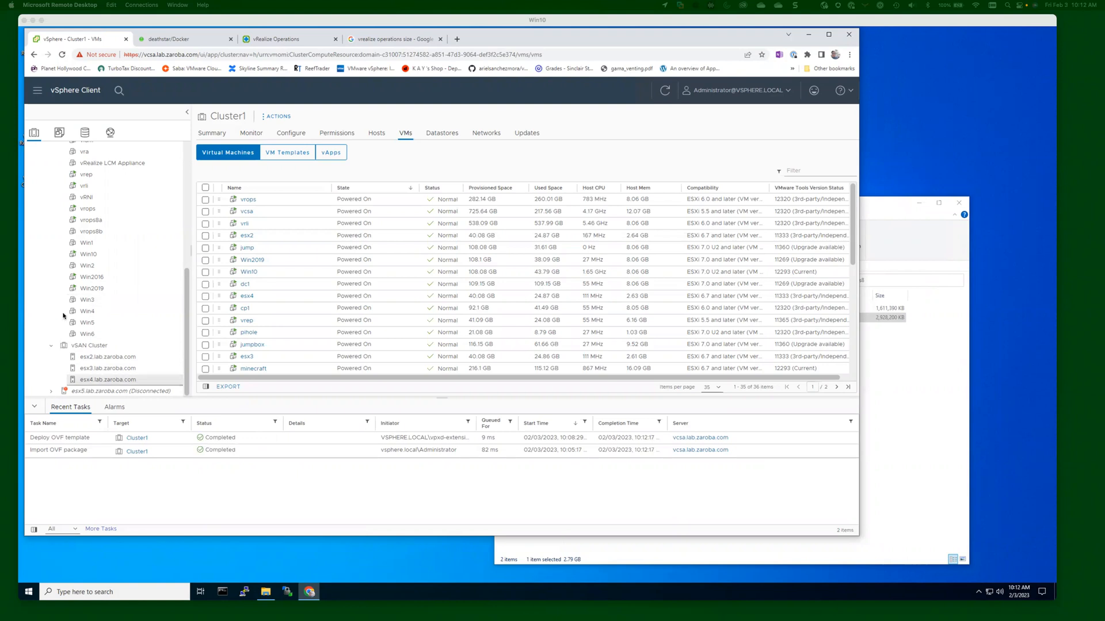
Once both OVF tasks on Cluster1 show Completed, collapse the vSAN Cluster in the inventory.
click(51, 346)
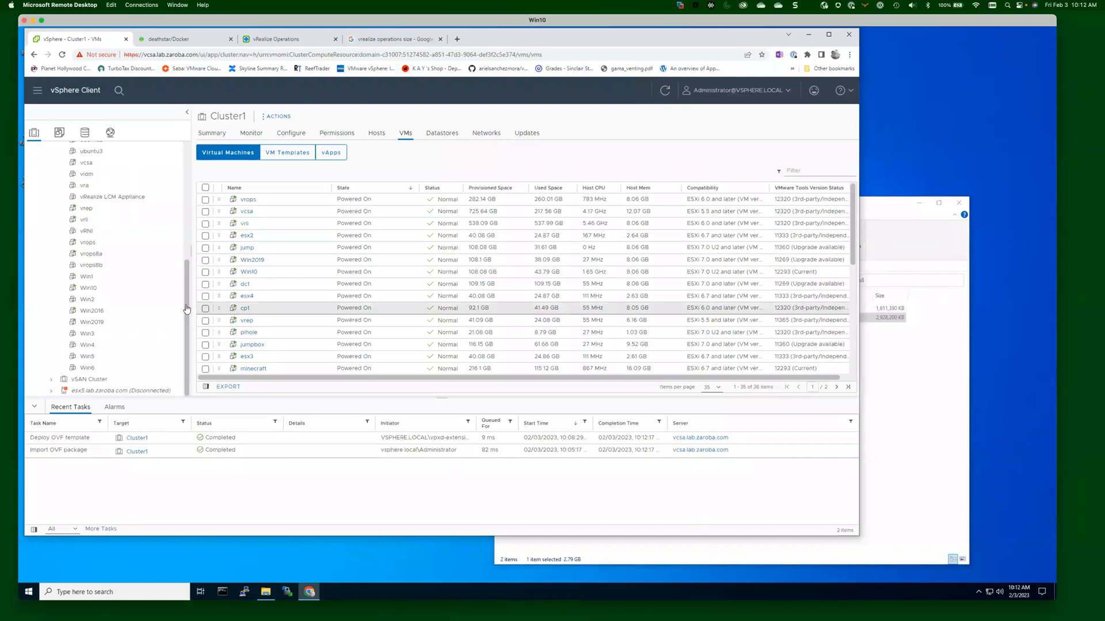
Power on the vrops8b virtual machine and launch its web console from the Summary.
drag(188, 306, 188, 243)
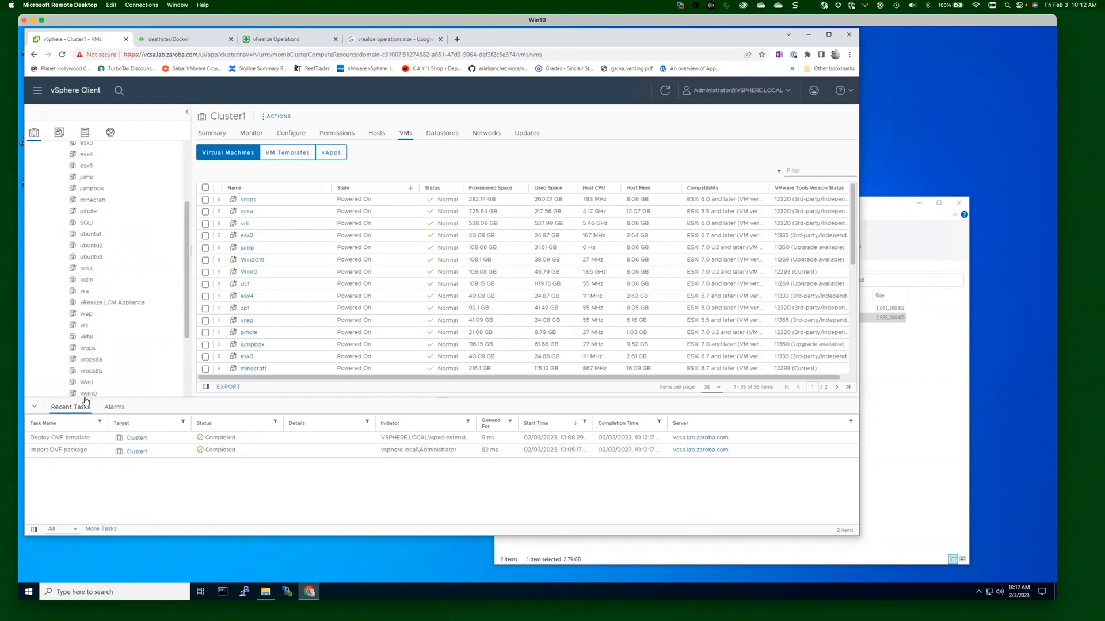
click(86, 375)
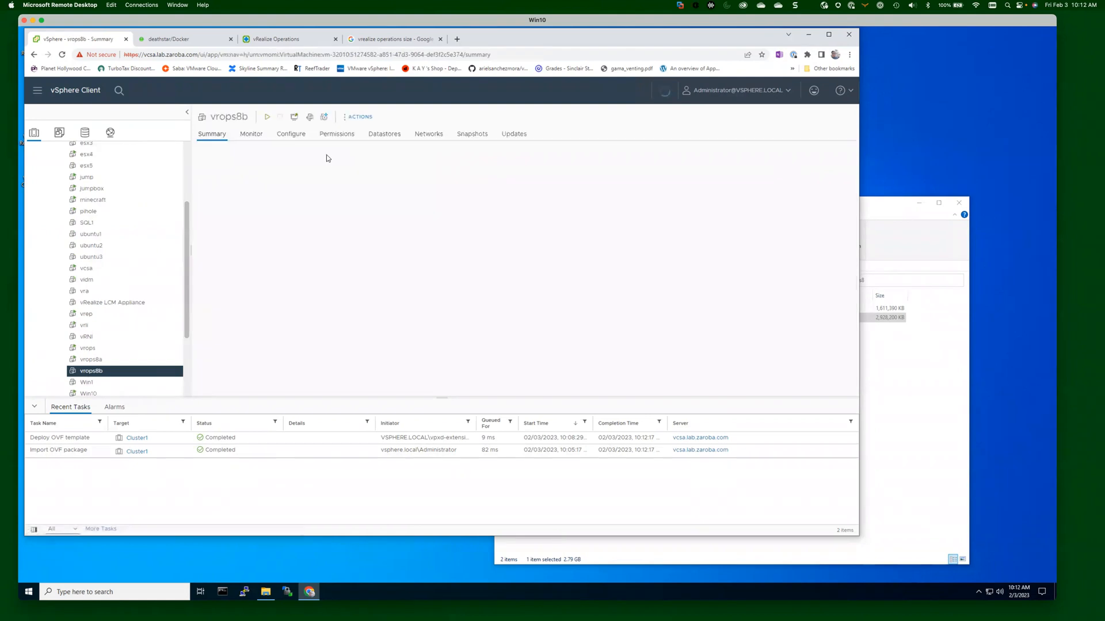
click(266, 118)
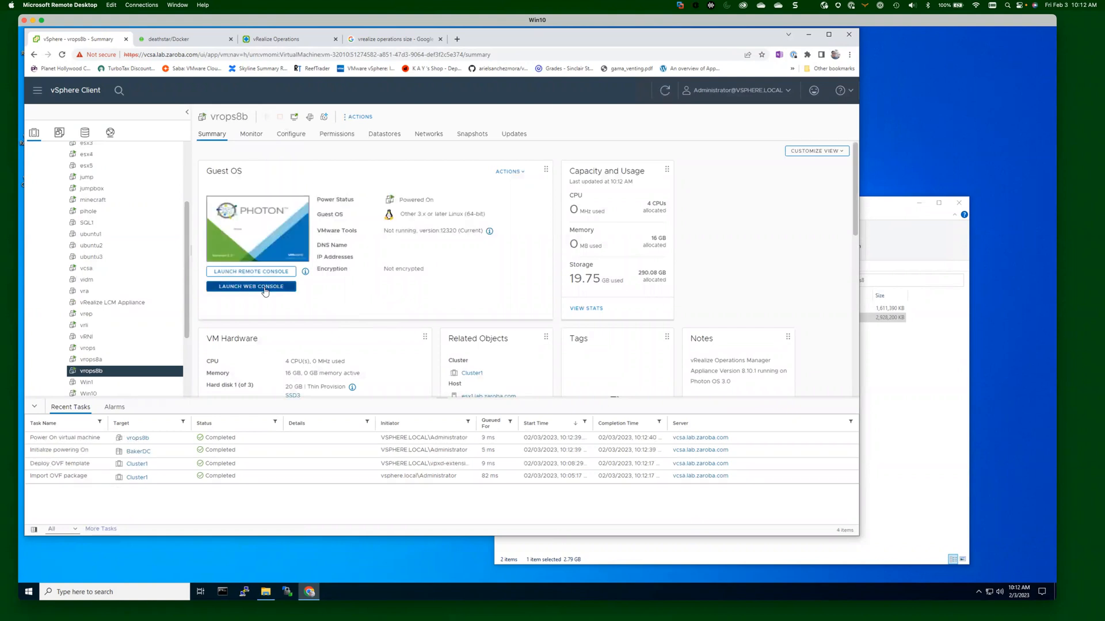
click(265, 289)
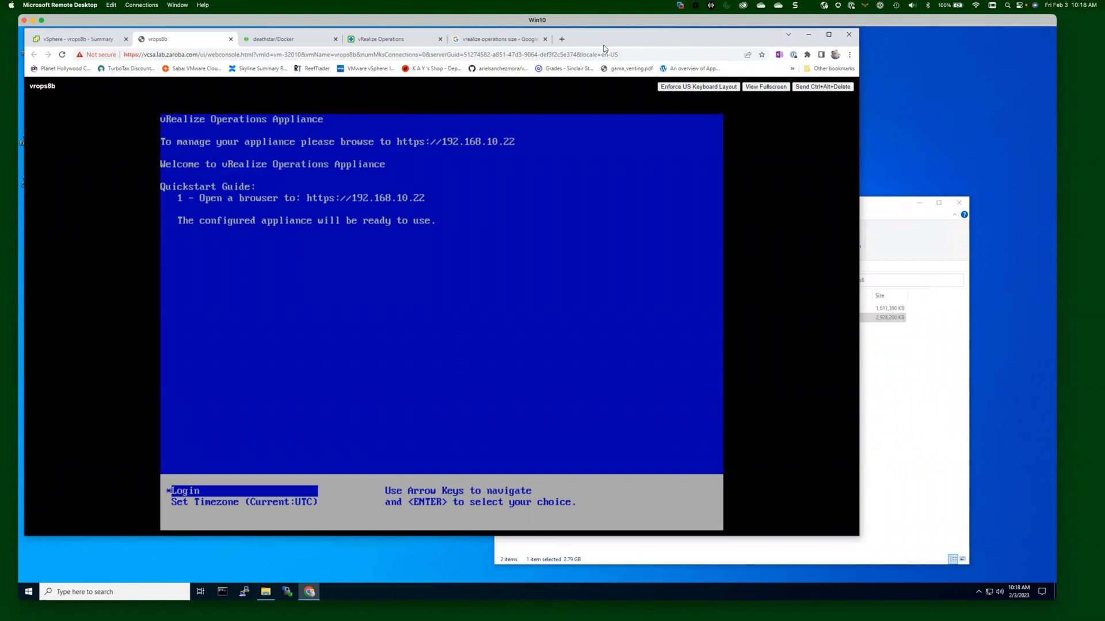
click(565, 38)
text(https://)
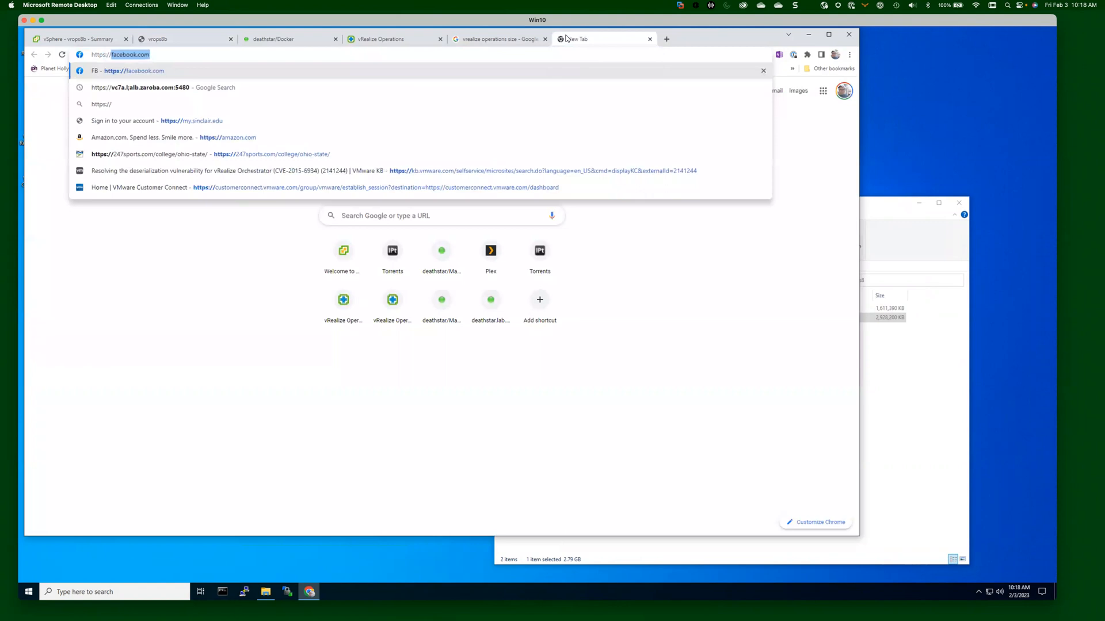
text(vrops8b.lab.zaroba.com)
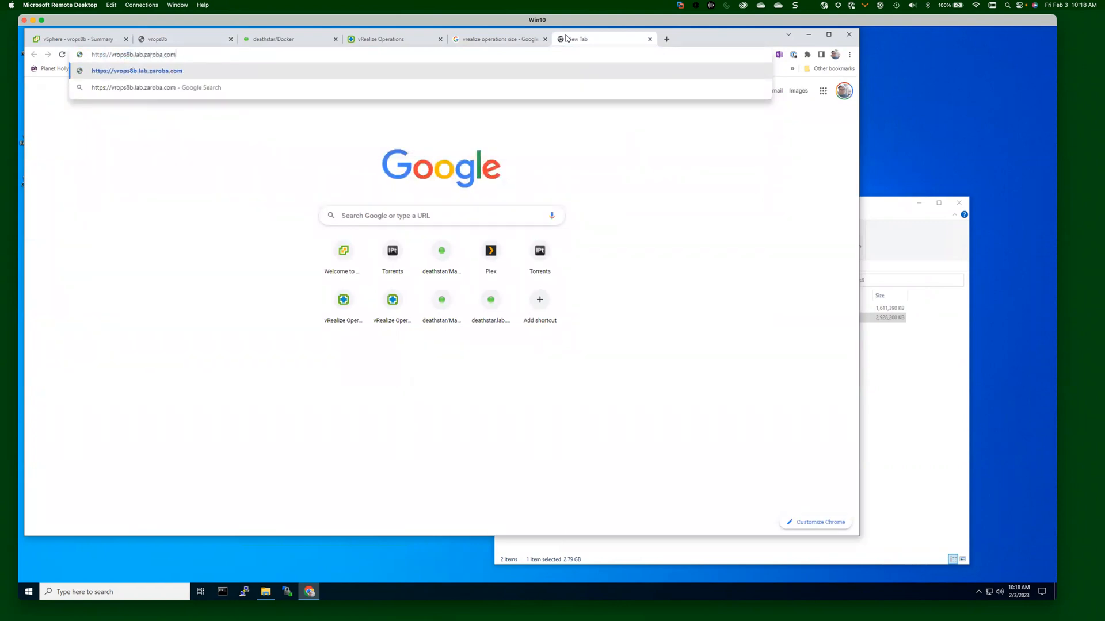
key(Return)
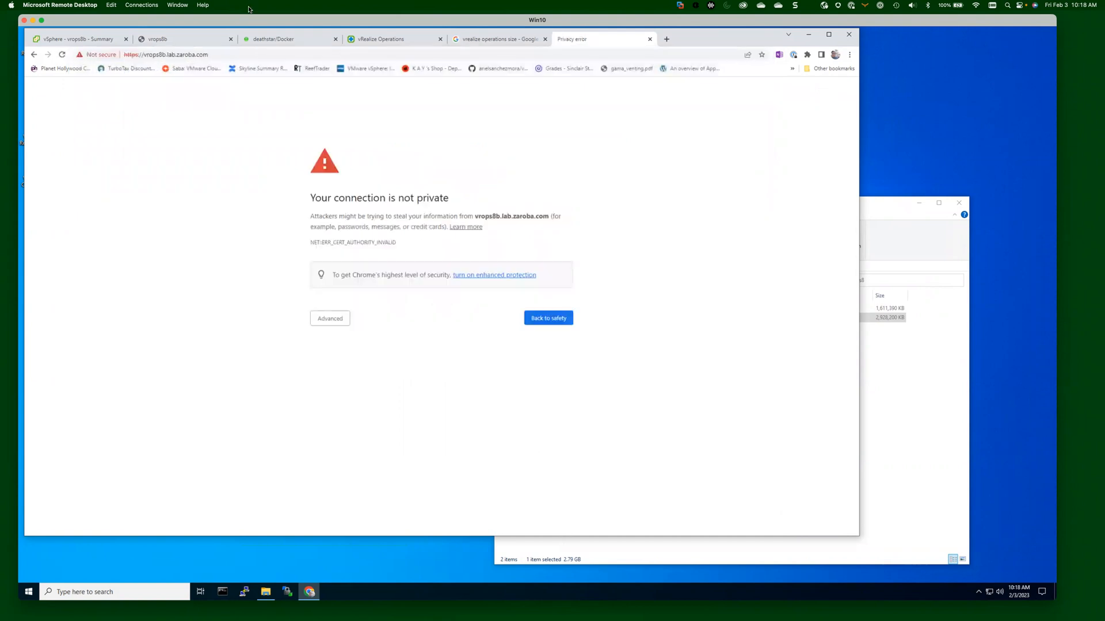
Close the vrops8b console tab and proceed past the certificate warning to the appliance site.
click(173, 40)
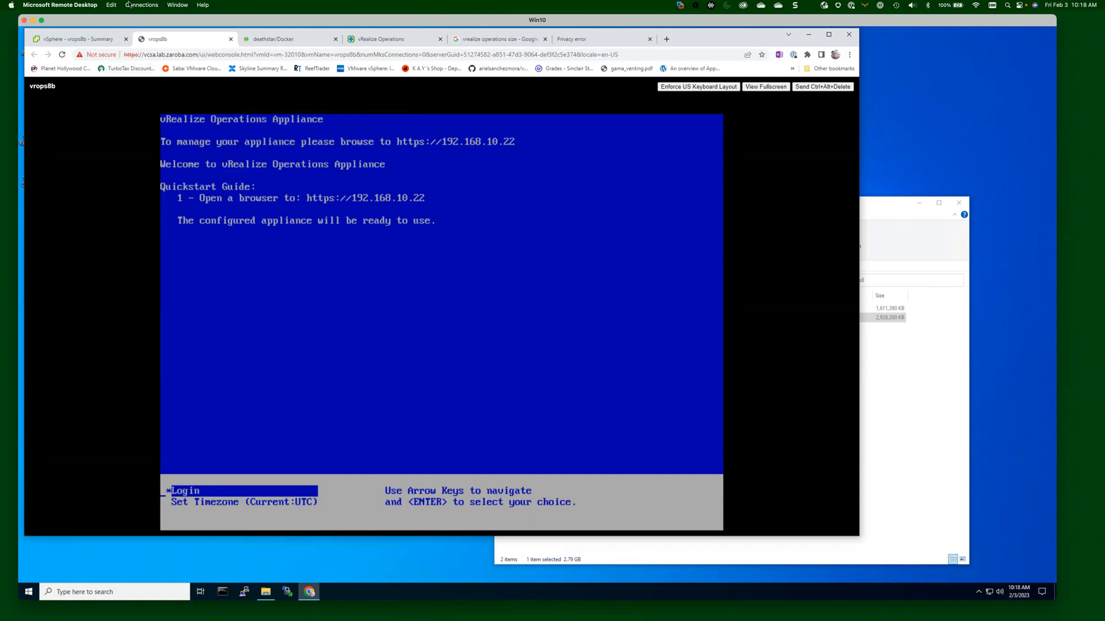
click(230, 39)
click(513, 40)
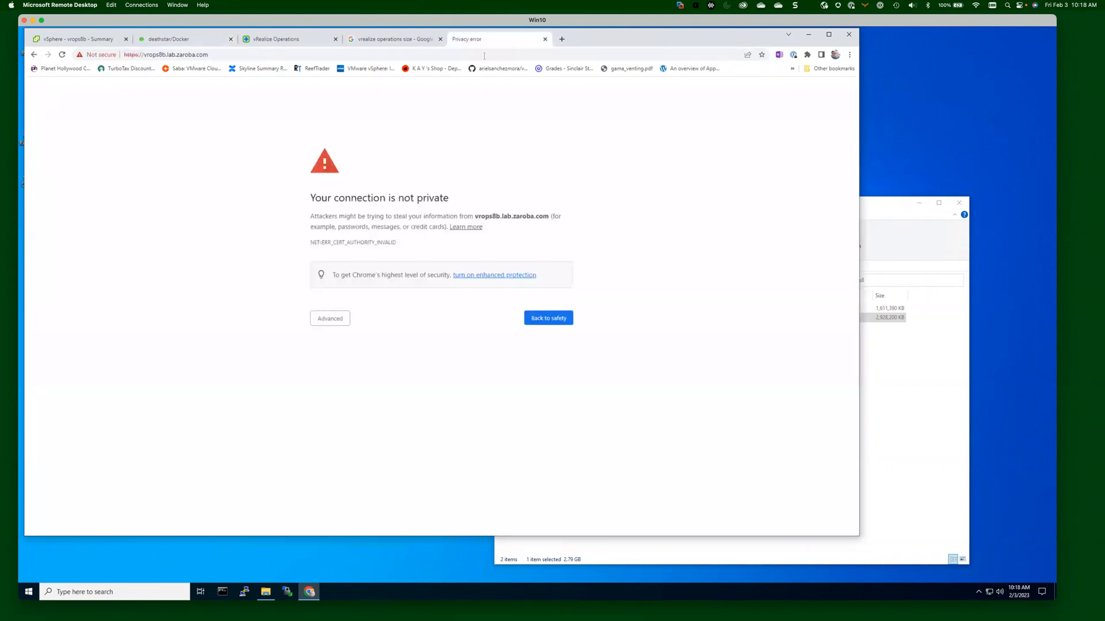
click(332, 322)
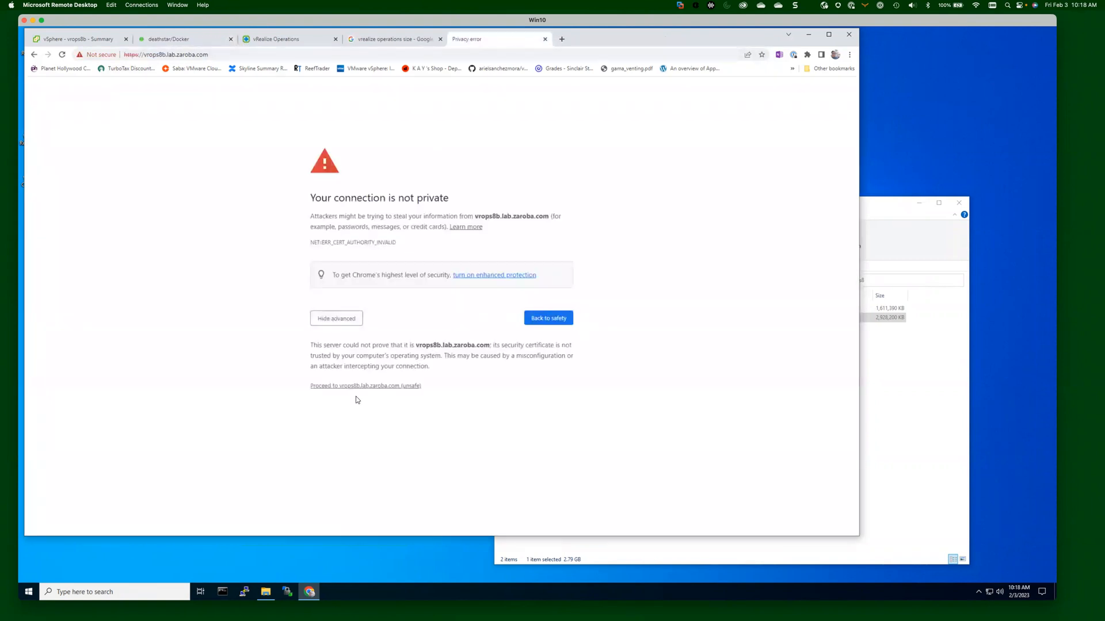
click(360, 386)
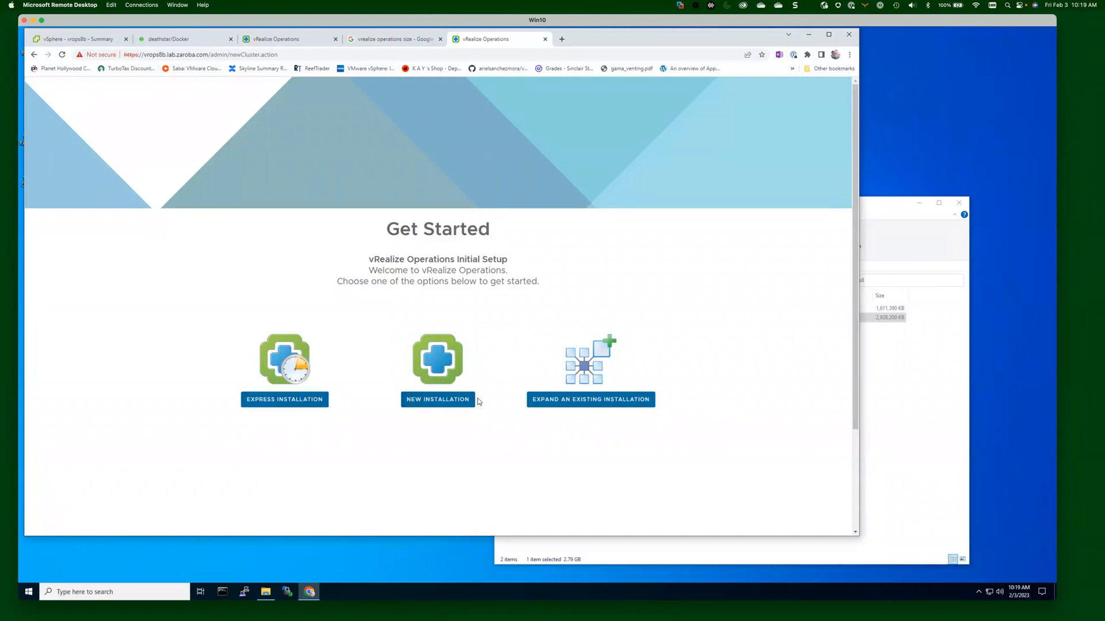
Choose New Installation, then enter and confirm the admin account password.
click(439, 401)
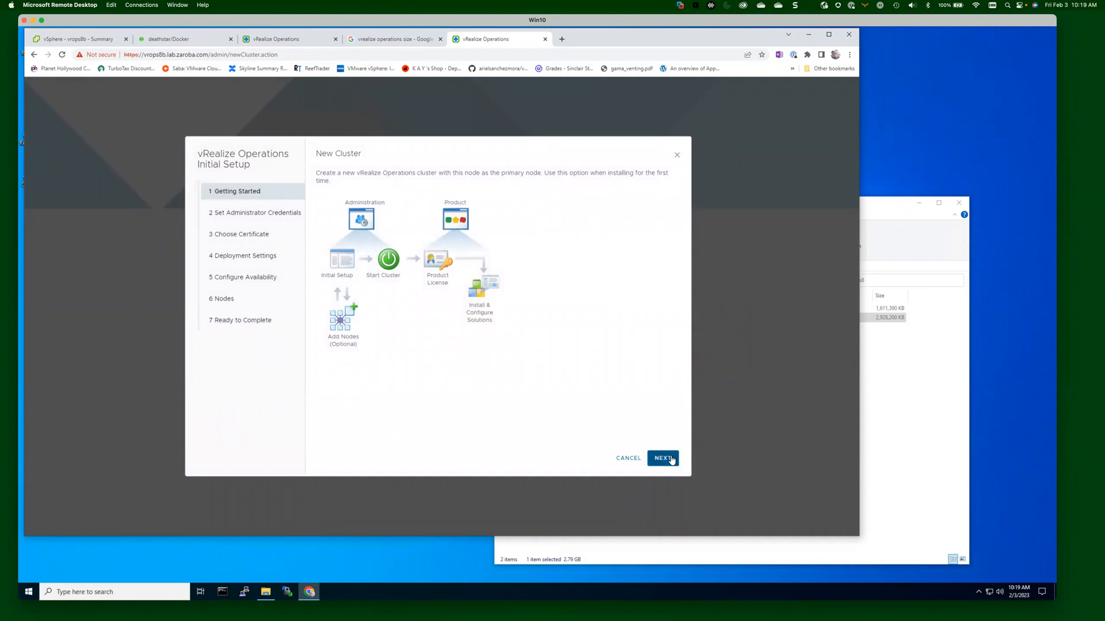
click(663, 458)
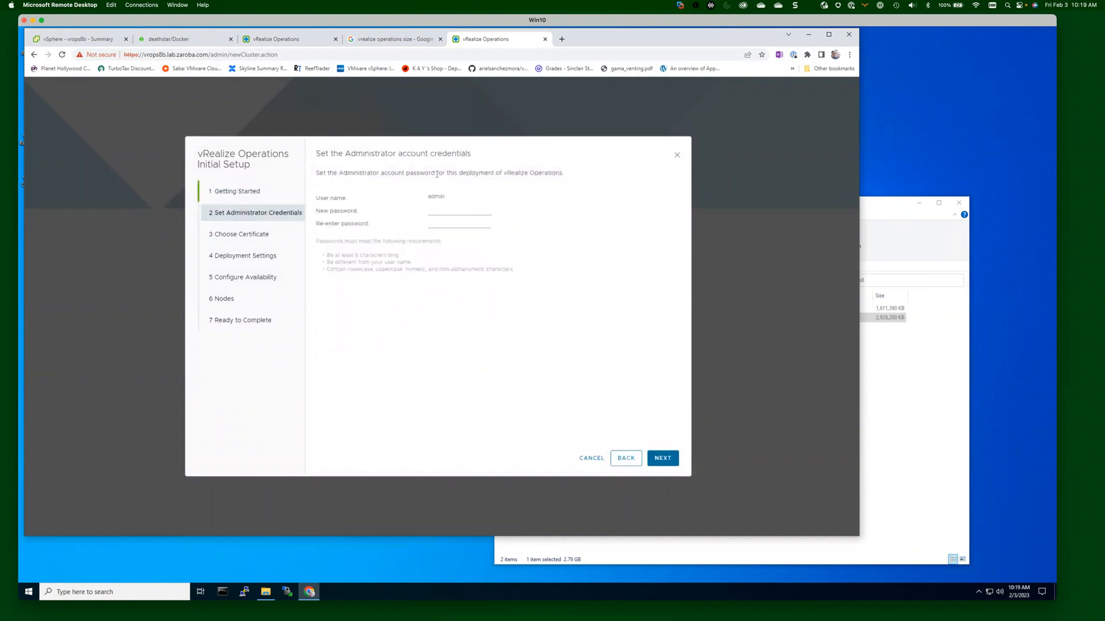
click(455, 212)
text(••••••••••••)
key(Tab)
text(••••••••)
click(662, 458)
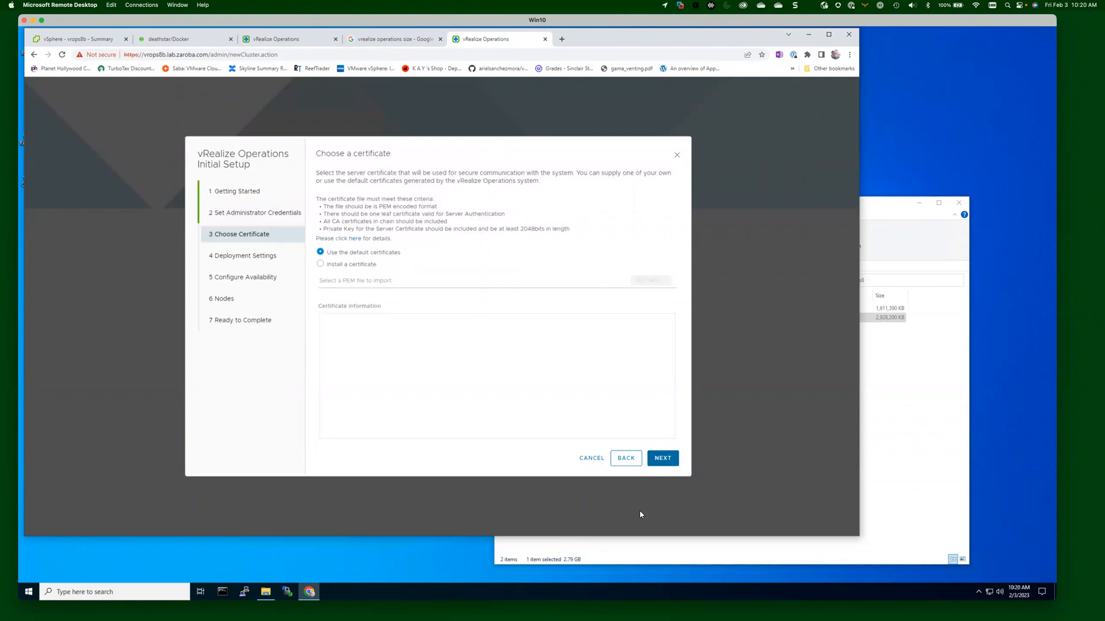
Keep default certificates, name the primary node vrops8b and add NTP server time.google.com.
click(665, 459)
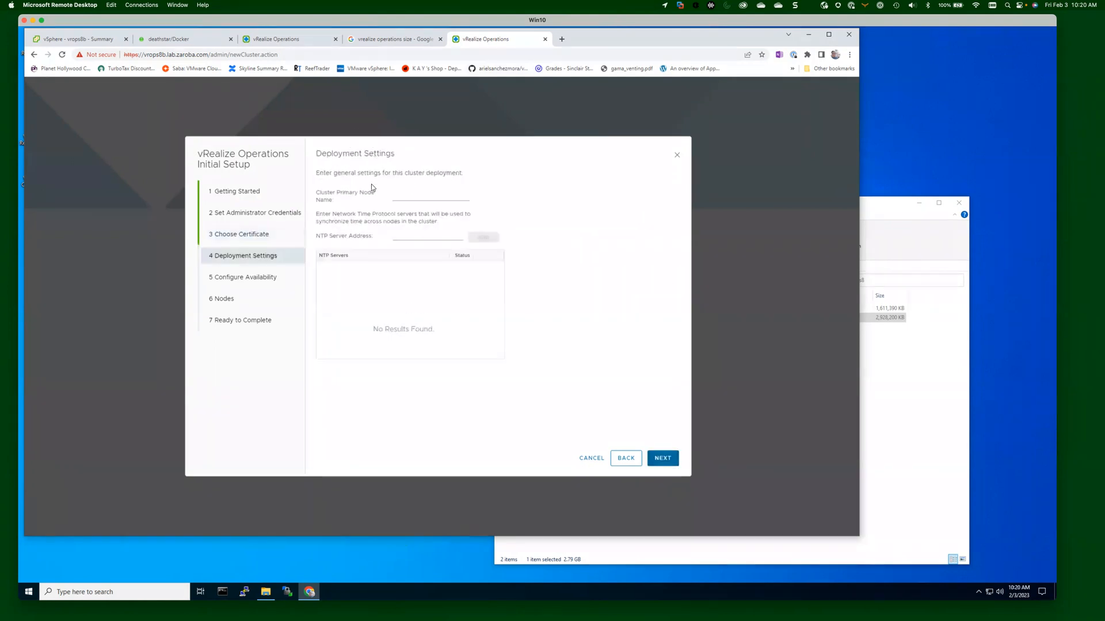
click(415, 194)
text(vrops8b)
click(428, 235)
text(time.google.com)
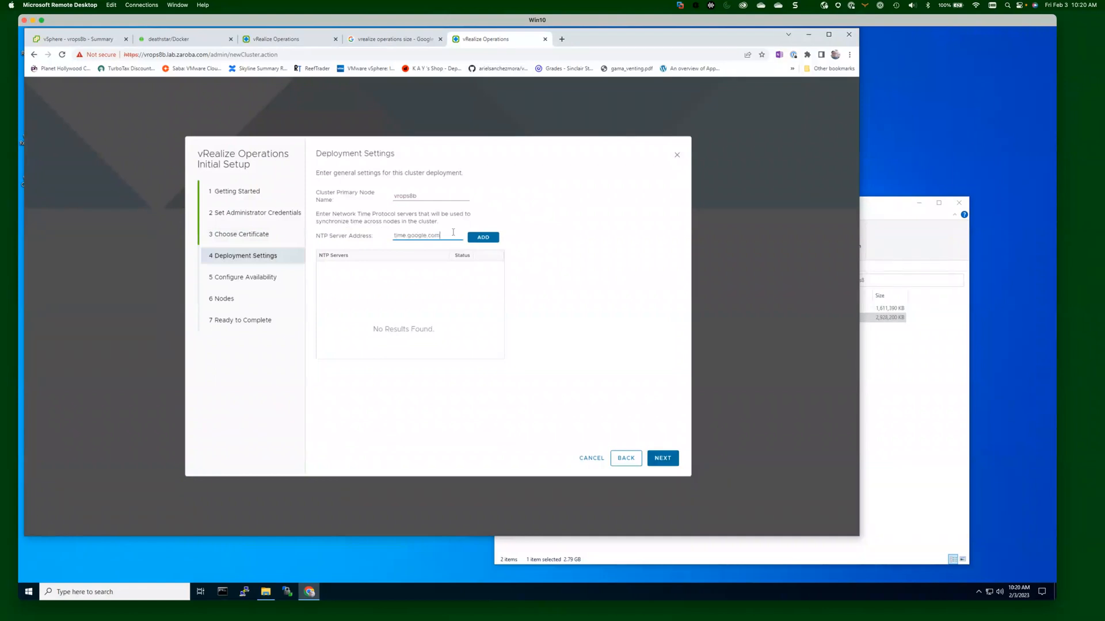
click(474, 239)
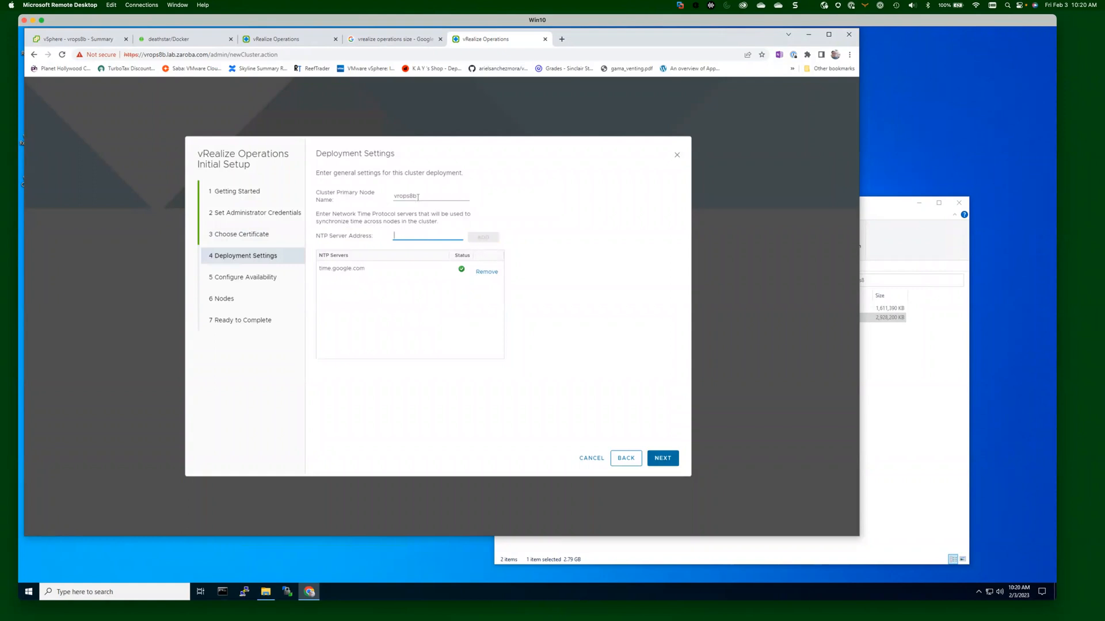
click(673, 458)
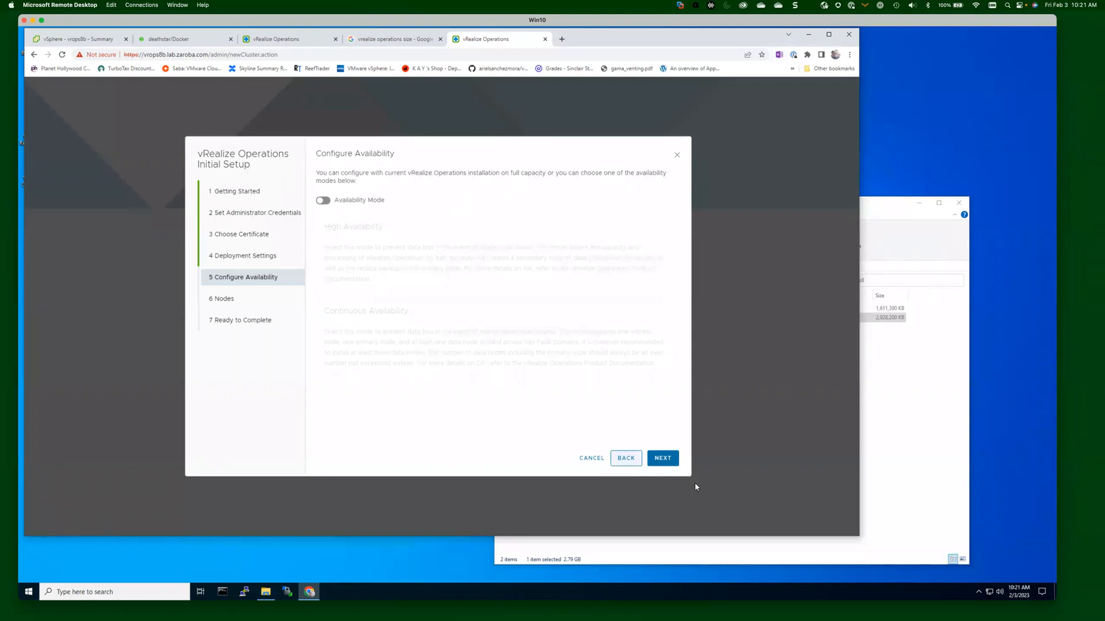
Leave availability mode off and discard a started node entry so no extra nodes are added.
click(666, 460)
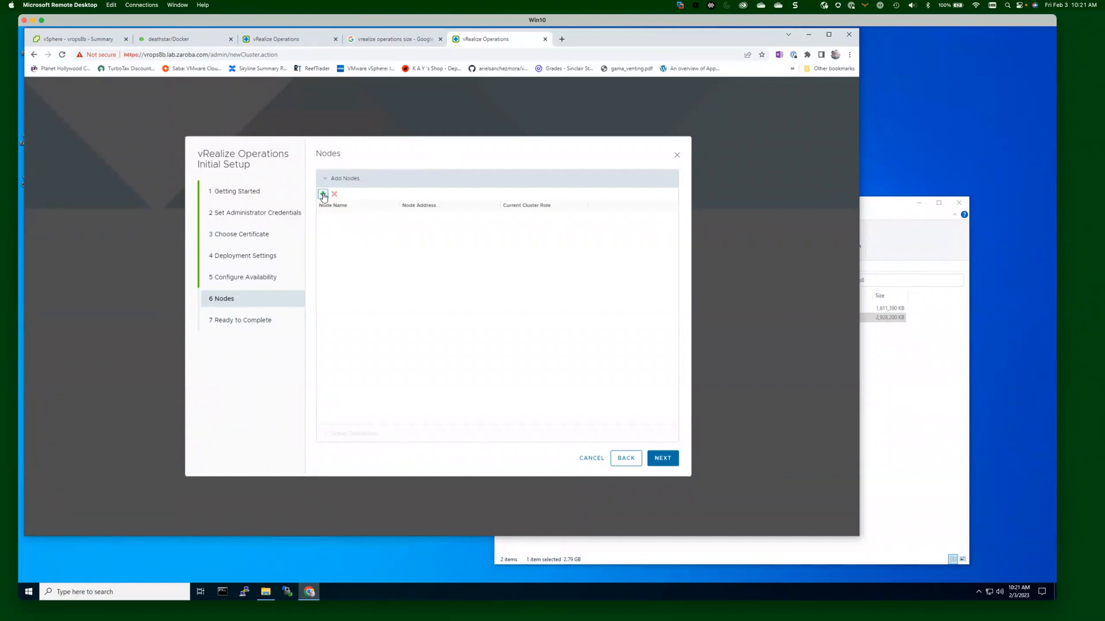
click(323, 195)
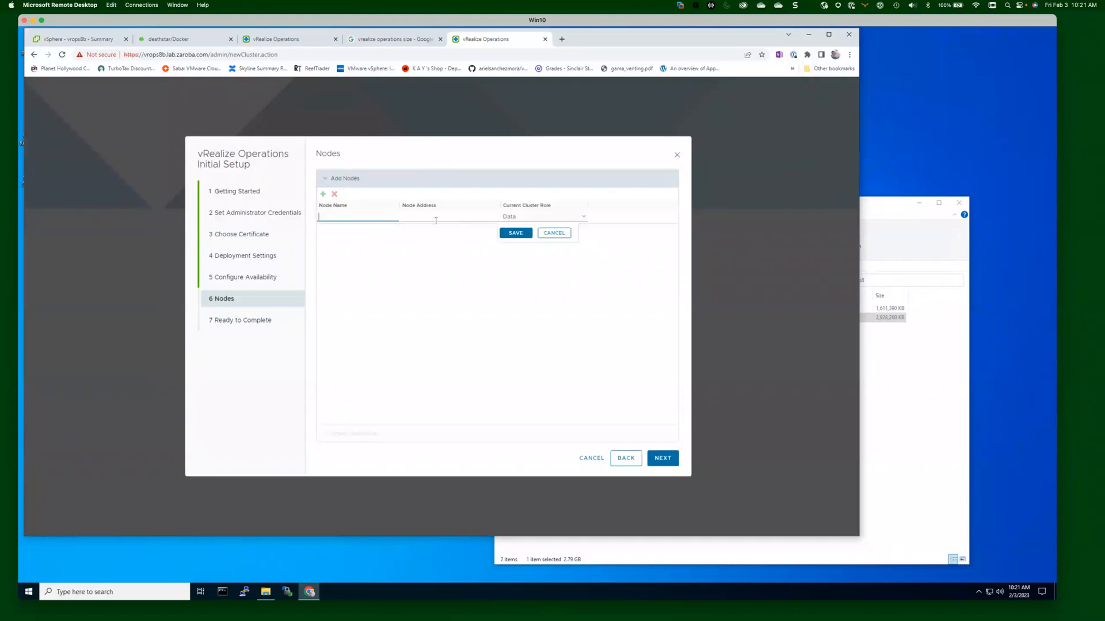
click(577, 219)
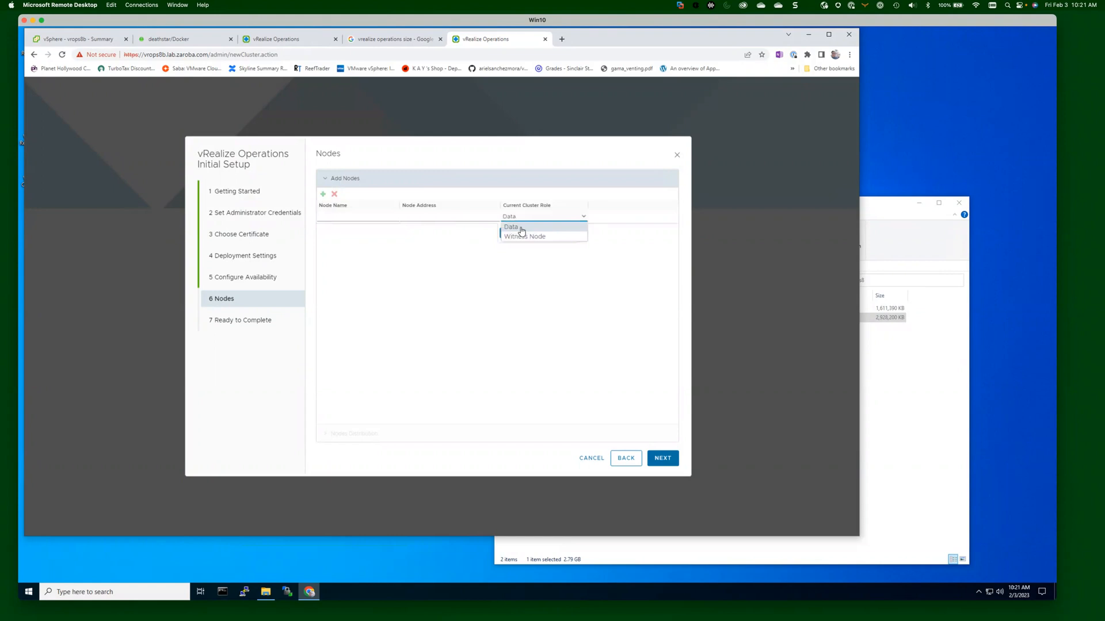
click(561, 307)
click(558, 235)
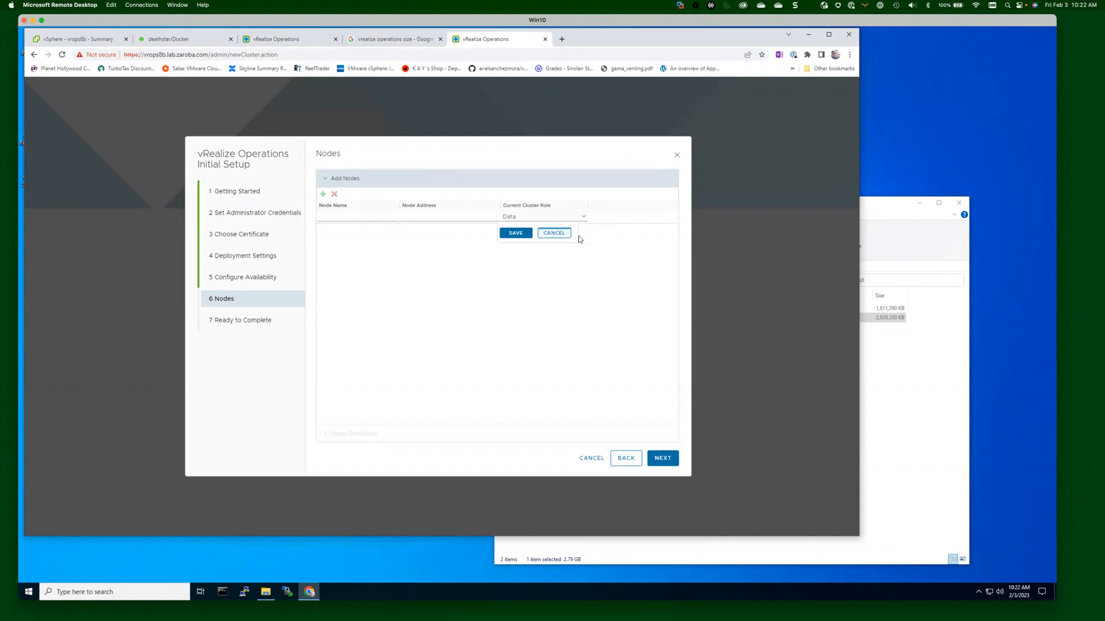
click(667, 459)
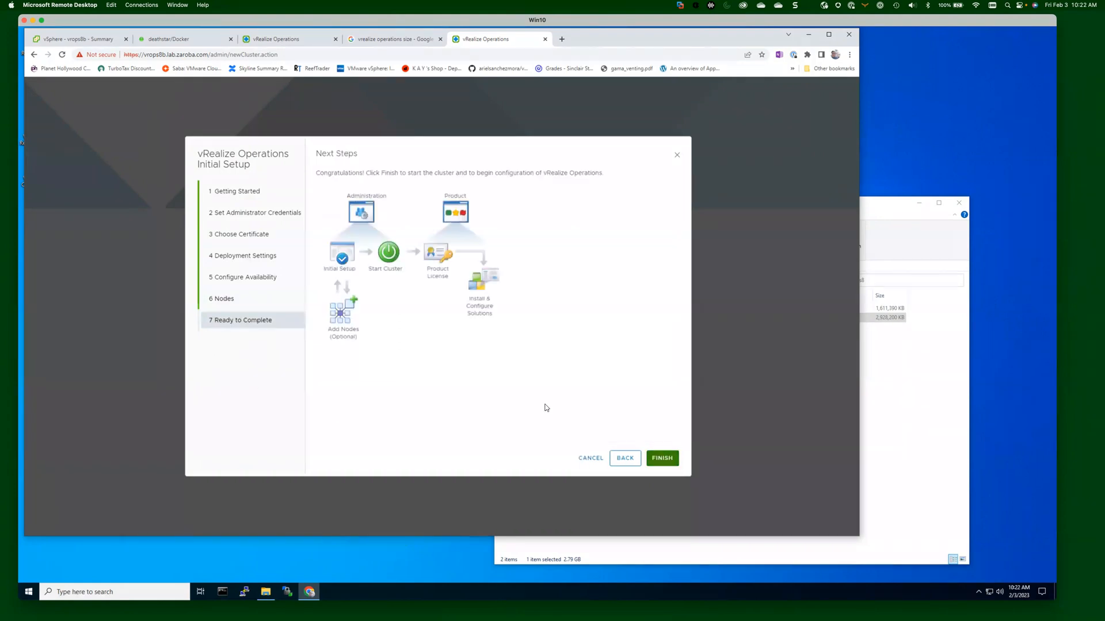
Finish the Ready to Complete step so System Status lists the vrops8b primary node.
click(666, 458)
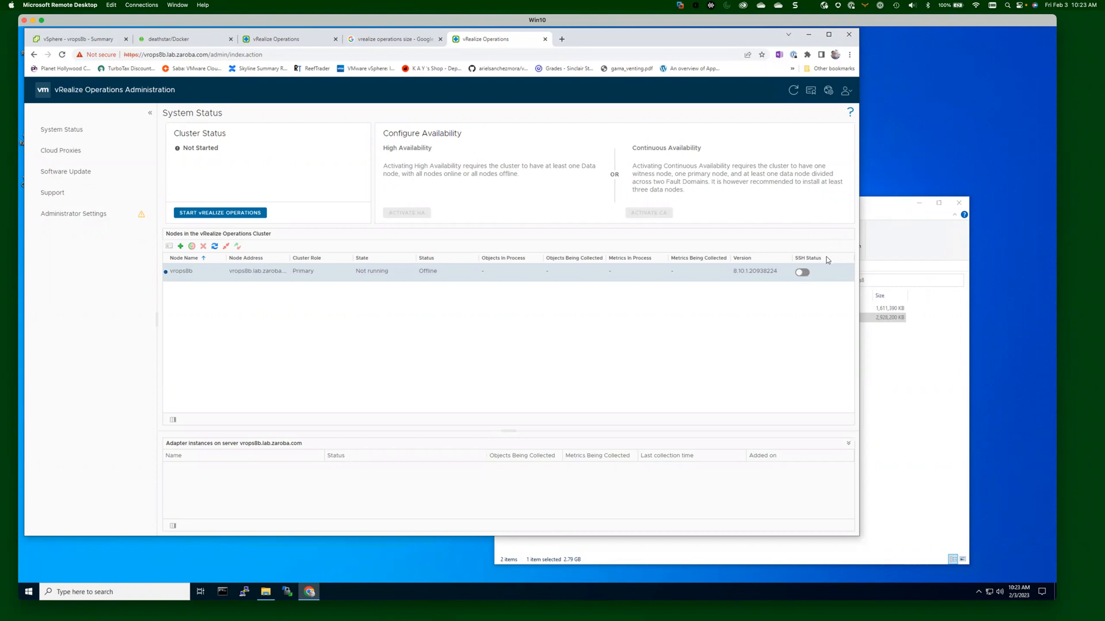
Switch on SSH for the vrops8b node, then go to the Cloud Proxies page.
click(802, 272)
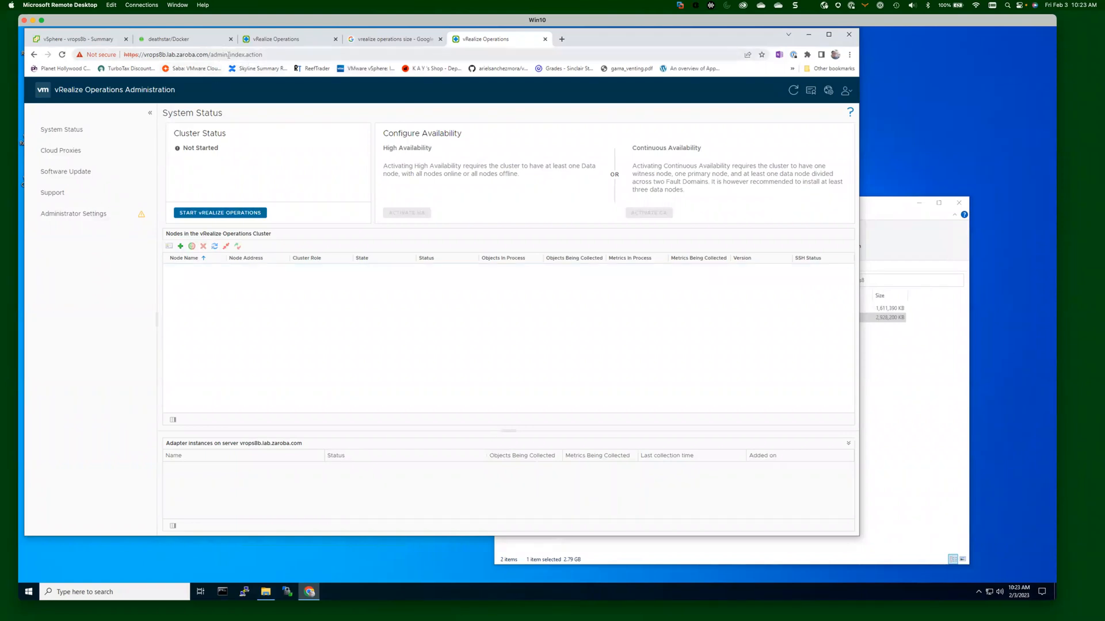
click(73, 152)
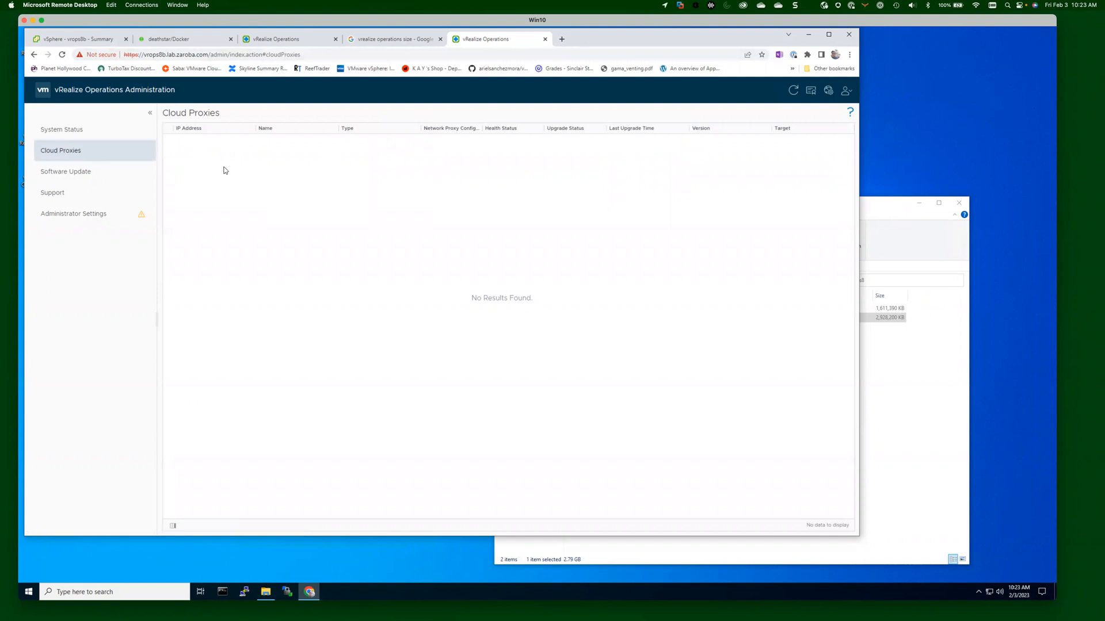
Review the Software Update, Support and Administrator Settings pages, then go back to System Status.
click(82, 175)
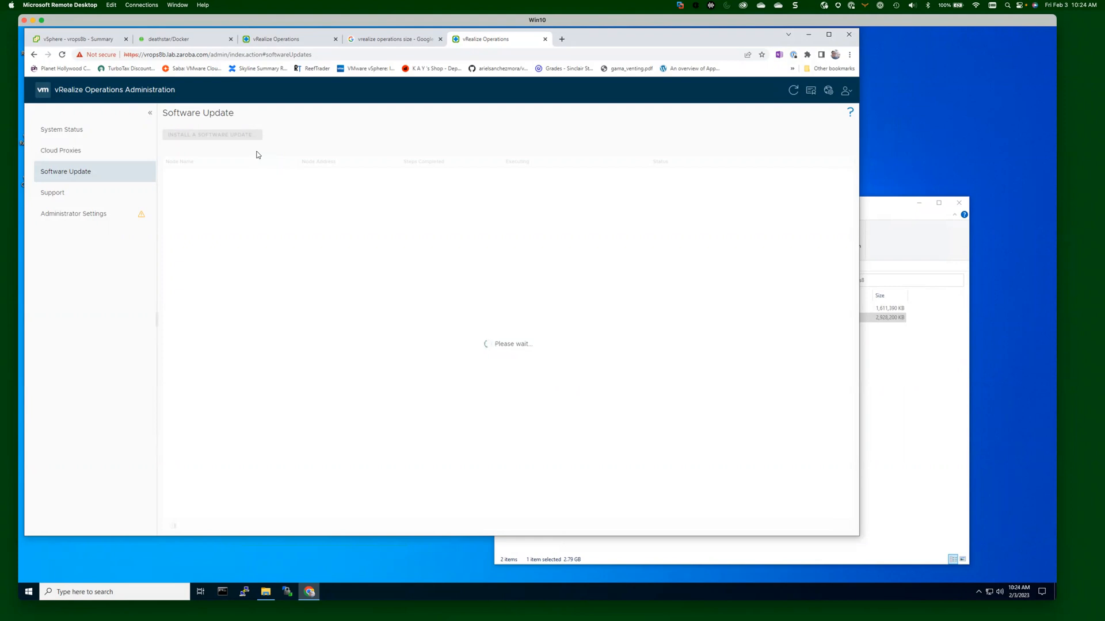
click(36, 197)
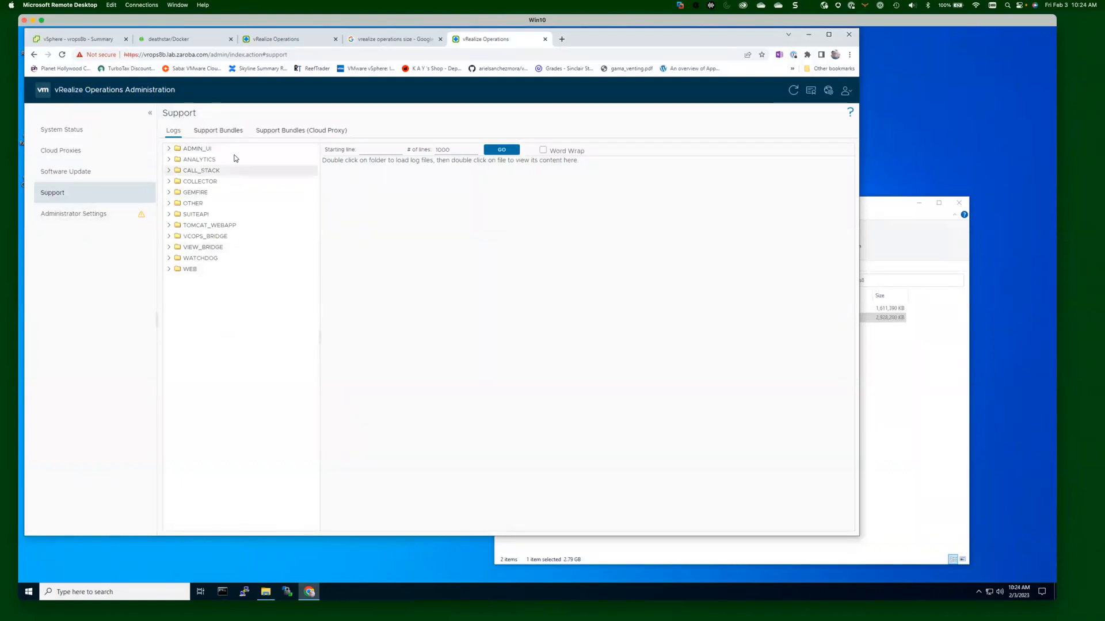
click(88, 221)
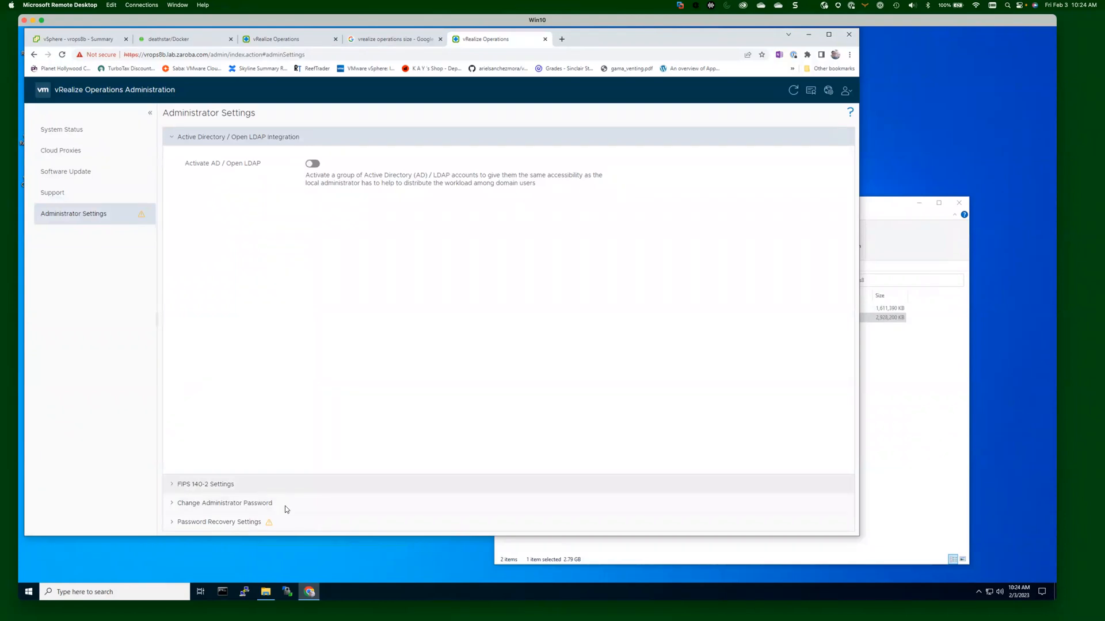
click(74, 130)
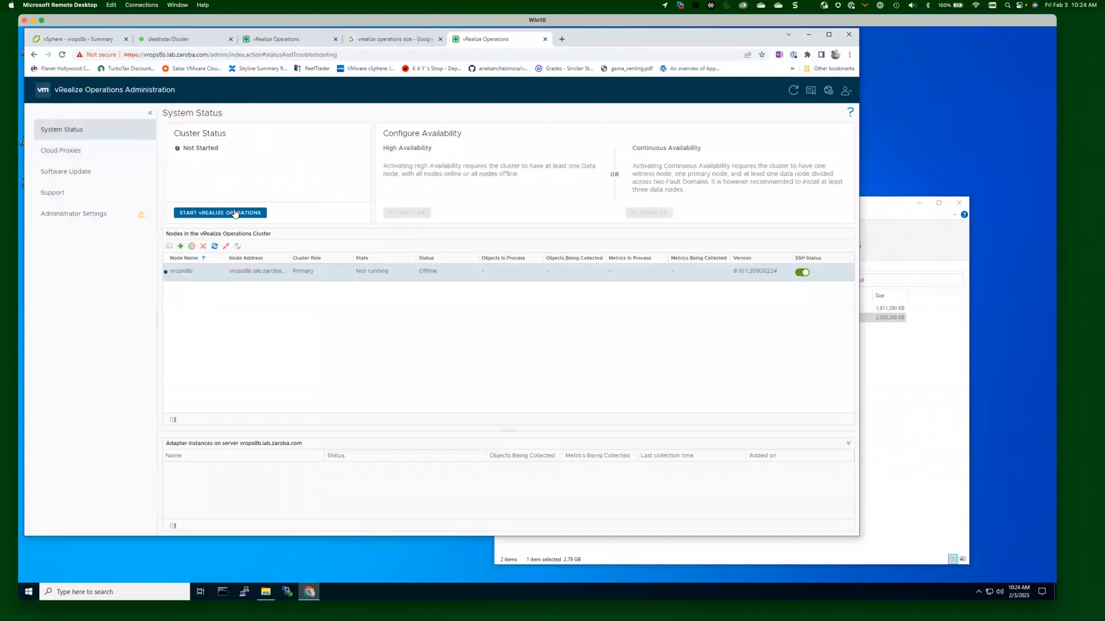
Start vRealize Operations on the vrops8b cluster for its first run, then go to the vrops8a login page.
click(234, 214)
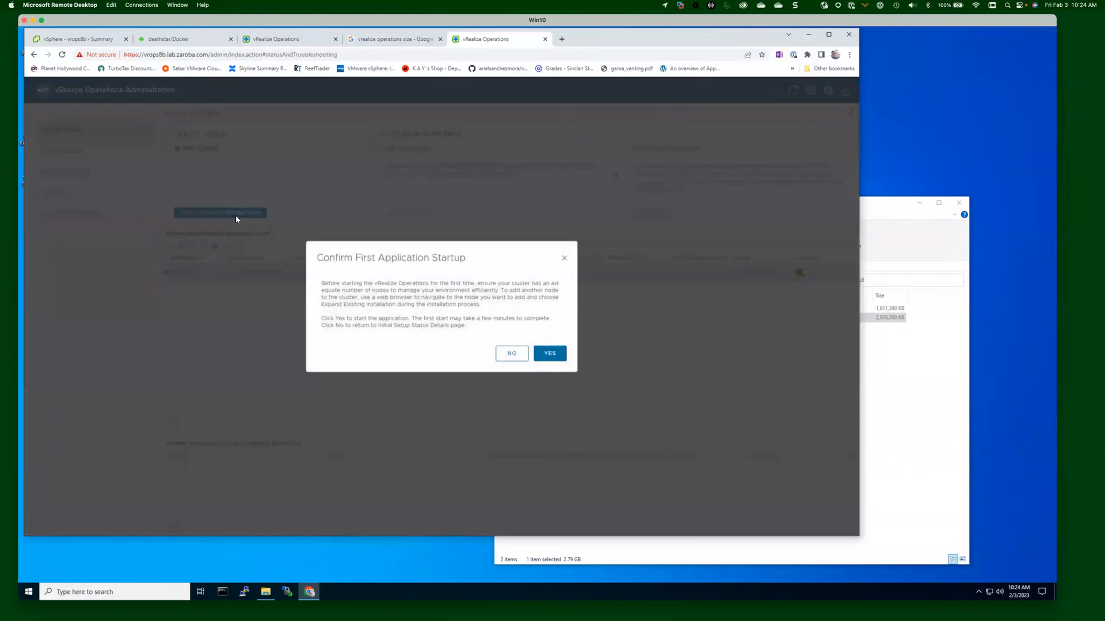
click(550, 354)
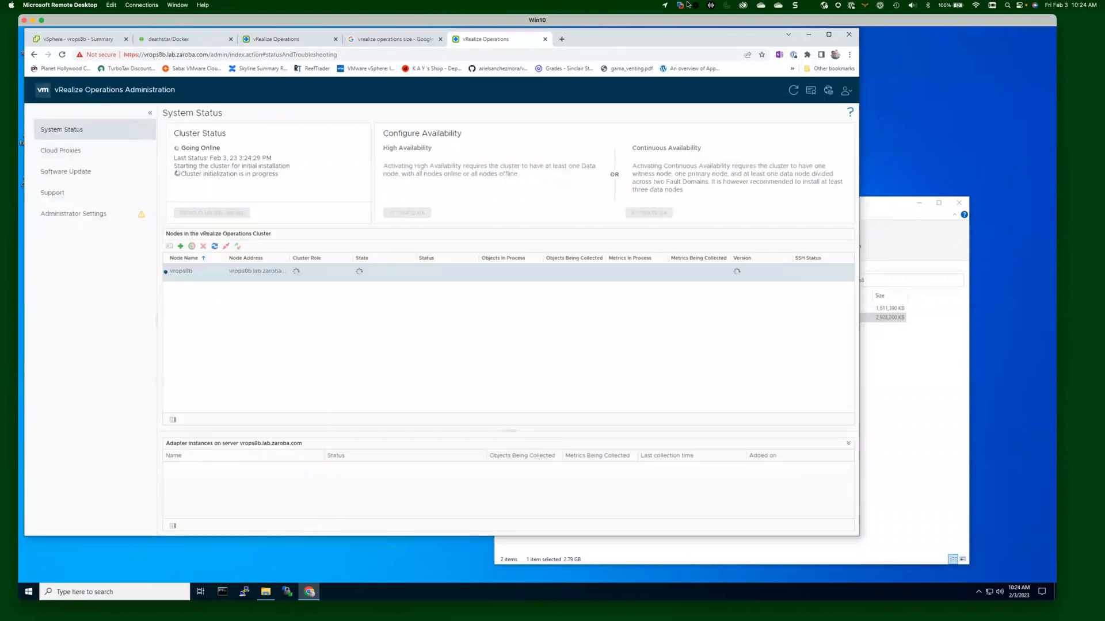
click(293, 40)
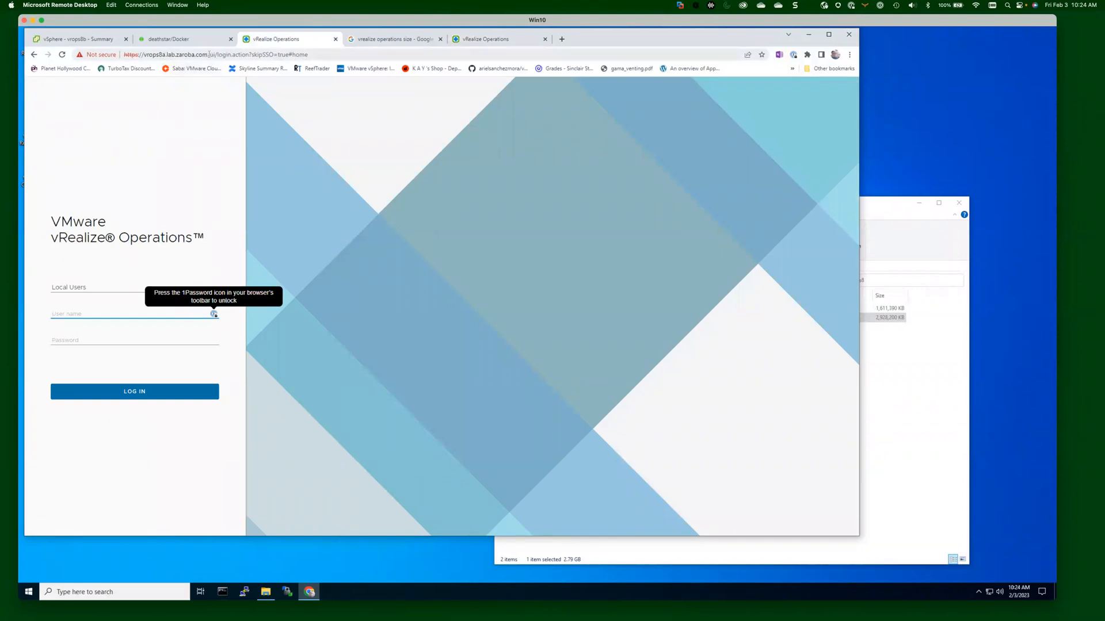
Remove skipSSO=true#home from the login page address and reload it.
drag(208, 55, 495, 46)
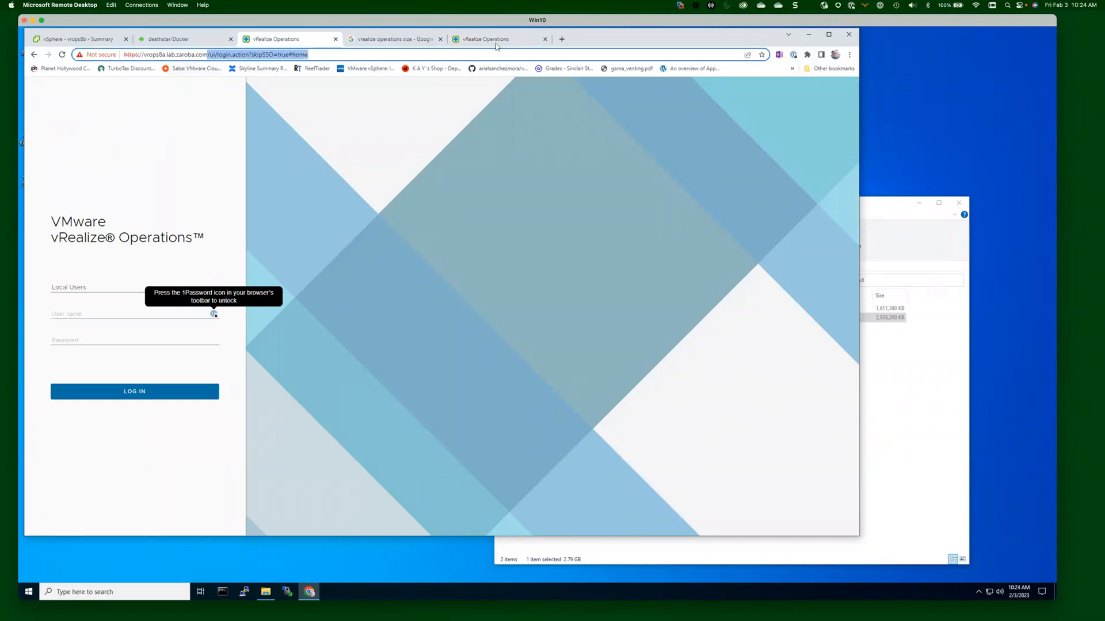
click(237, 120)
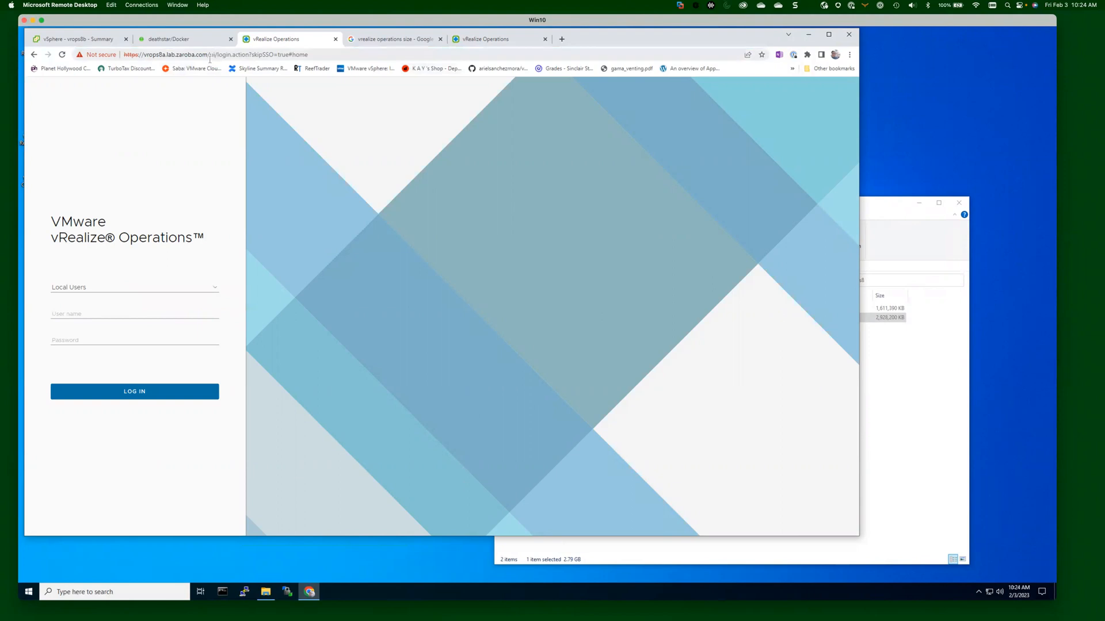
drag(210, 55, 528, 55)
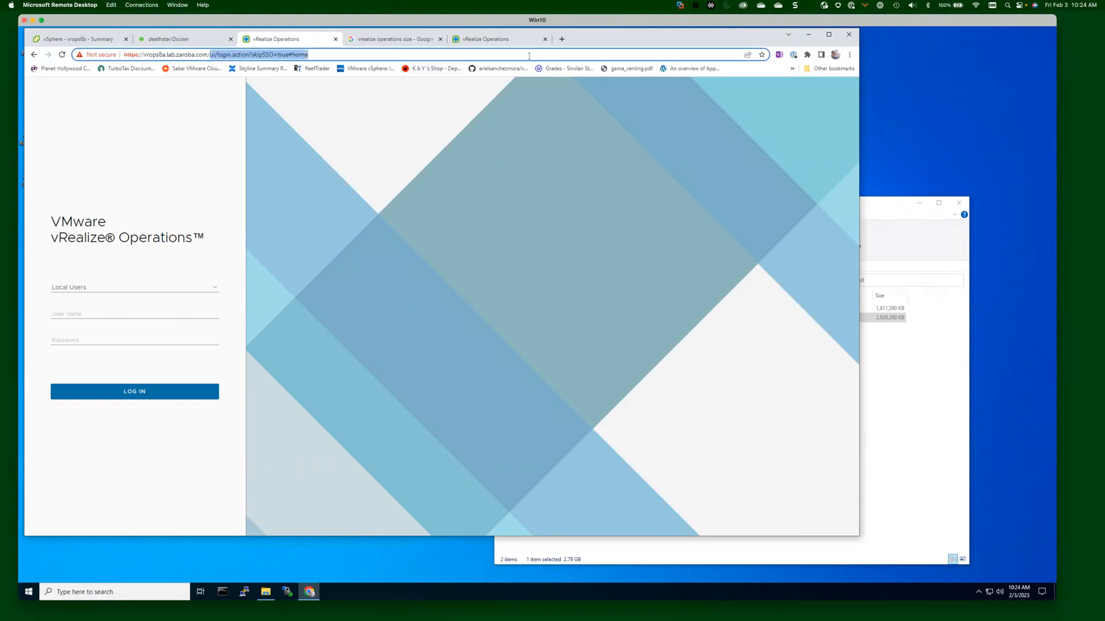
key(BackSpace)
key(Return)
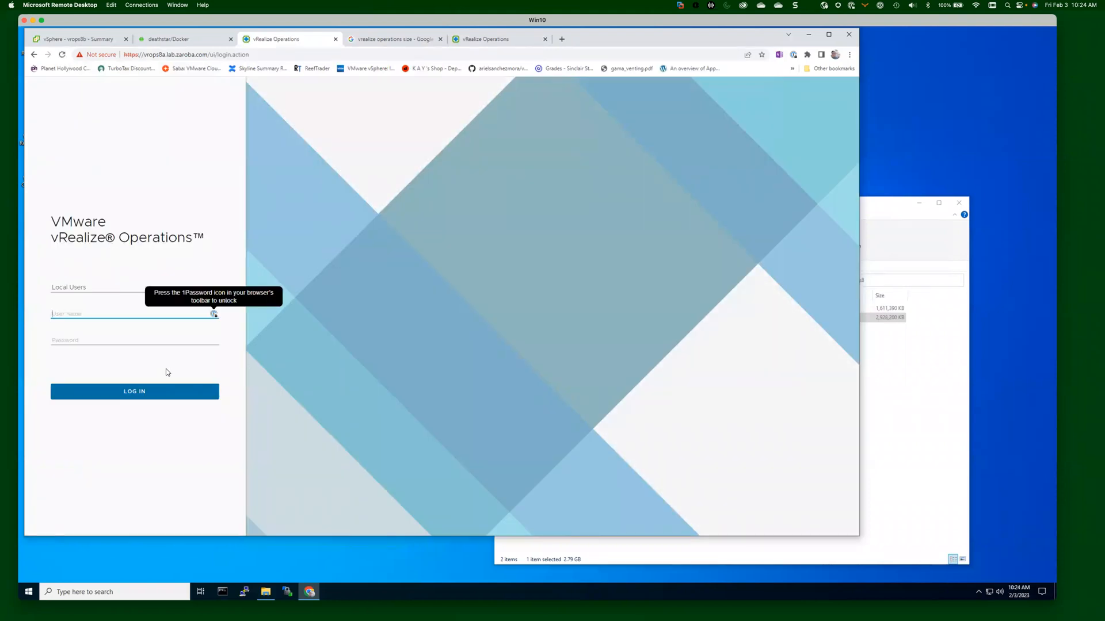
Log in as admin with its password, using the Local Users login source.
text(admin)
key(Tab)
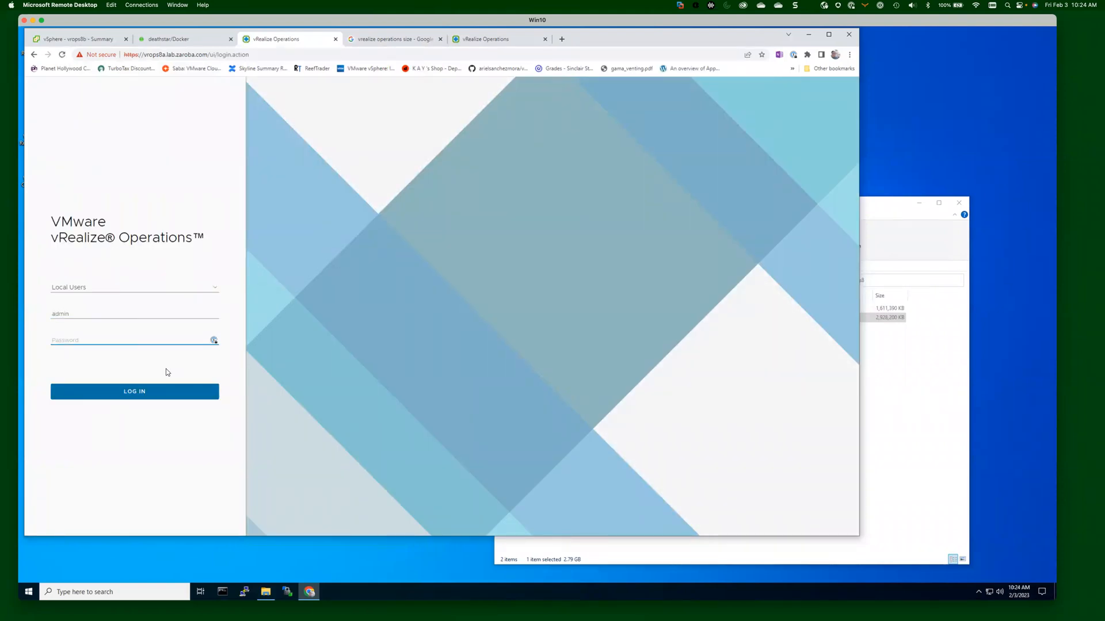
text(**)
click(213, 291)
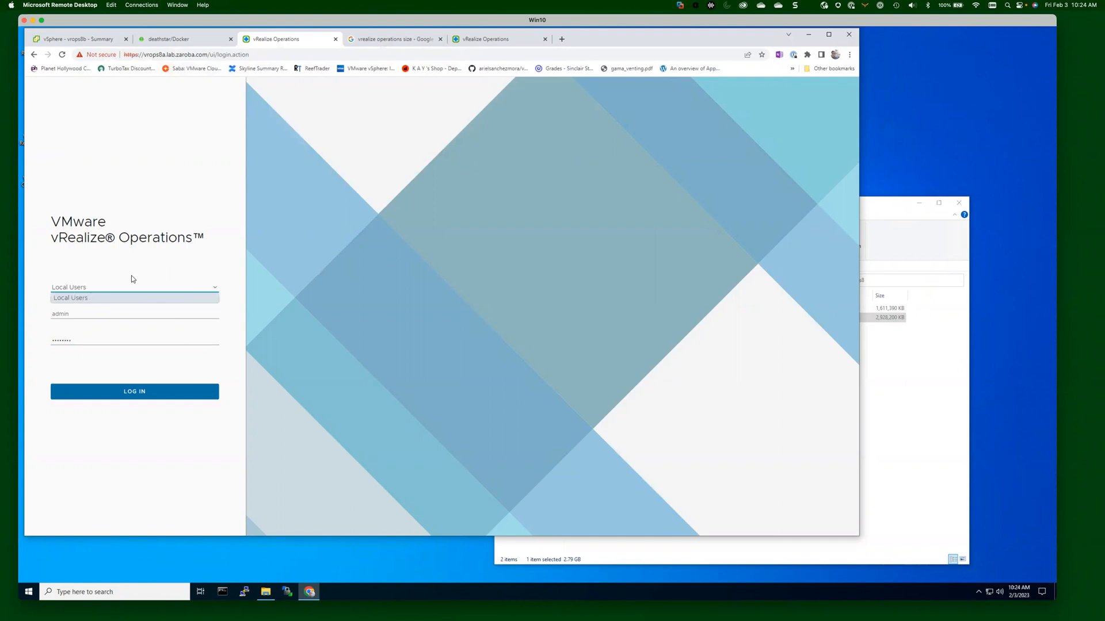
click(159, 452)
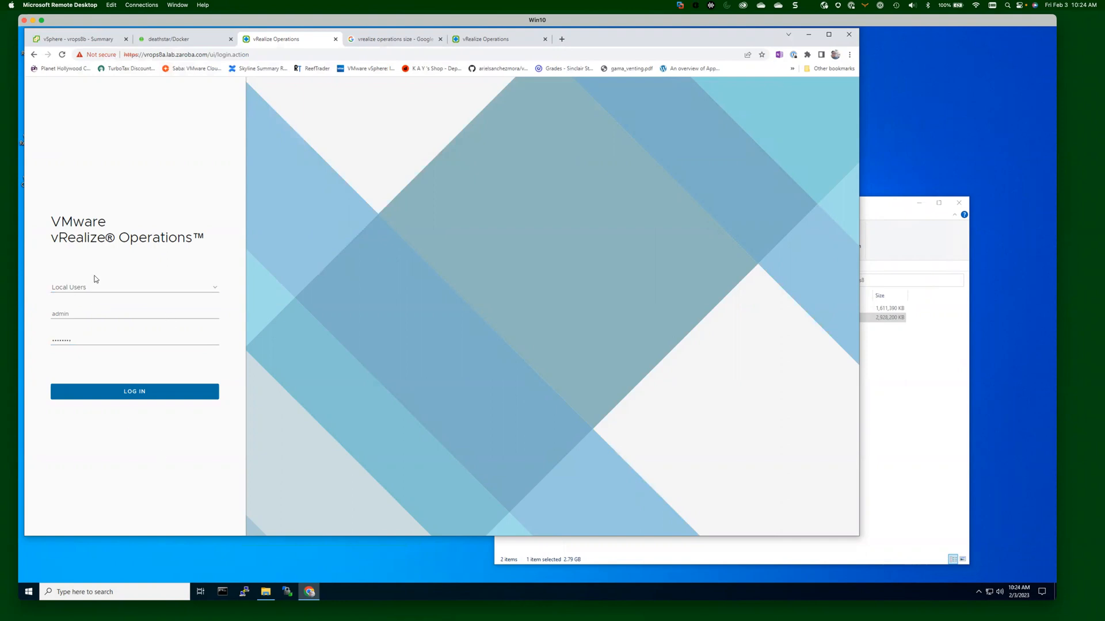
click(150, 394)
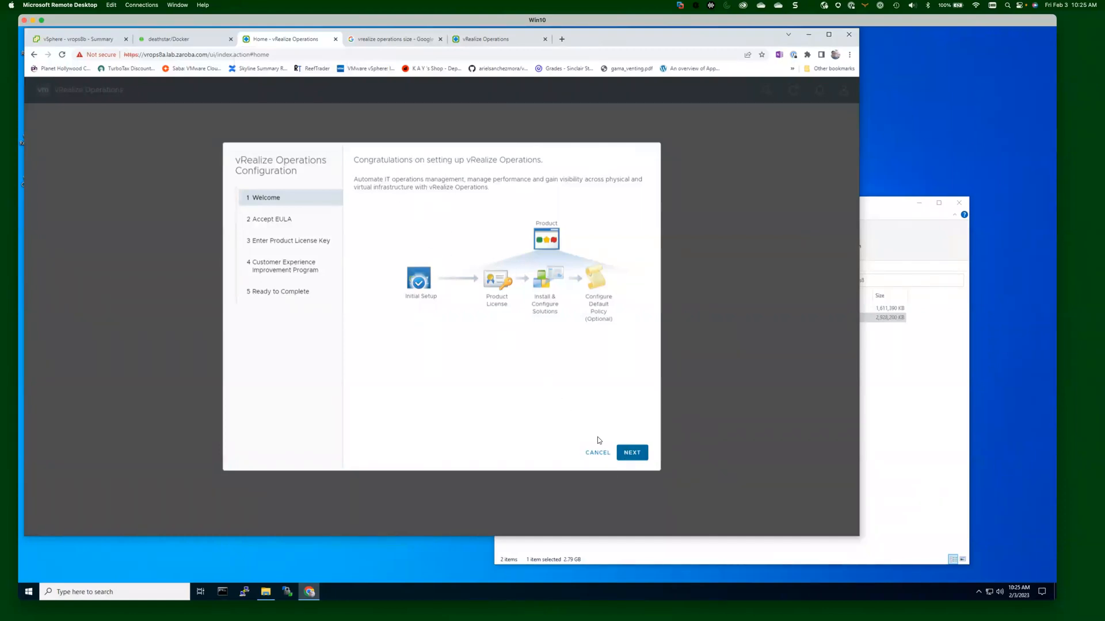
Accept the EULA, keep Product Evaluation licensing and CEIP participation, and finish the wizard.
click(635, 456)
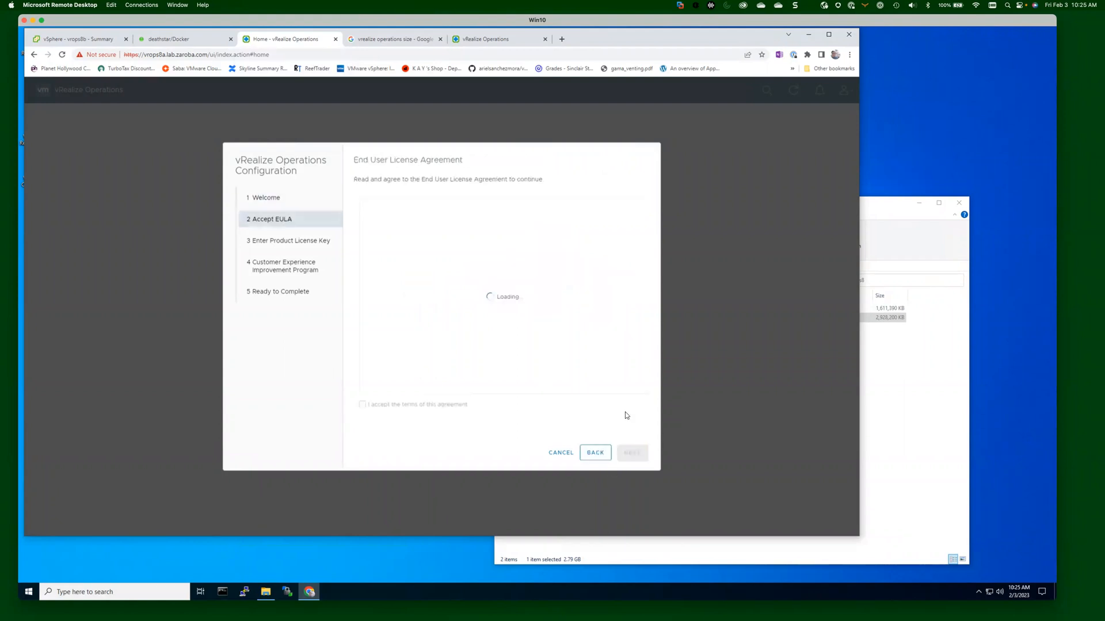
click(390, 406)
click(633, 452)
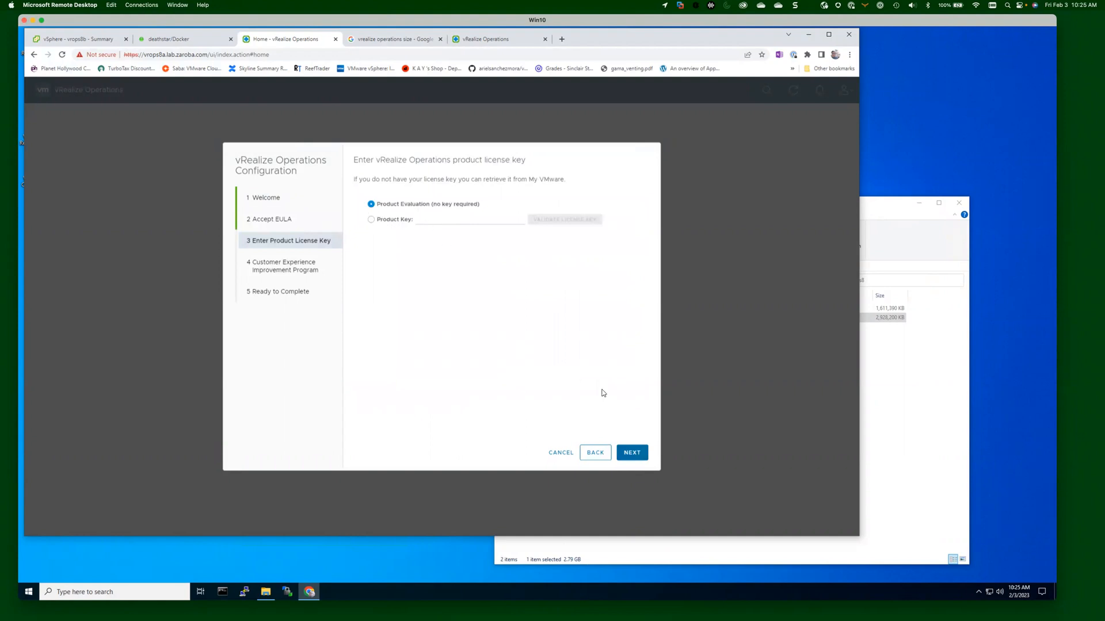
click(640, 455)
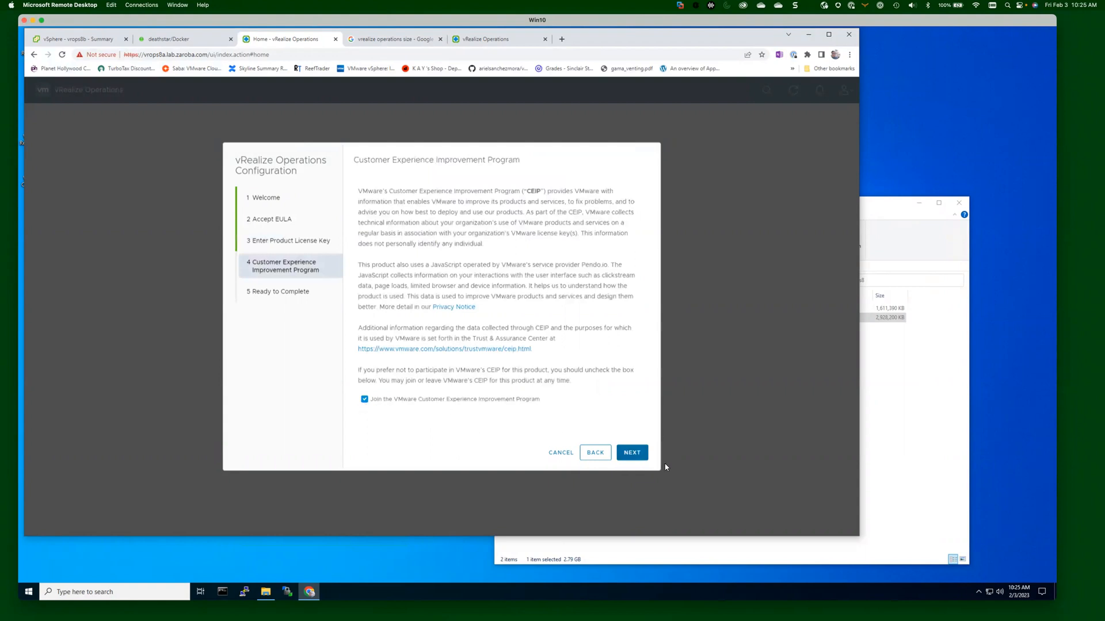
click(635, 456)
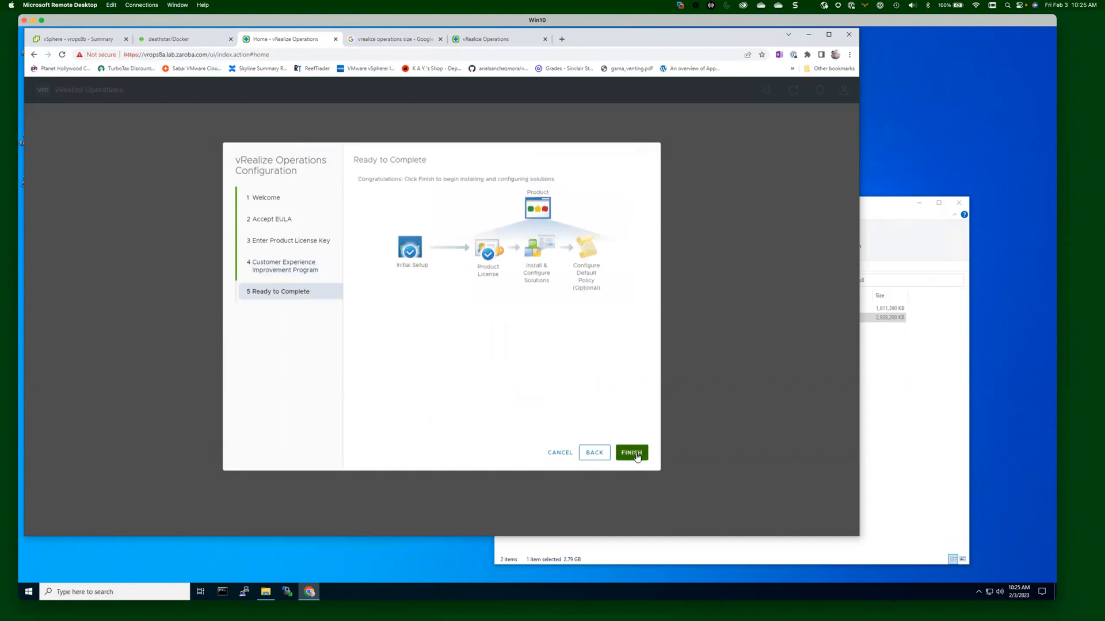
click(637, 455)
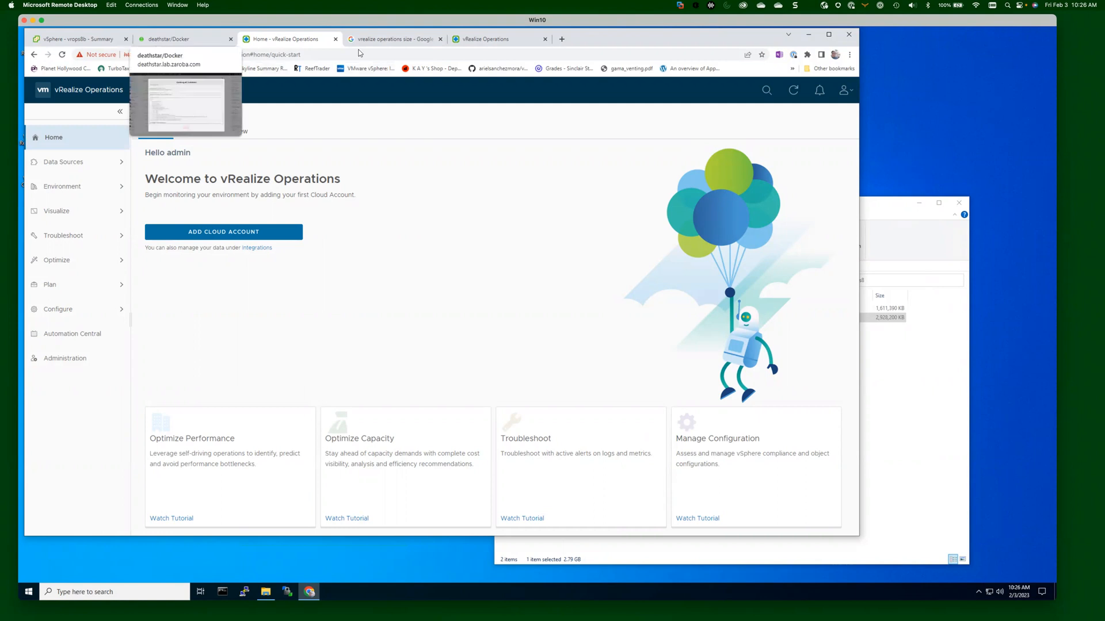
Check the deathstar server's Unraid Dashboard, then return to the vRealize Operations home page.
click(174, 40)
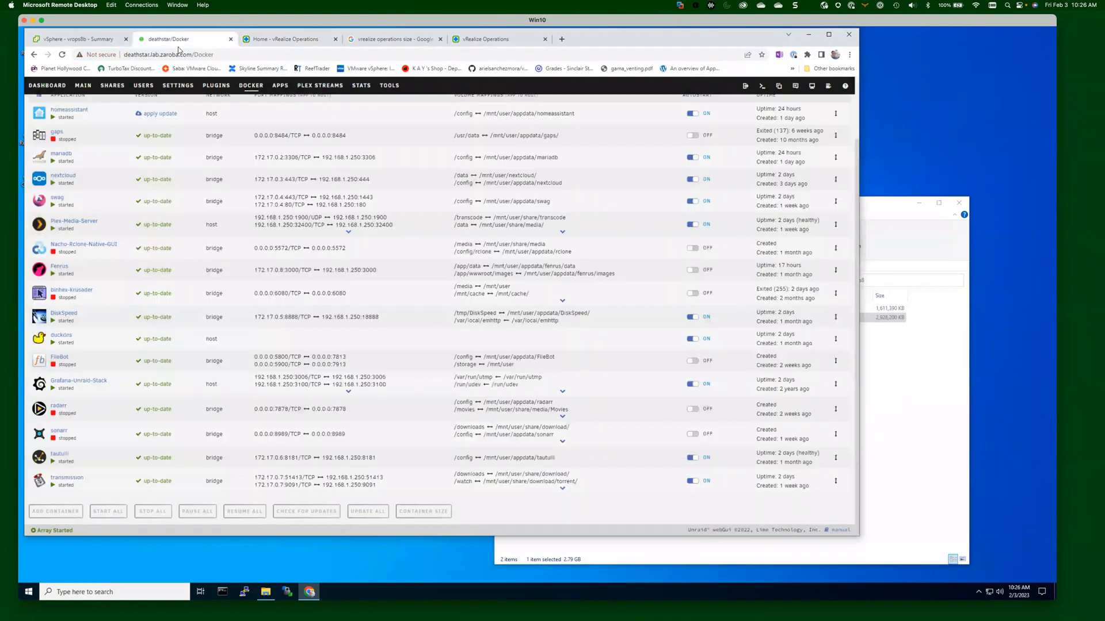
click(47, 85)
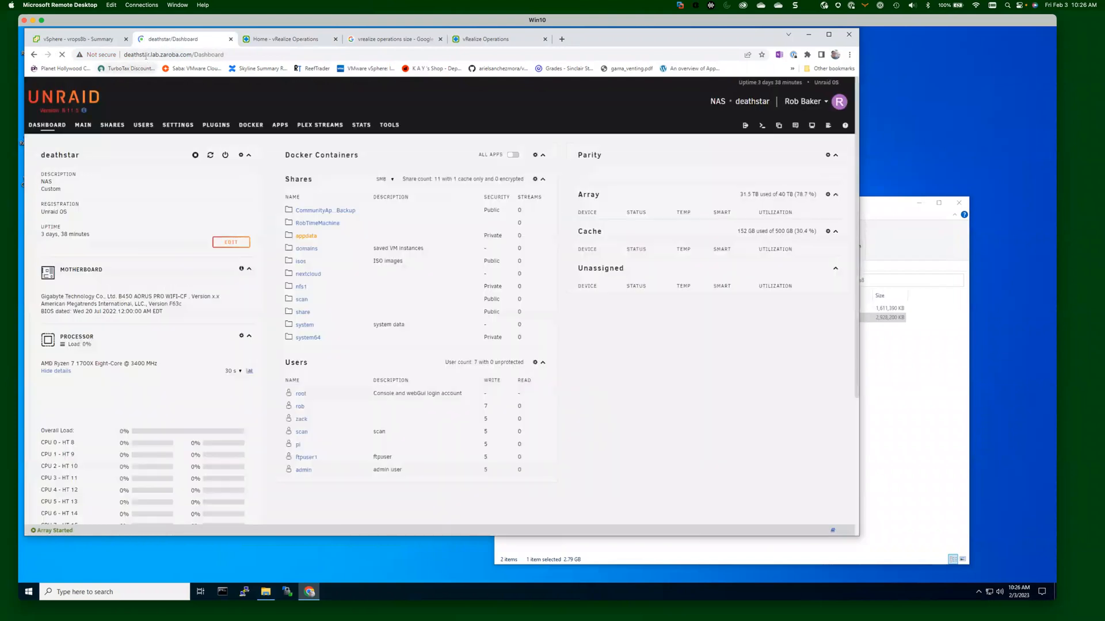
click(274, 40)
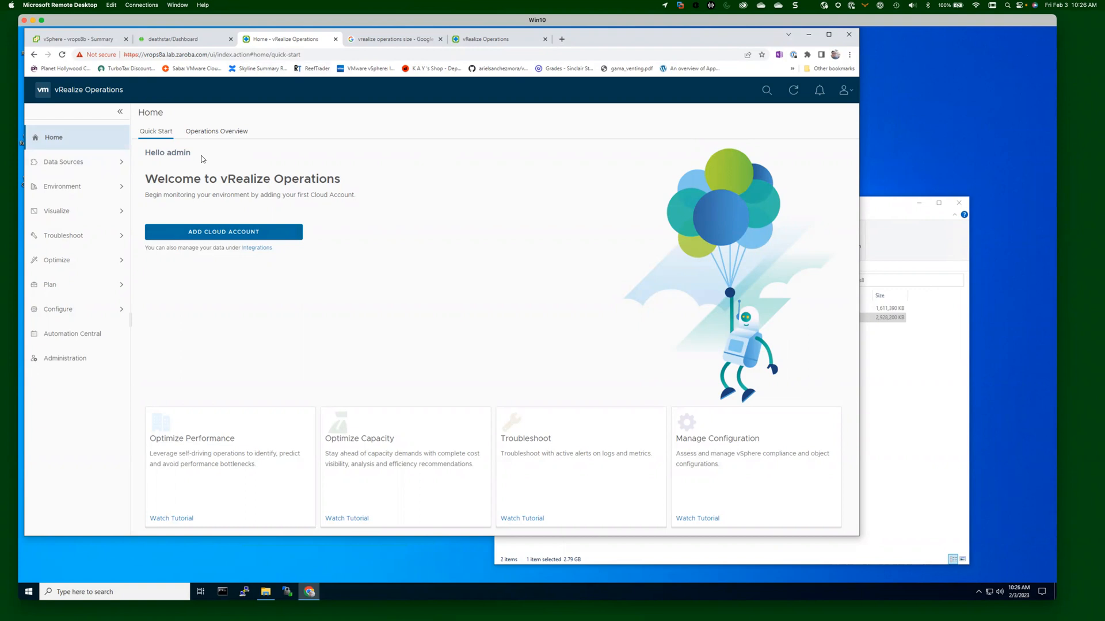
Go to Data Sources > Integrations and choose ADD ACCOUNT to see the account types.
click(67, 163)
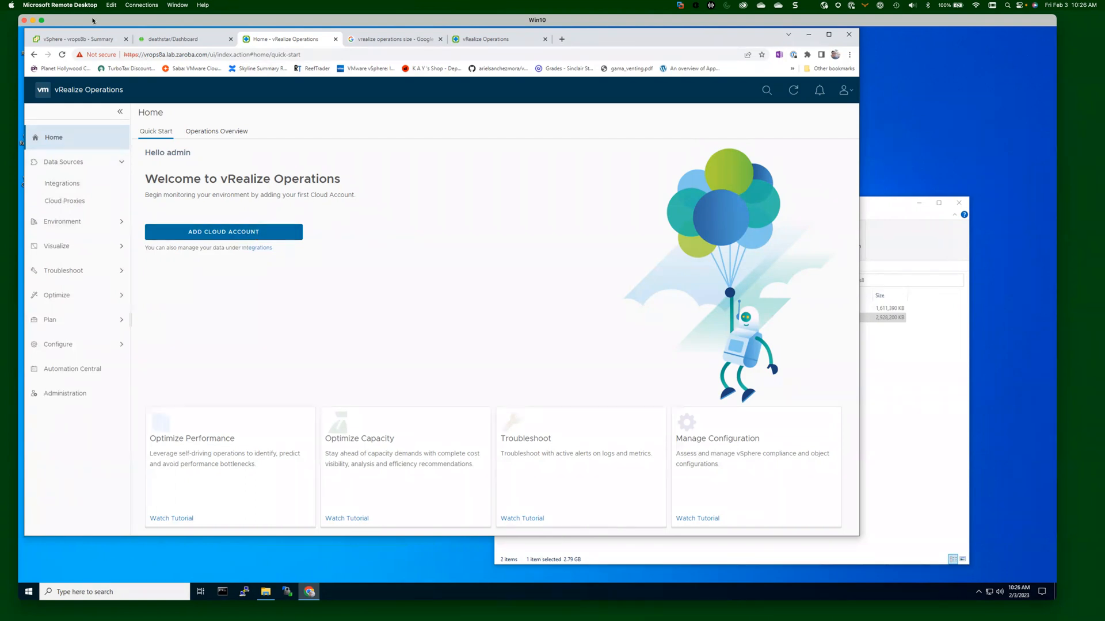
click(74, 189)
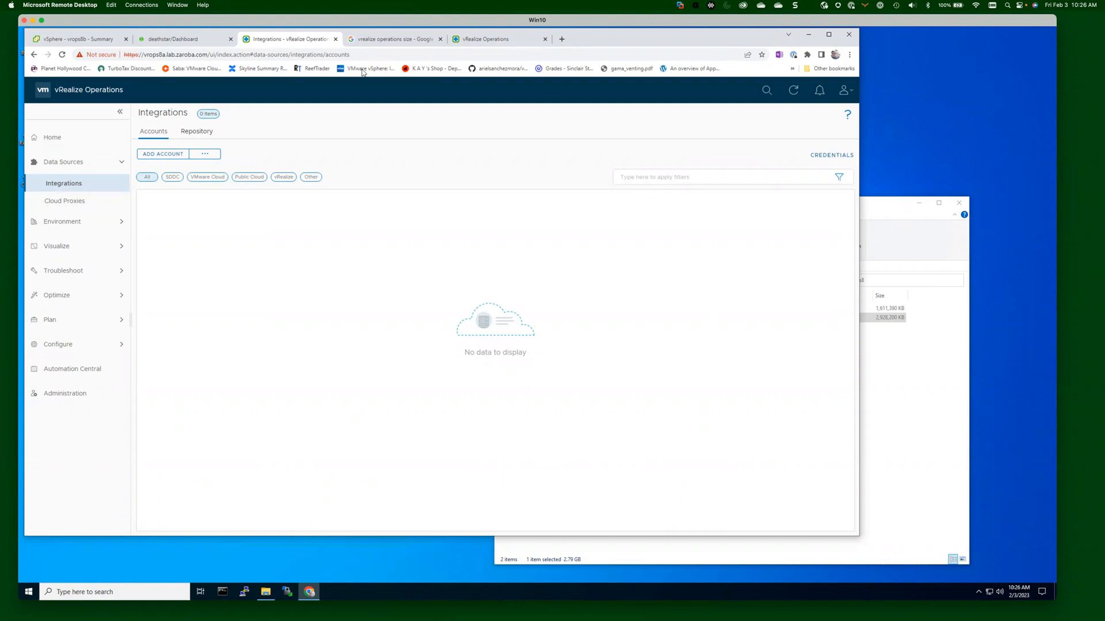
click(163, 154)
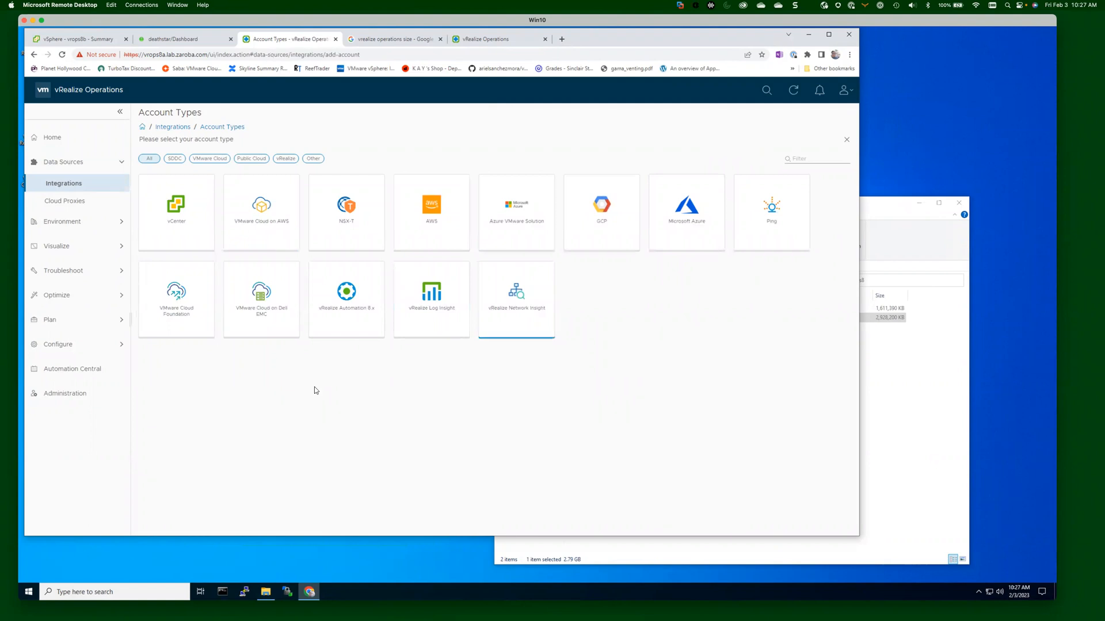
Start a vCenter account with vcsa.lab.zaroba.com as both its name and vCenter Server.
click(176, 213)
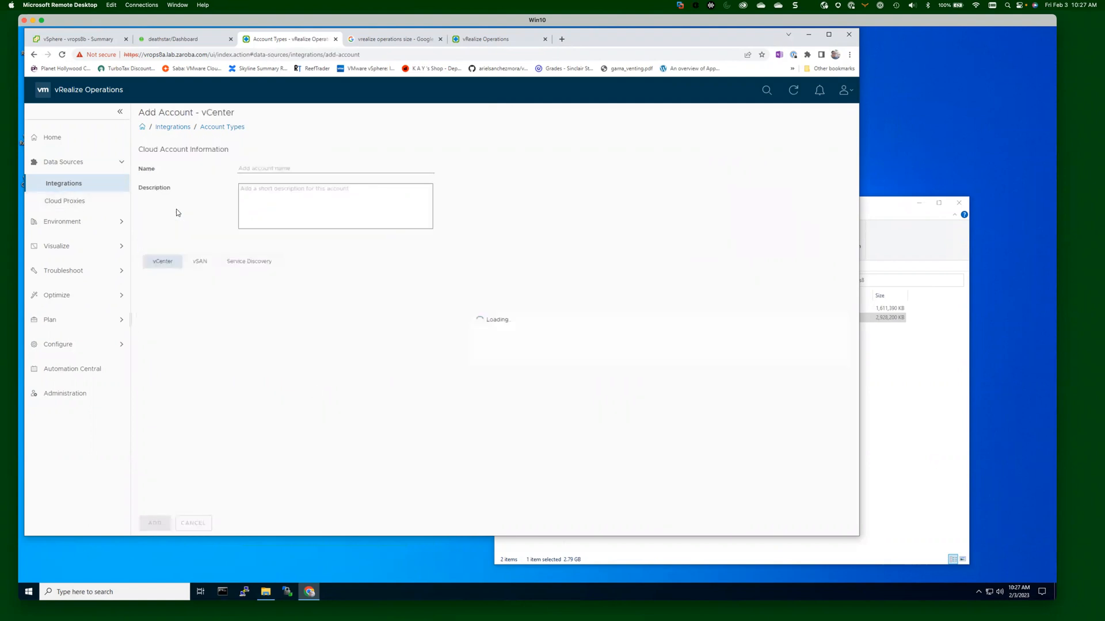
click(288, 169)
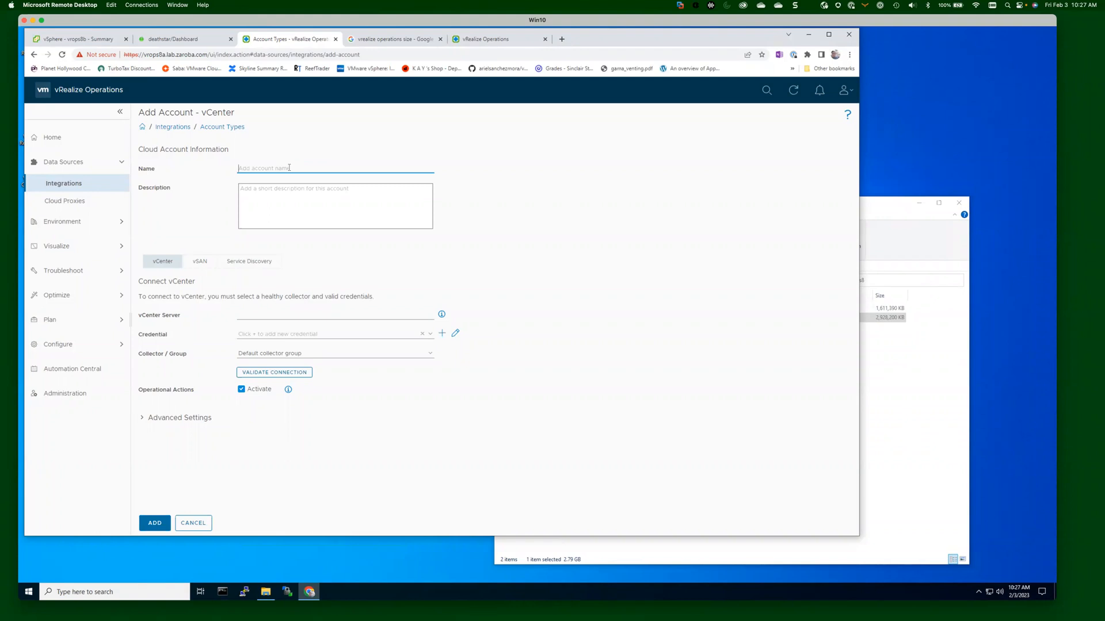
text(vcsa.lab.zaroba.com)
key(ctrl+a)
key(ctrl+c)
click(288, 193)
click(271, 315)
key(ctrl+v)
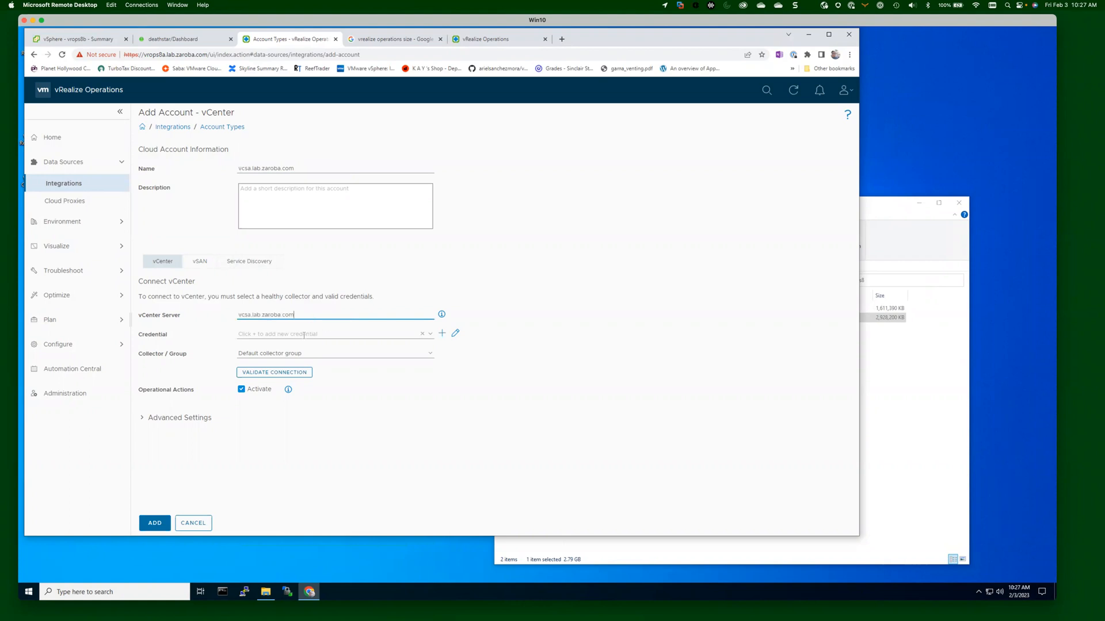
click(431, 338)
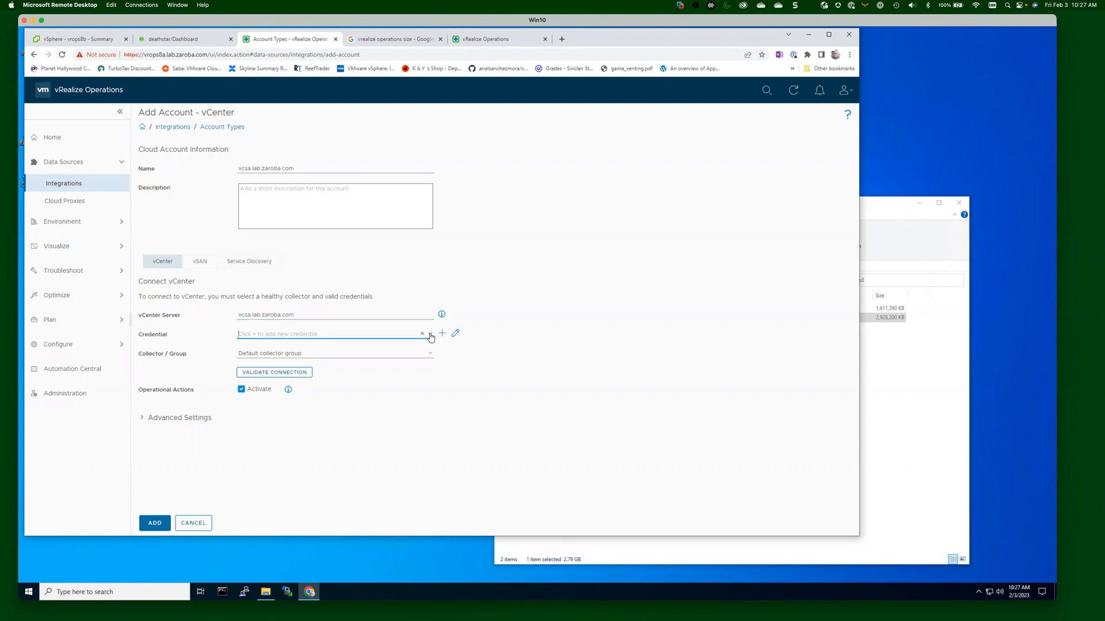
click(540, 325)
Create the credential 'vCenter Creds' with the vCenter administrator user name and password.
click(442, 334)
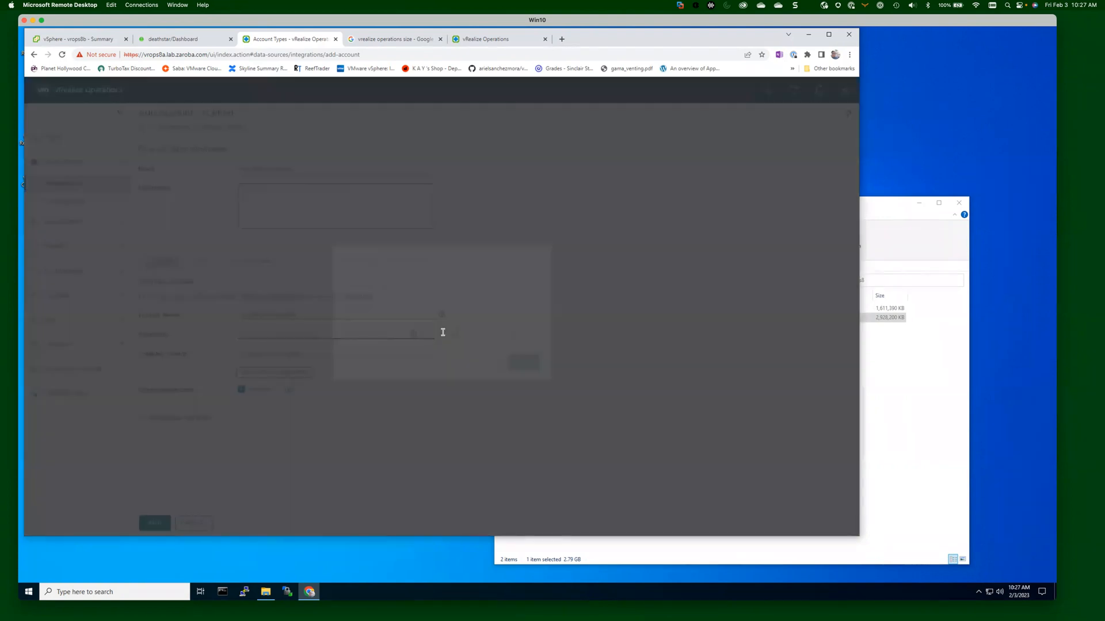
click(449, 297)
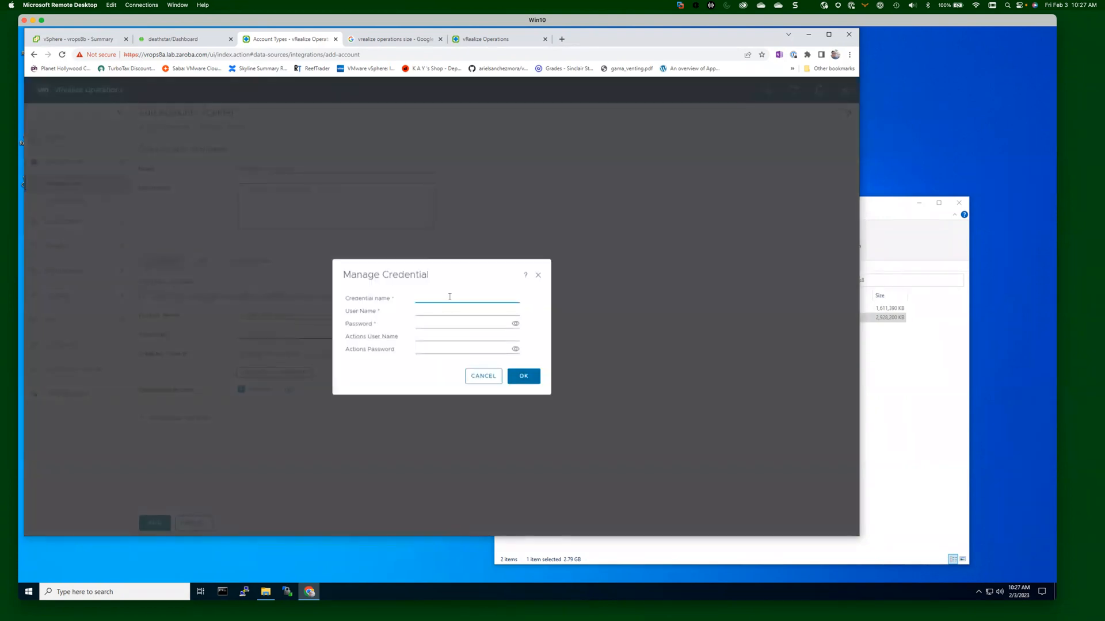
text(vCenter Creds)
key(Tab)
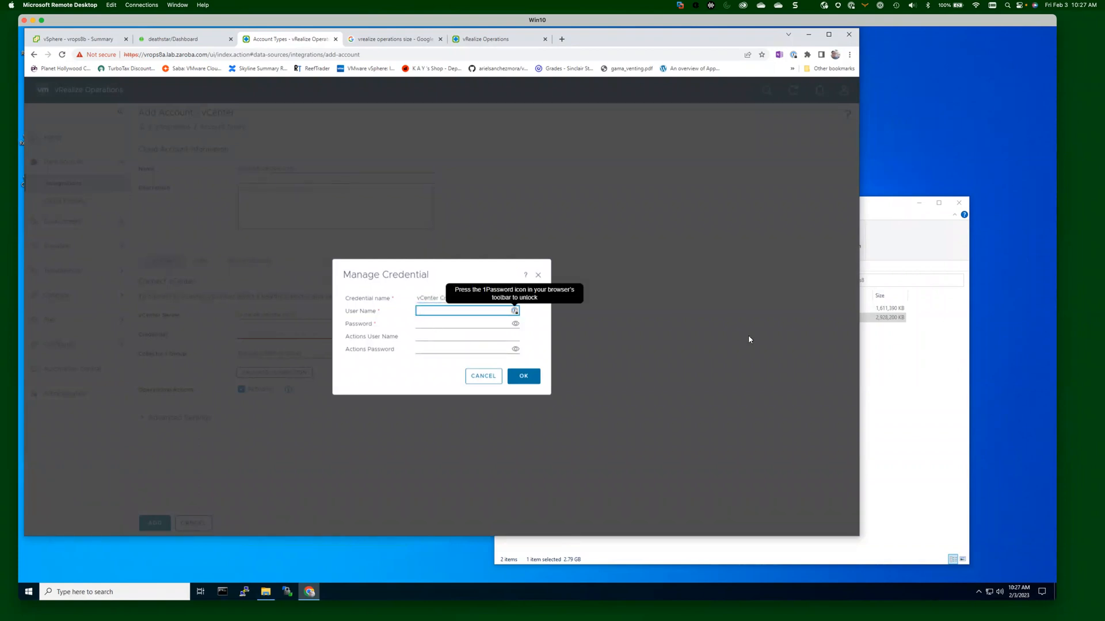
text(adminsitrator@vsphere.local)
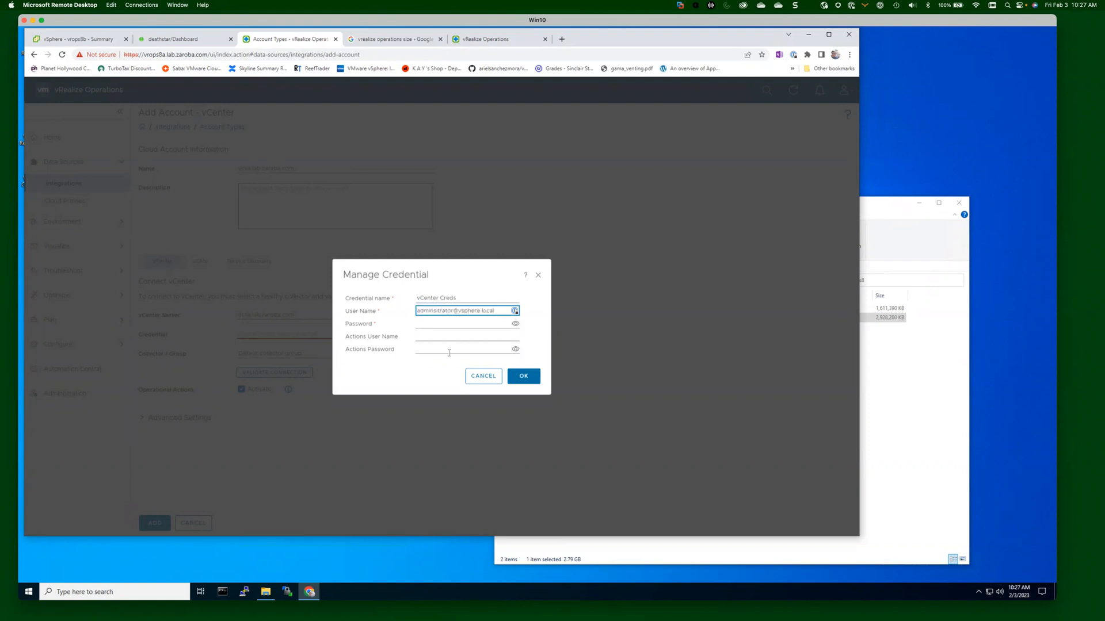
double_click(442, 311)
text(administrator)
click(442, 324)
text(•••)
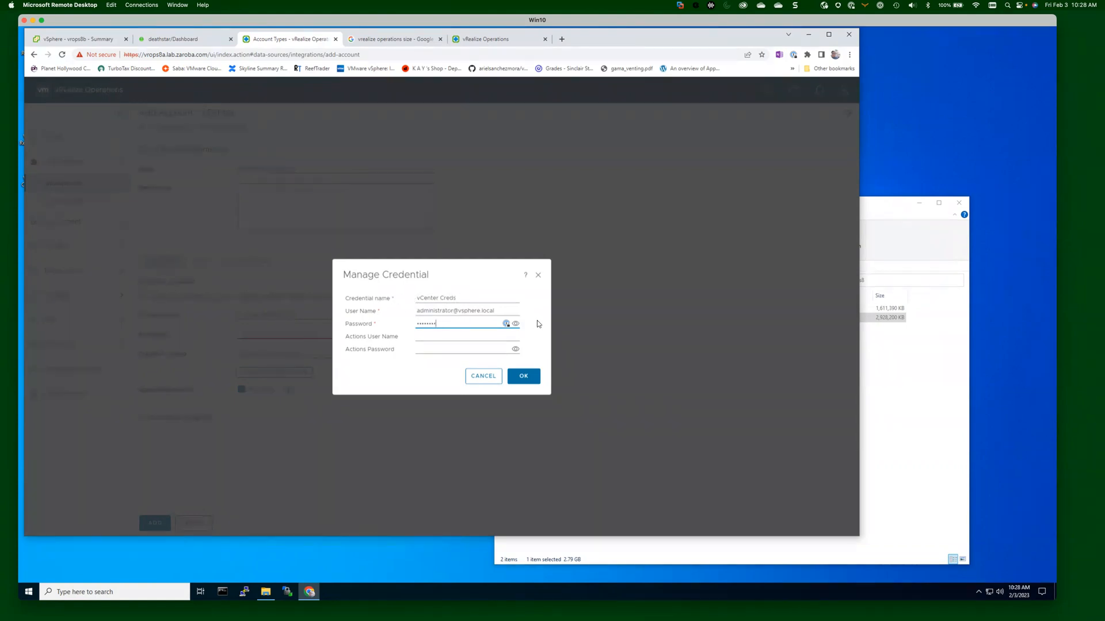
click(533, 380)
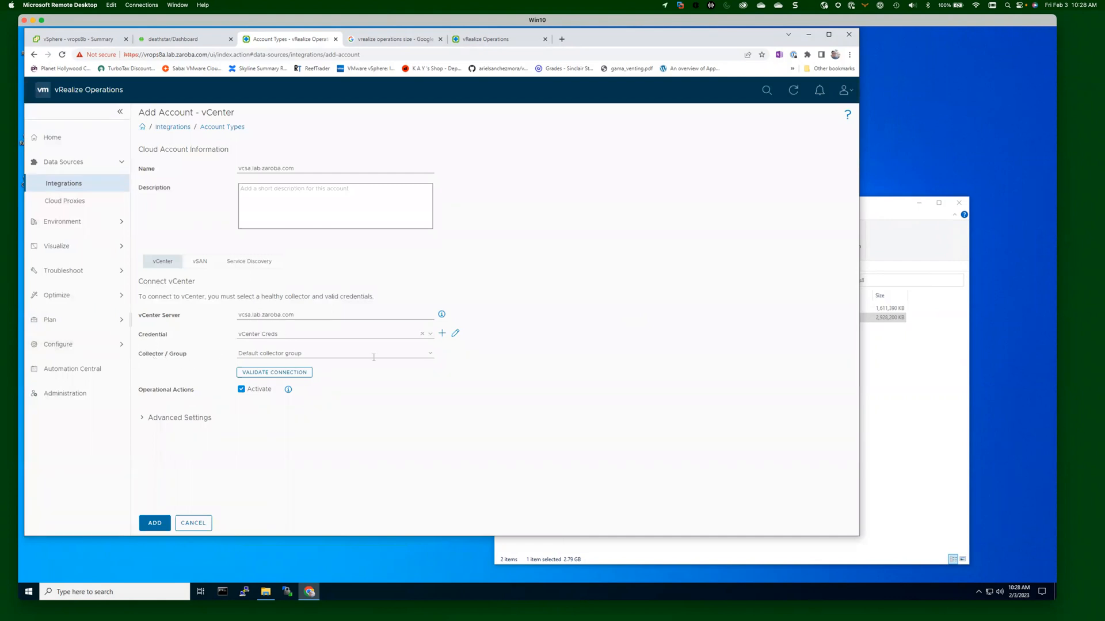
Keep the Default collector group and validate the connection to vcsa.lab.zaroba.com.
click(430, 358)
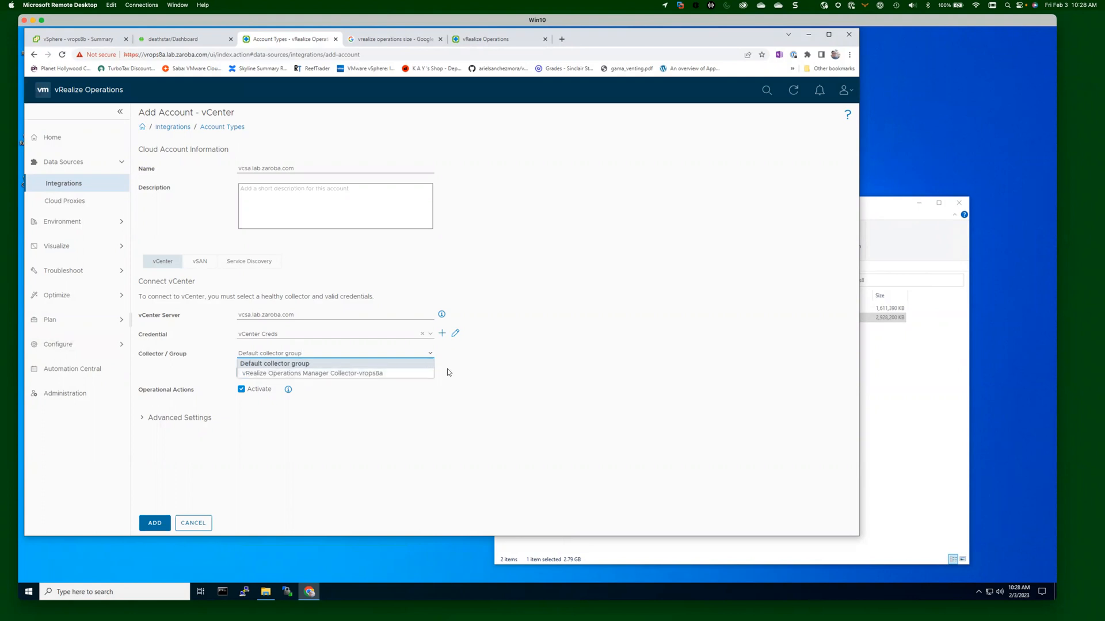
click(461, 375)
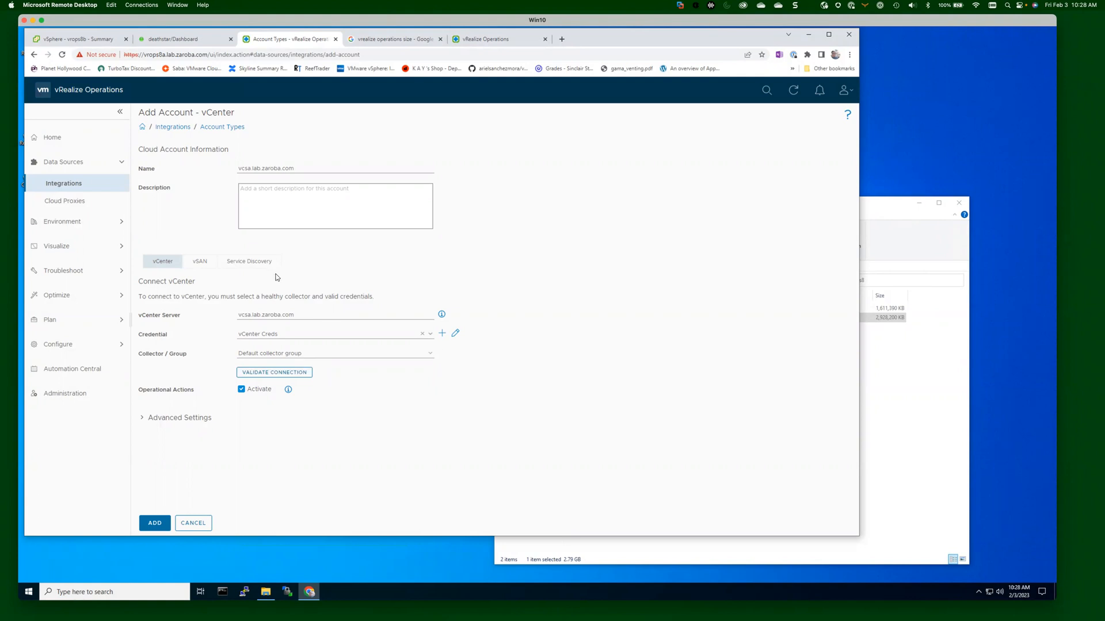
click(275, 375)
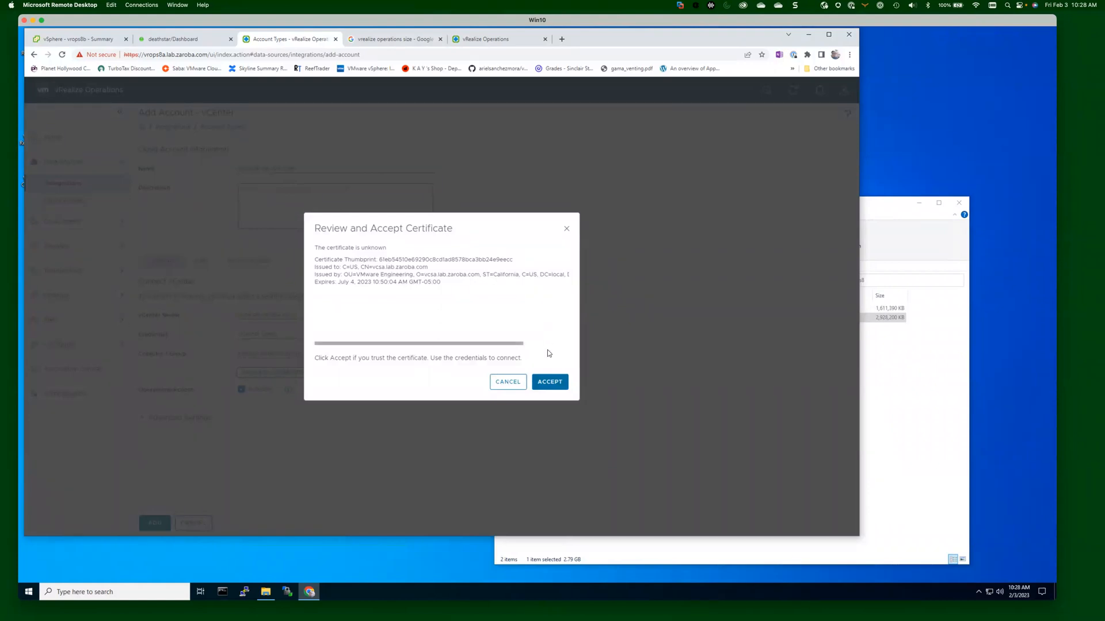
Accept the vCenter certificate, save the vcsa.lab.zaroba.com account, and decline overriding its registration.
click(551, 383)
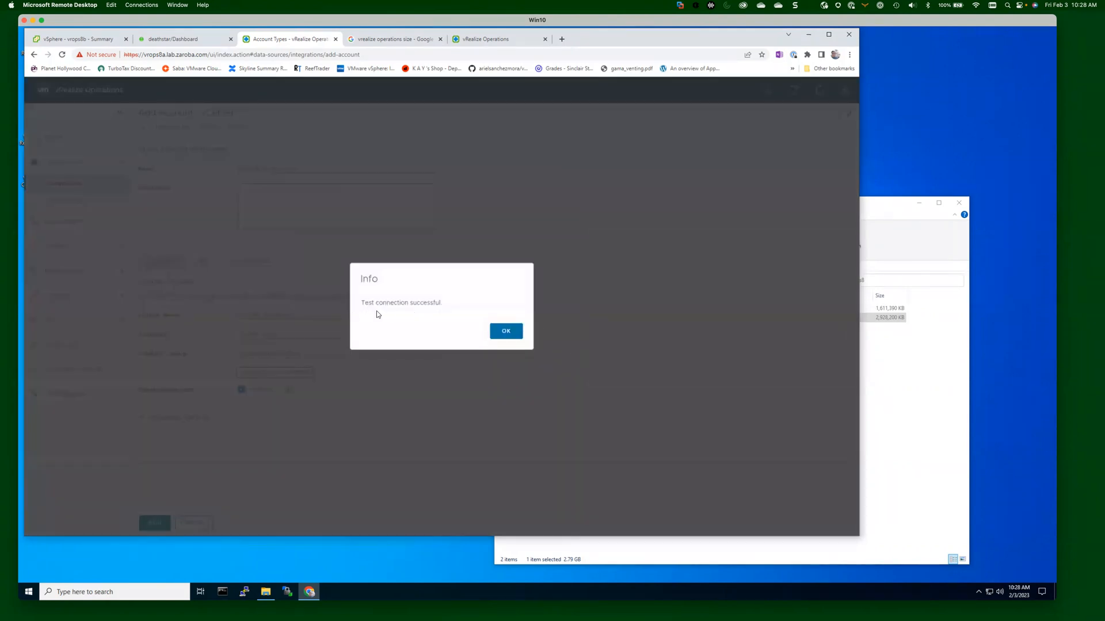
click(521, 331)
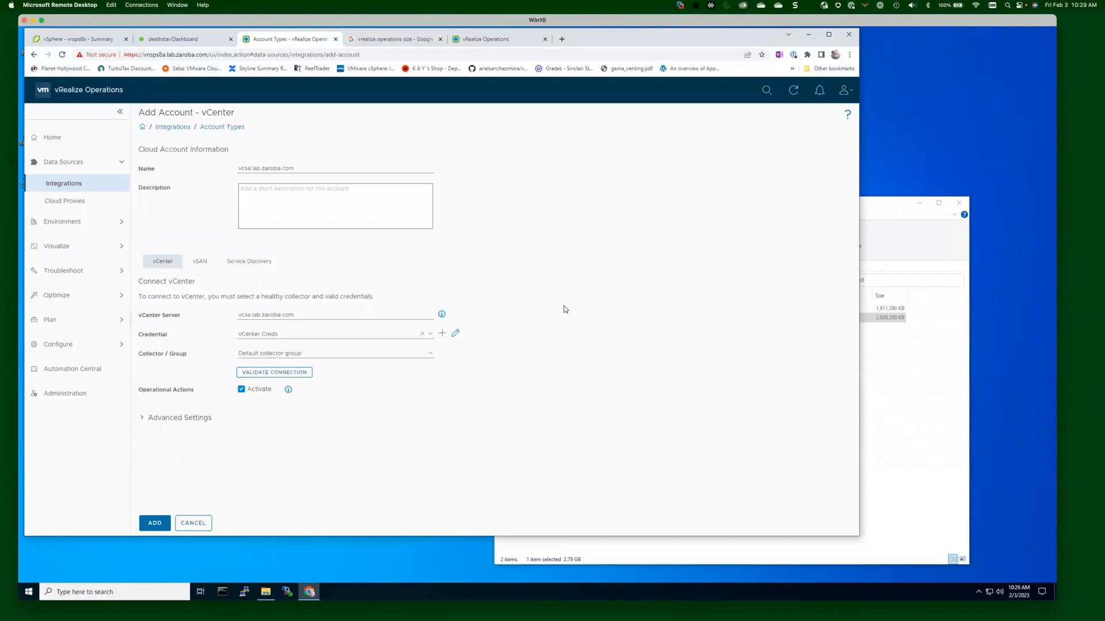
click(155, 525)
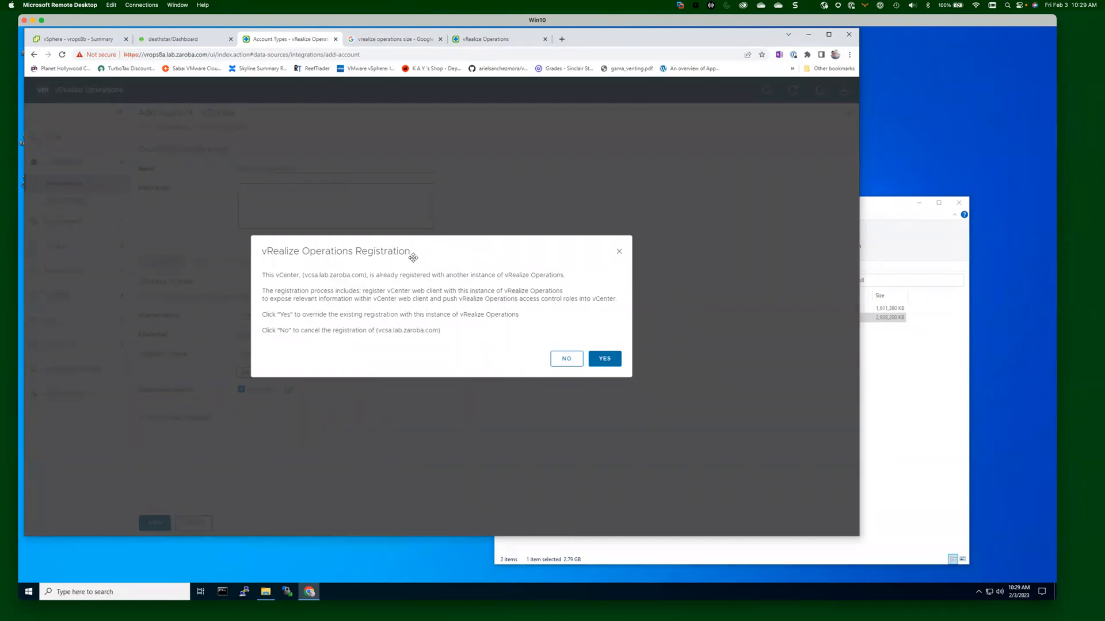
click(564, 358)
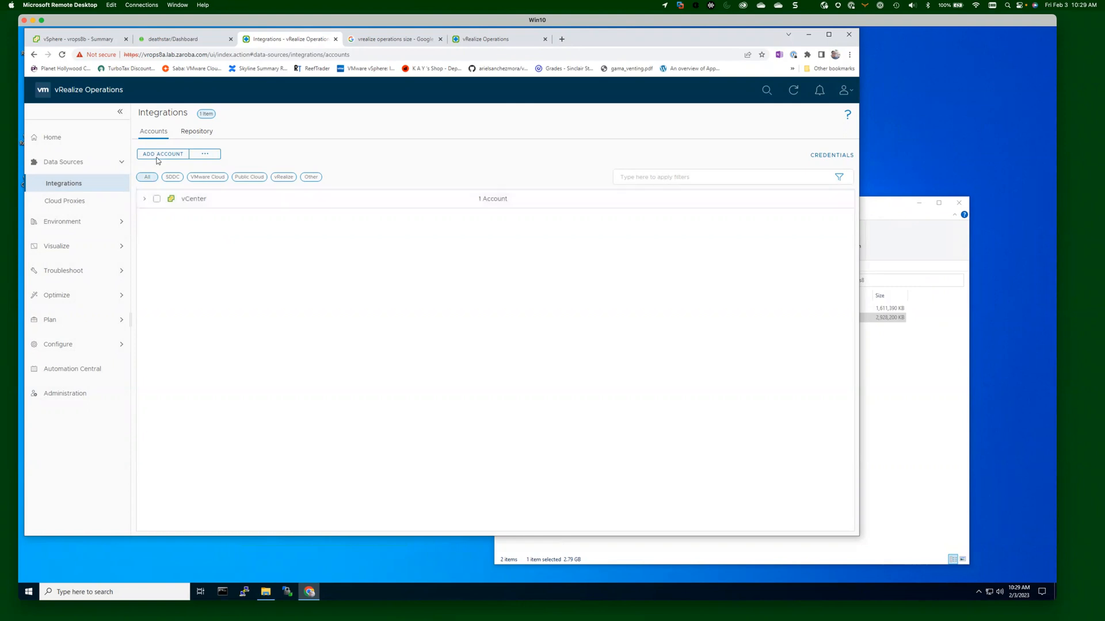
Check that the vcsa.lab.zaroba.com vCenter account shows status OK, then return to the account type choices.
click(144, 199)
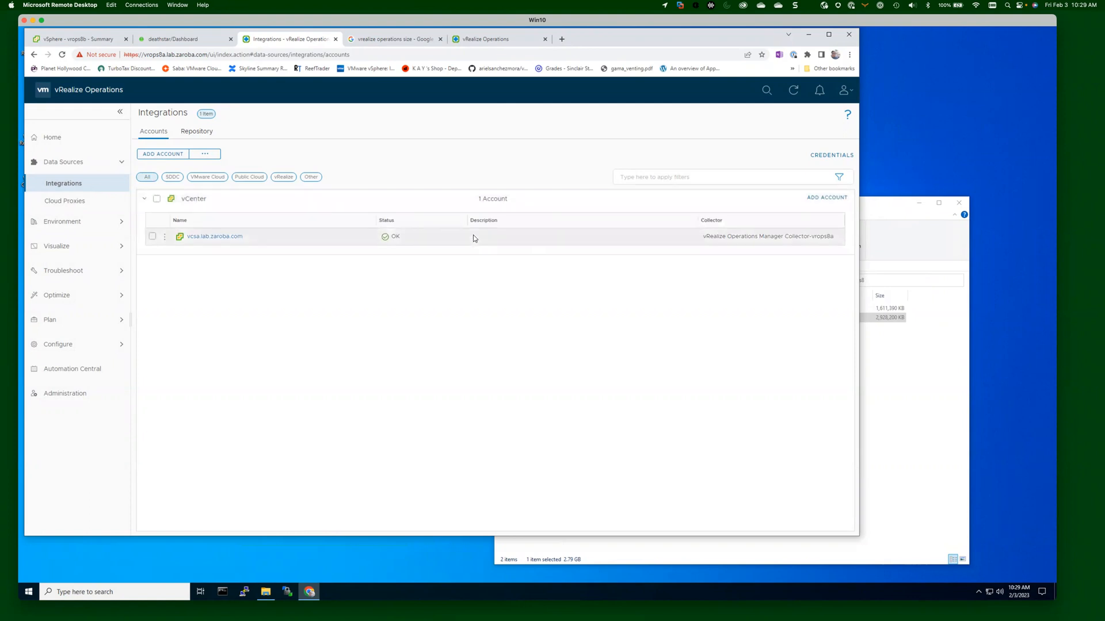
click(144, 199)
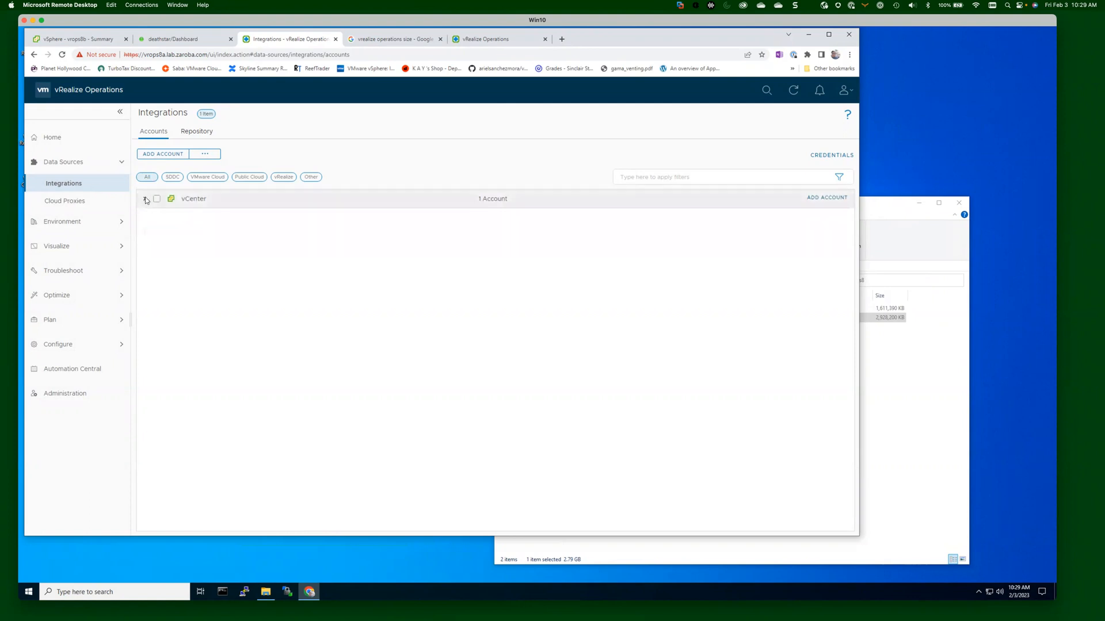
click(173, 155)
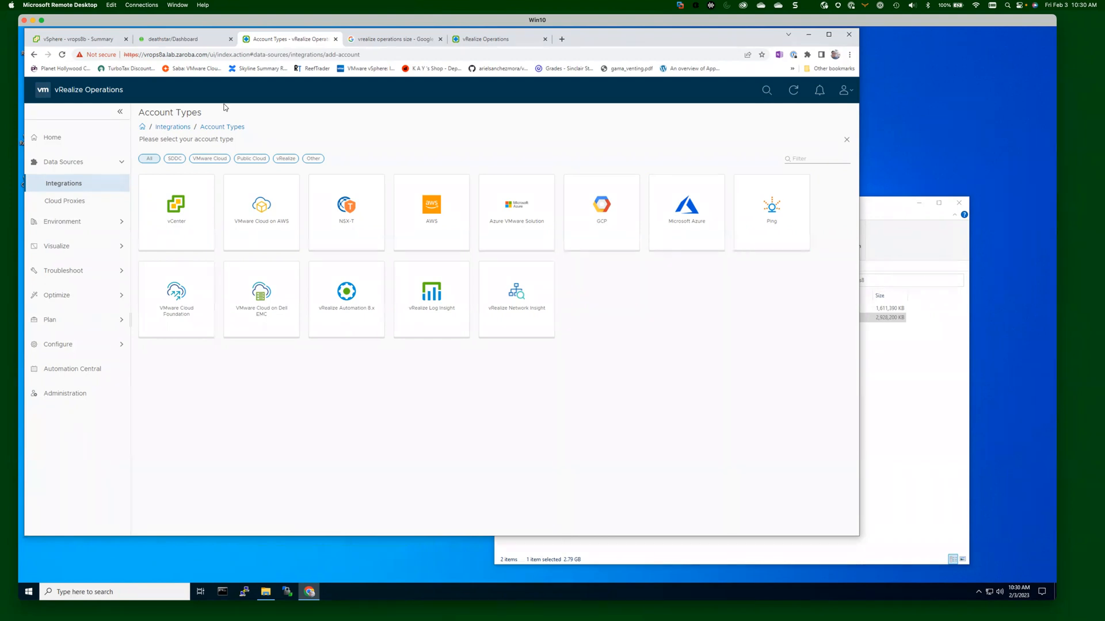
Browse the Integrations Repository, reviewing installed vCenter and NSX-T and activatable ones like Ping.
click(80, 187)
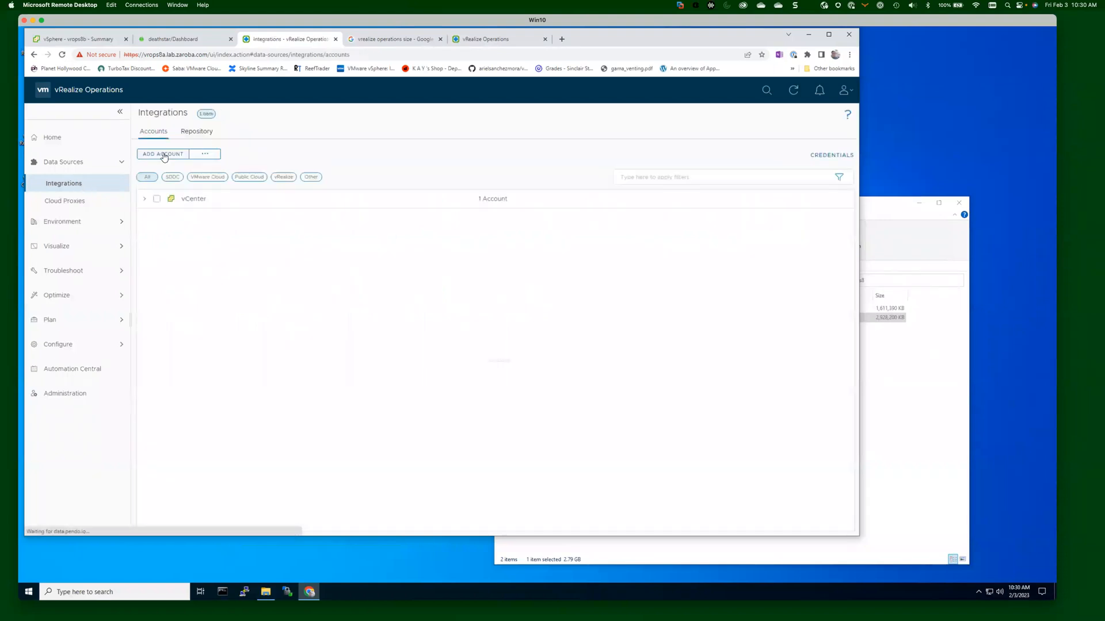
click(204, 132)
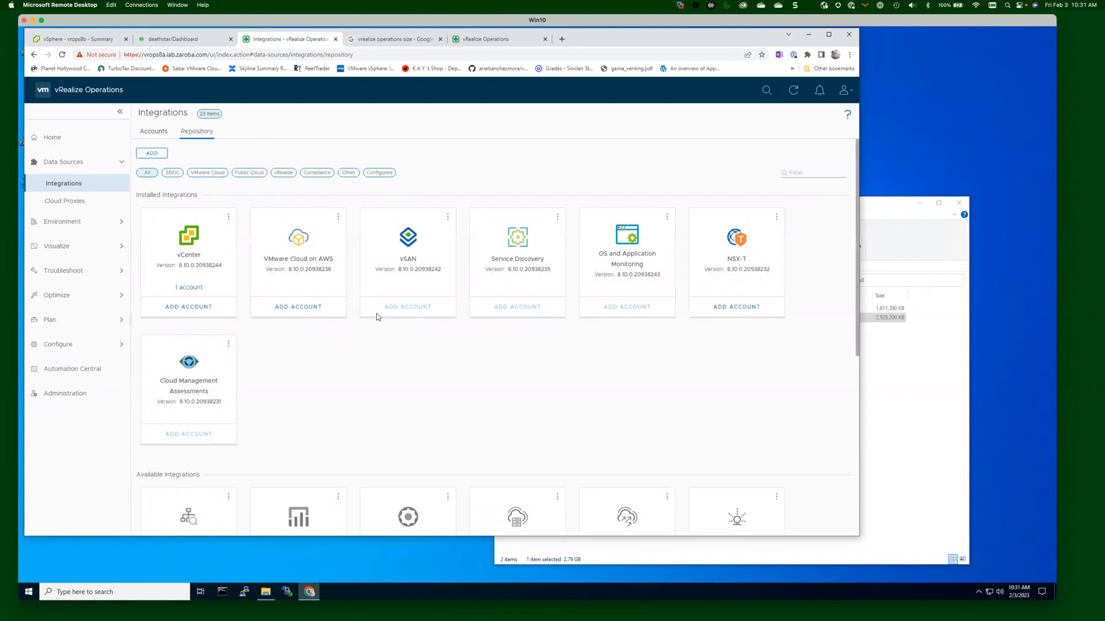
scroll(376, 317, down, 1)
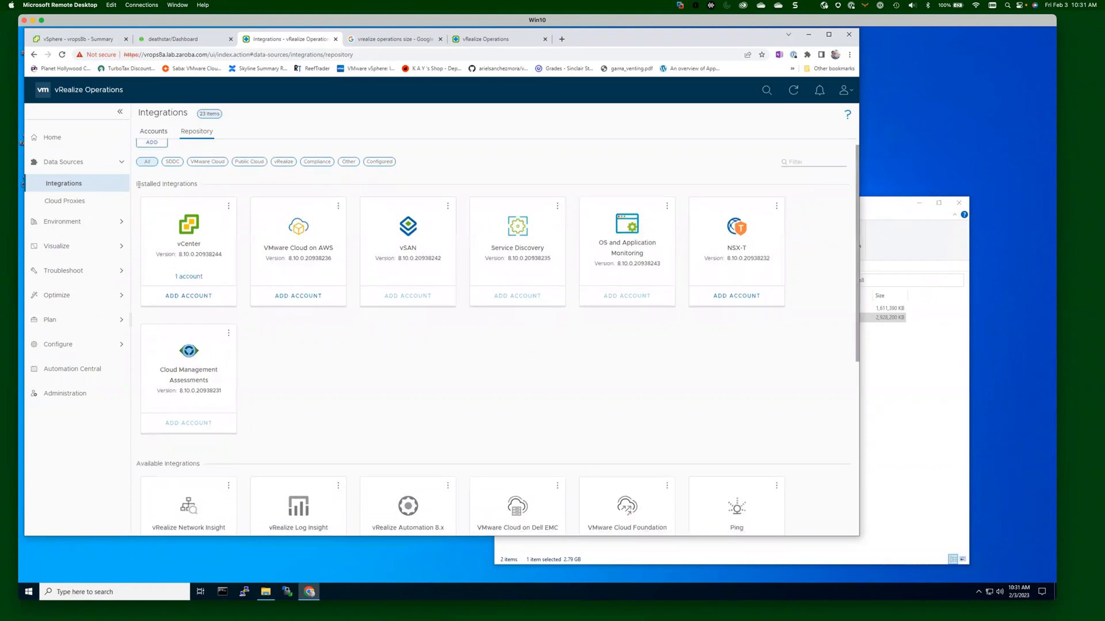
drag(137, 184, 182, 184)
scroll(390, 318, down, 5)
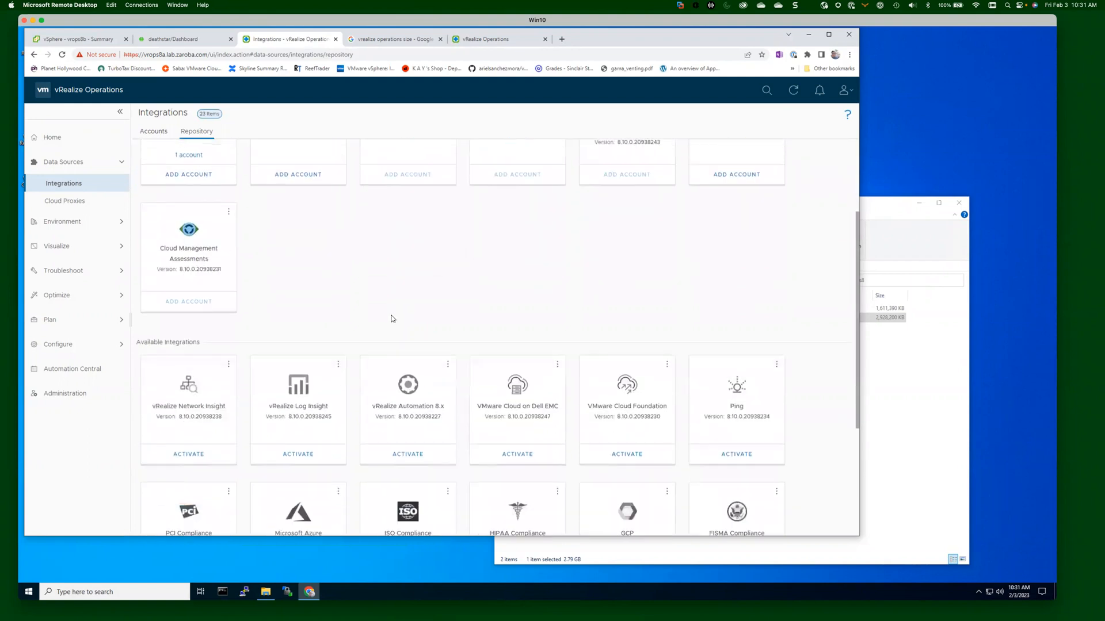
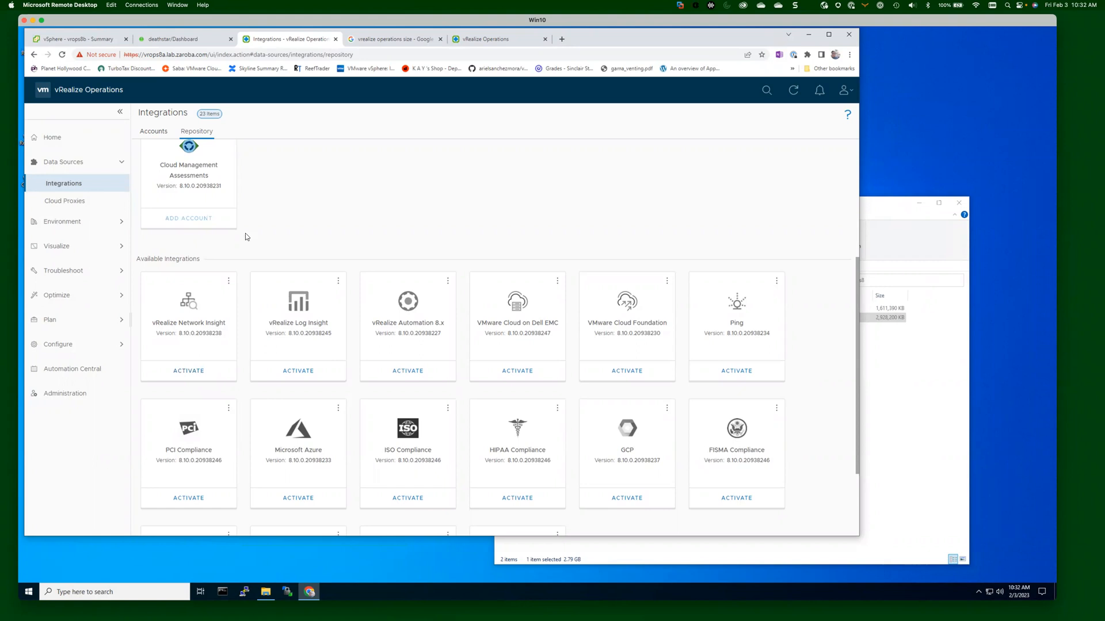
Leave the Integrations Repository for the Accounts list showing the vcsa.lab.zaroba.com vCenter account.
scroll(341, 260, down, 2)
scroll(336, 263, up, 6)
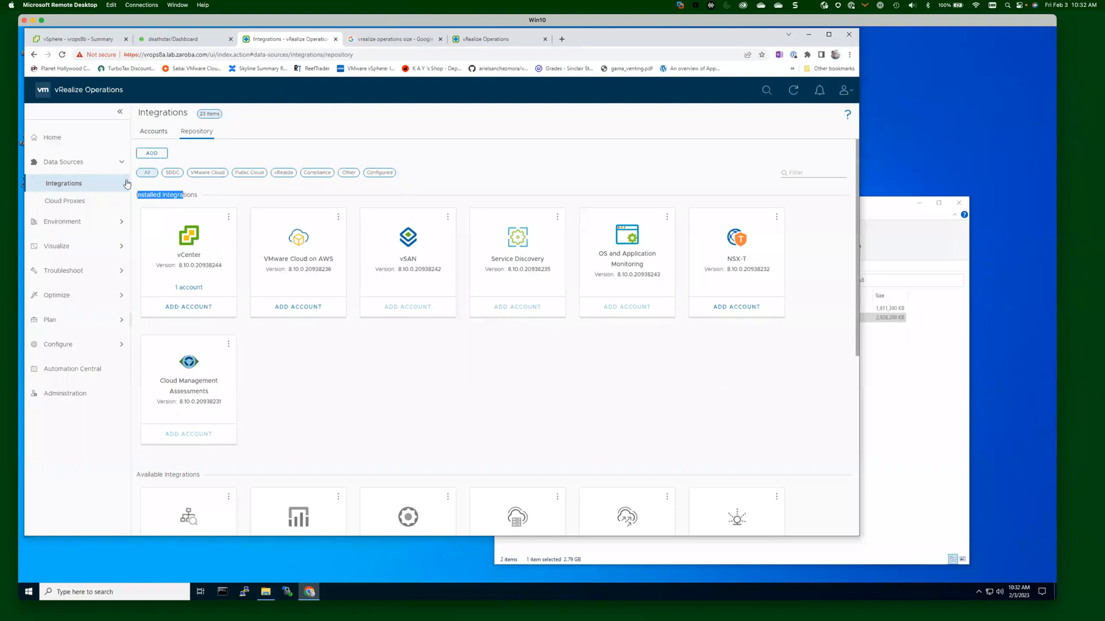
click(63, 185)
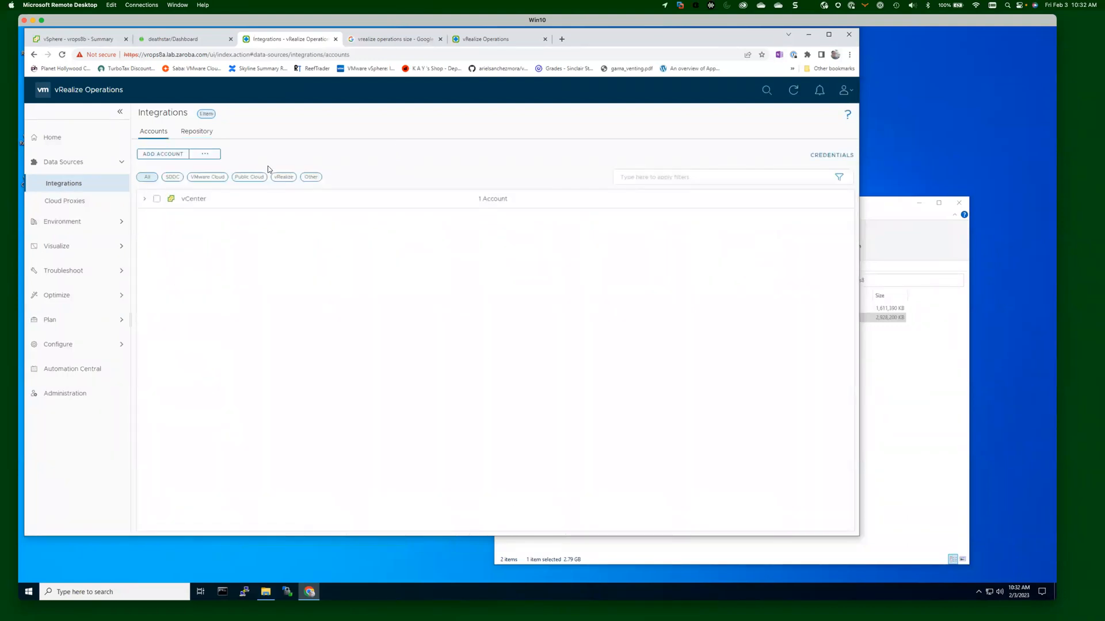
In the Object Browser, expand vcsa.lab.zaroba.com down to datacenter BakerDC's clusters, host and VM folders.
click(54, 224)
click(76, 210)
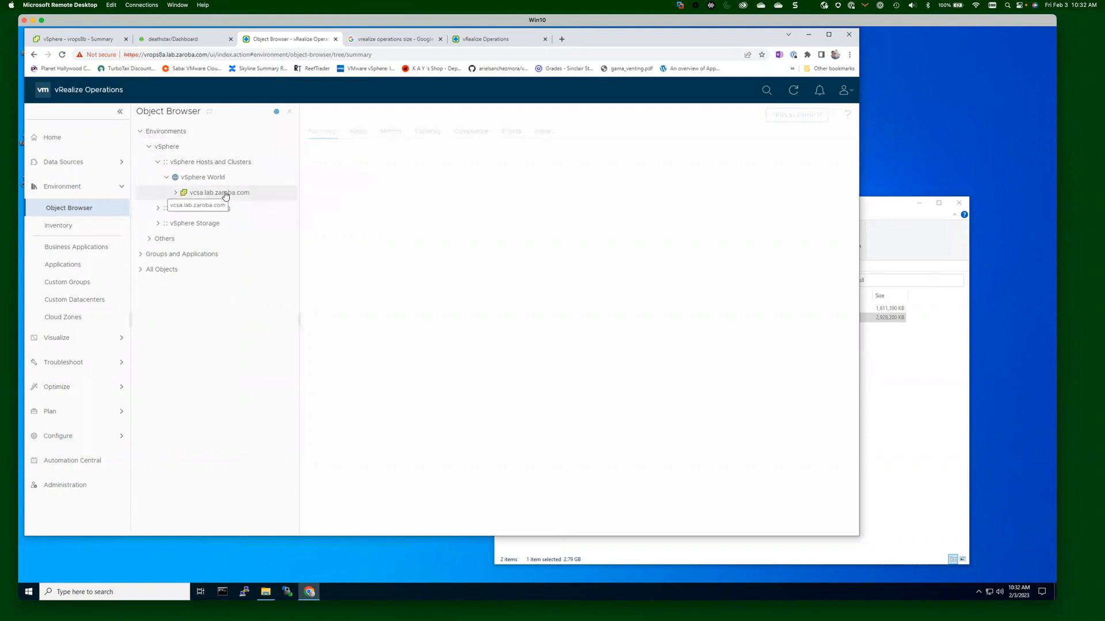
click(175, 192)
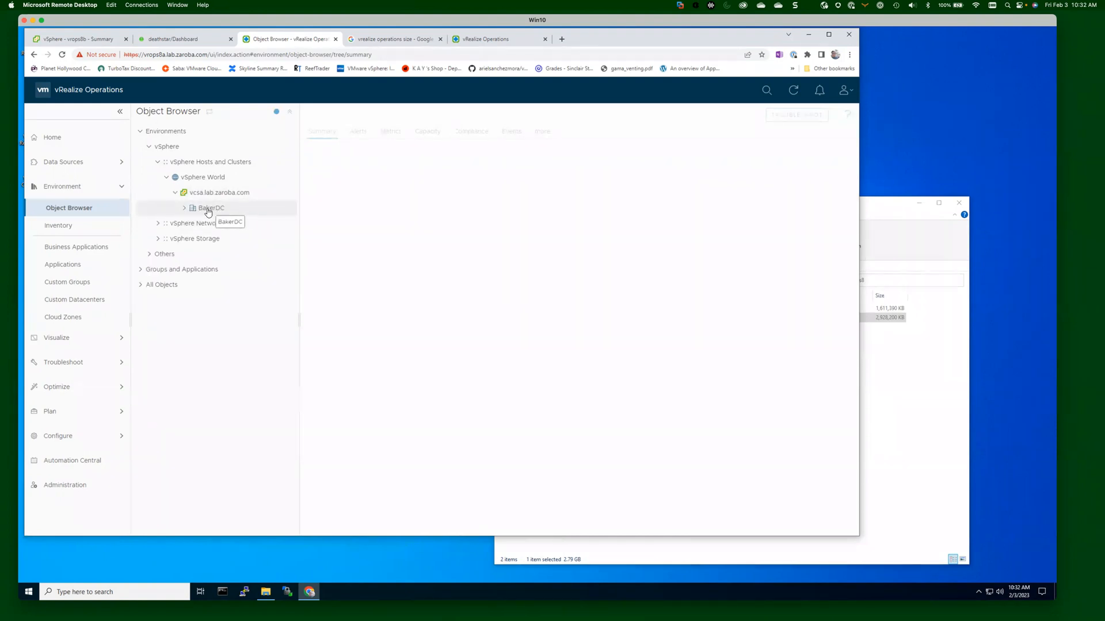
click(184, 208)
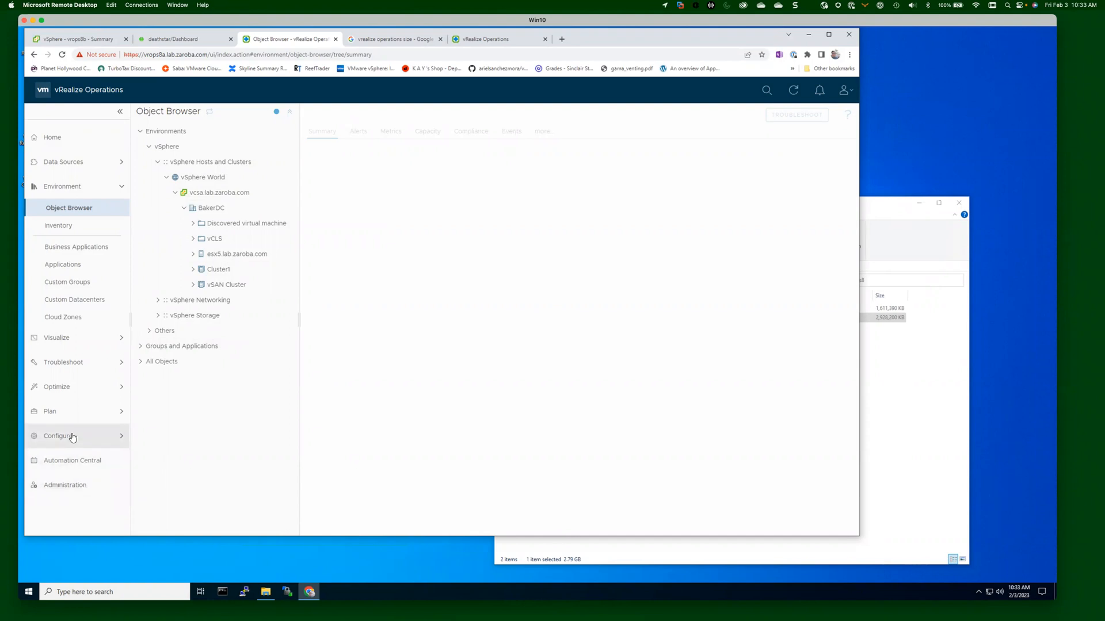
click(74, 437)
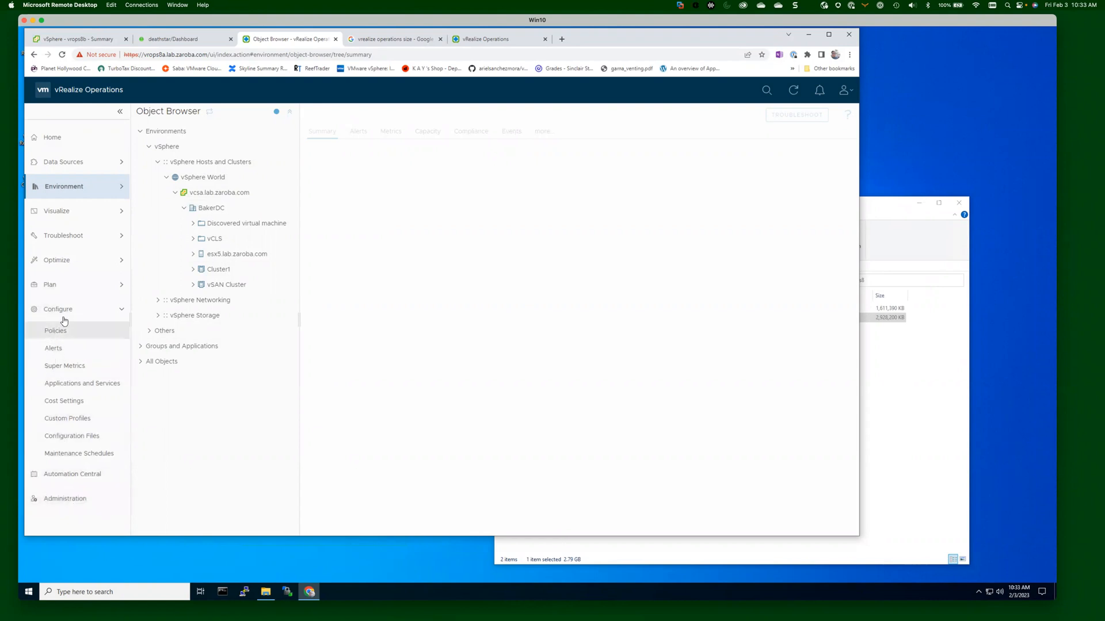
Start adding a new source from Administration > Authentication Sources.
click(72, 501)
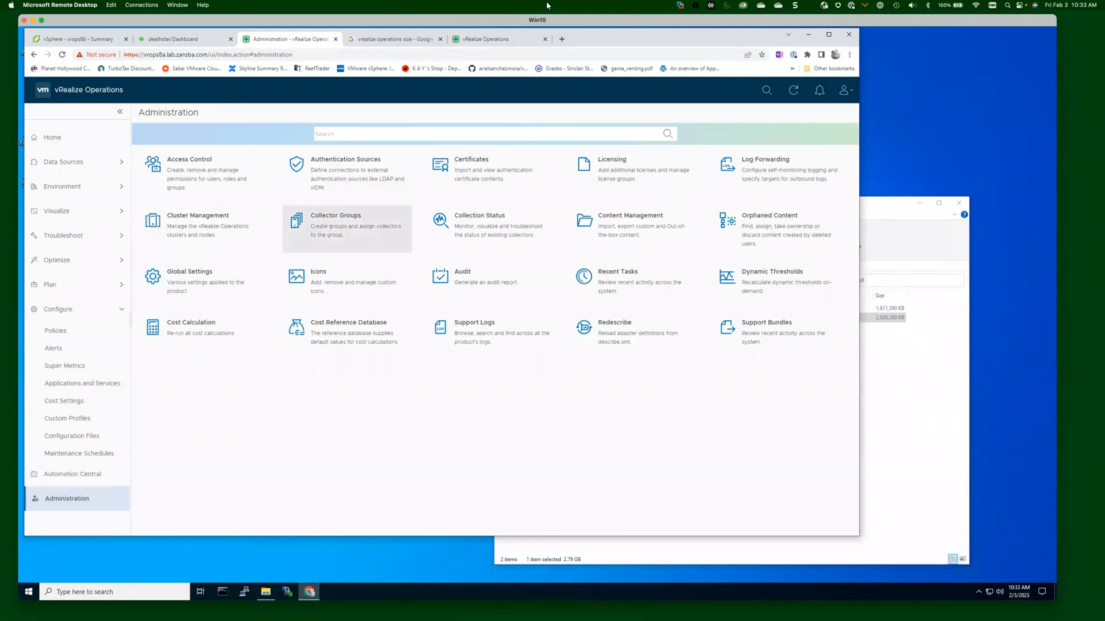
click(339, 172)
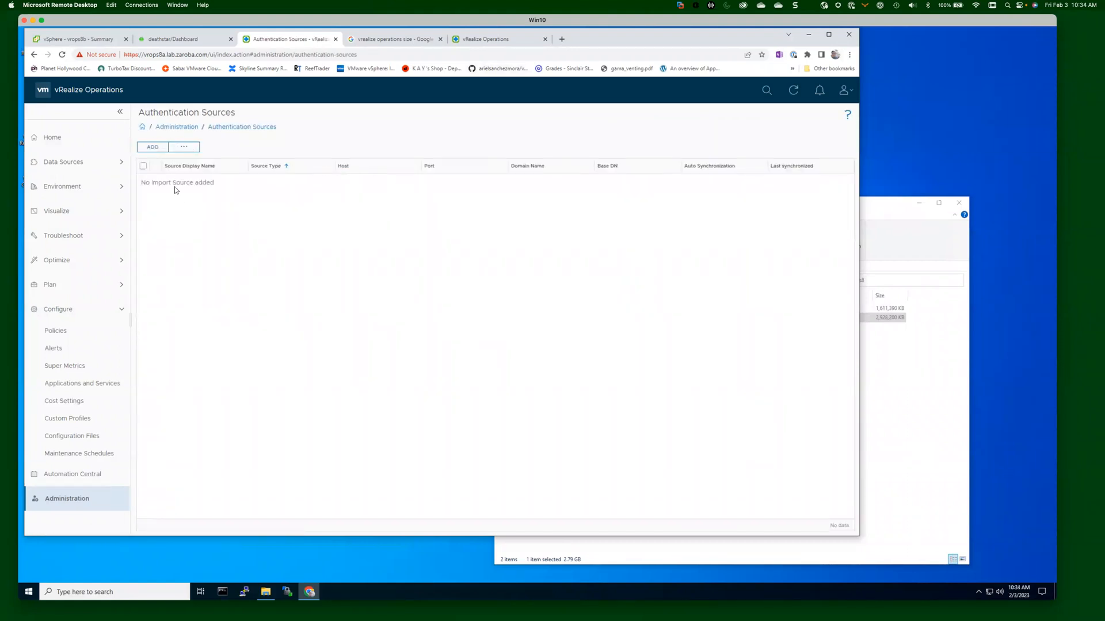
click(152, 147)
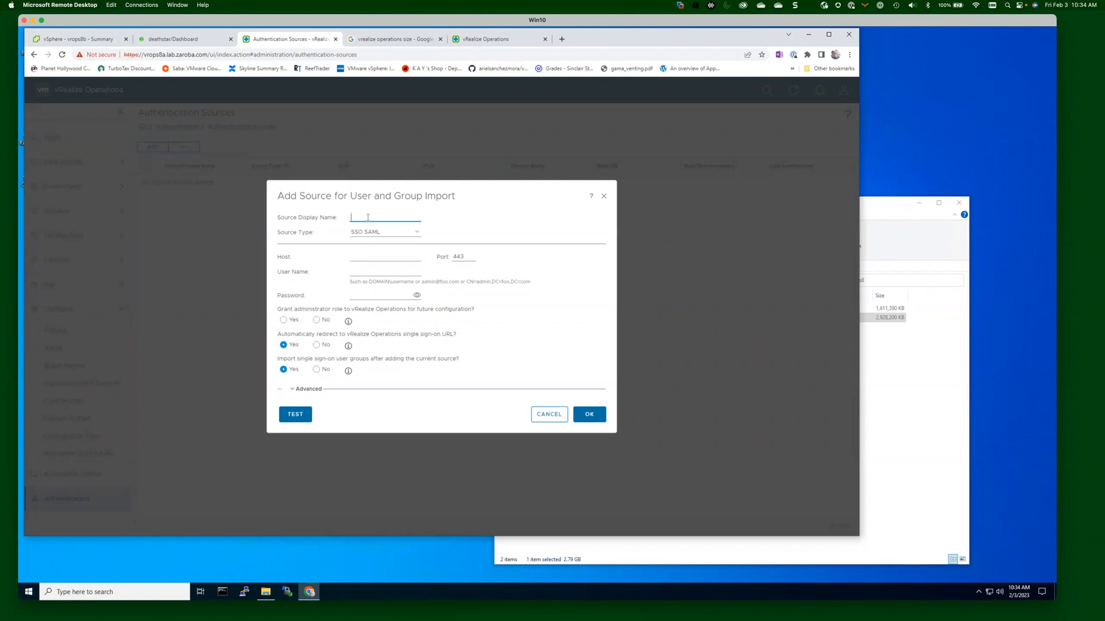
Name the source 'Active Directory - zaroba' and set its source type to Active Directory.
text(Active Diredctory)
key(BackSpace)
key(BackSpace)
key(BackSpace)
key(BackSpace)
key(BackSpace)
key(BackSpace)
text(ectory = Baker)
key(BackSpace)
key(BackSpace)
key(BackSpace)
text(zaroba)
click(417, 234)
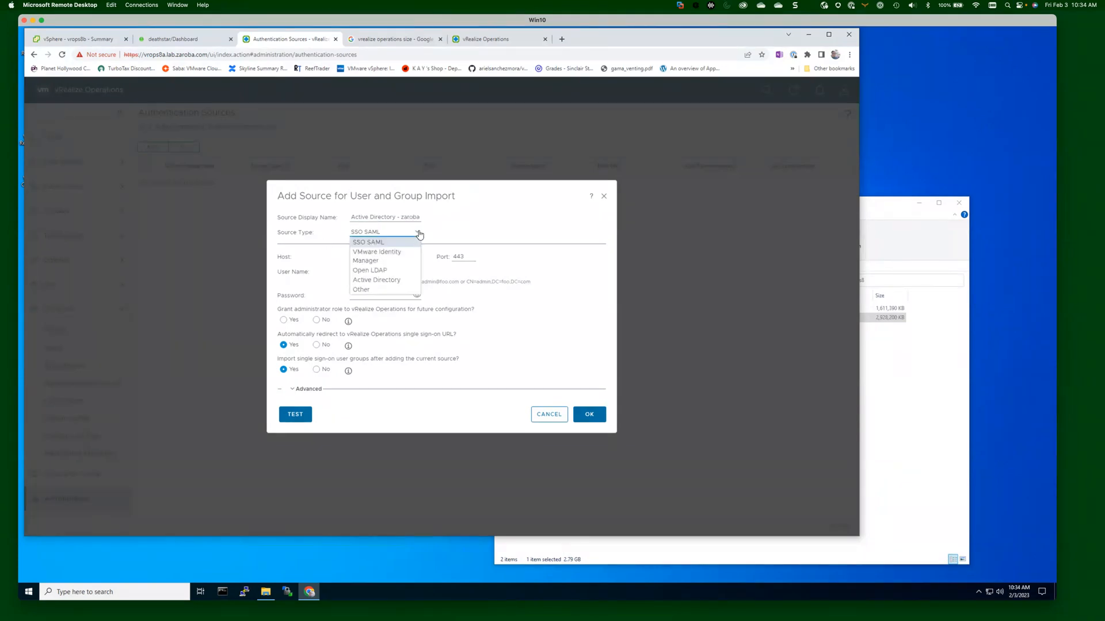
click(393, 282)
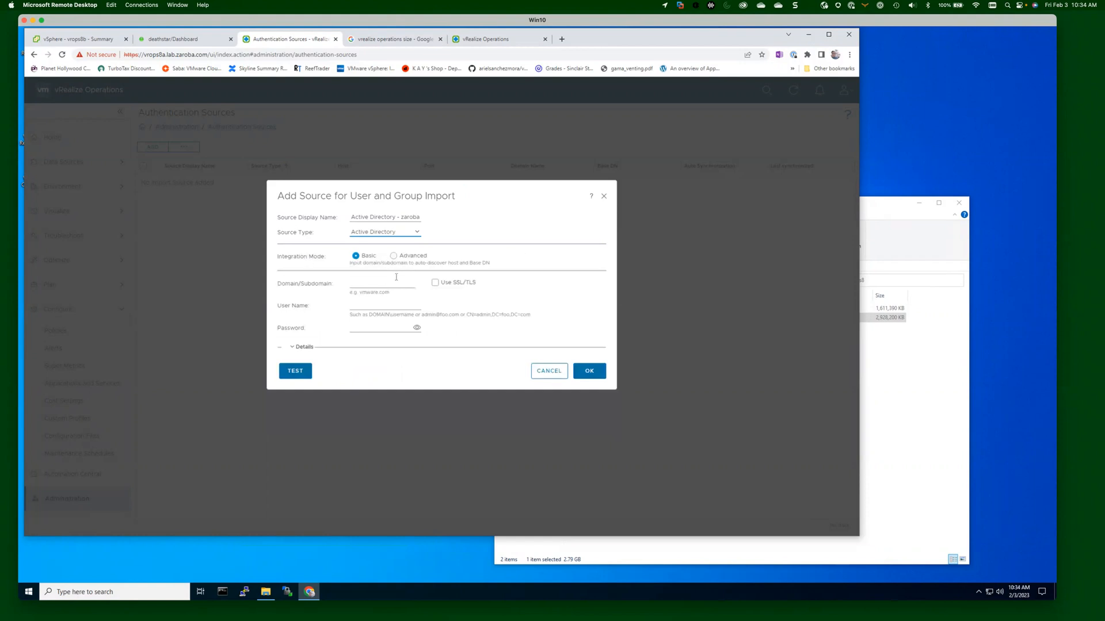
Enter domain zaroba.com with the administrator user and password, test the connection successfully, and save.
click(366, 283)
text(zaroba.com)
click(375, 304)
text(administrator)
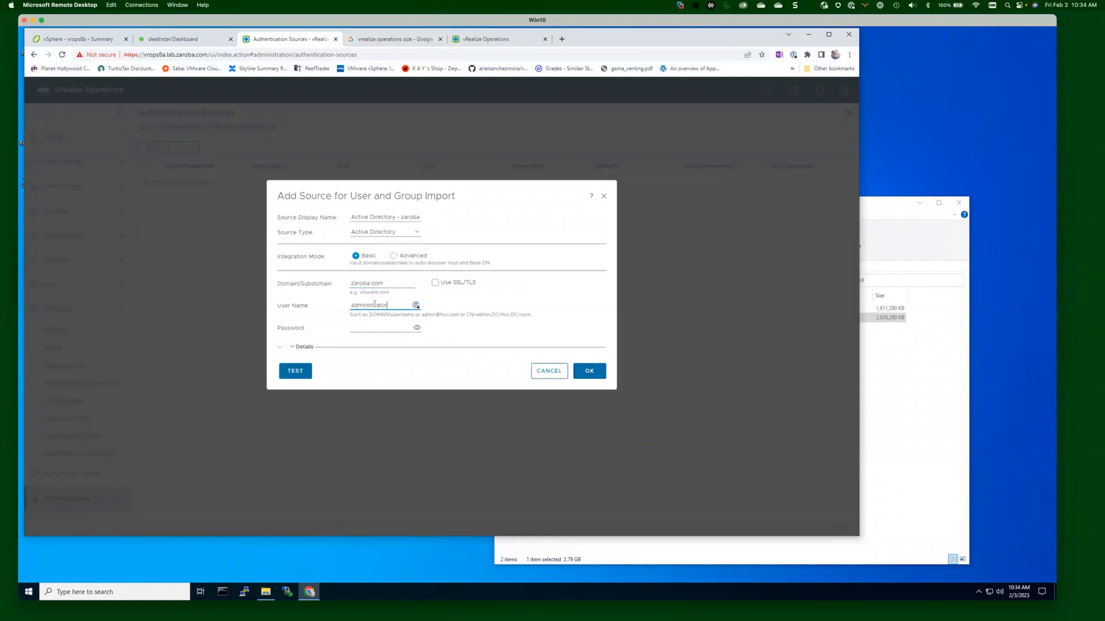
text(zaroba\)
click(375, 329)
text(********)
click(297, 376)
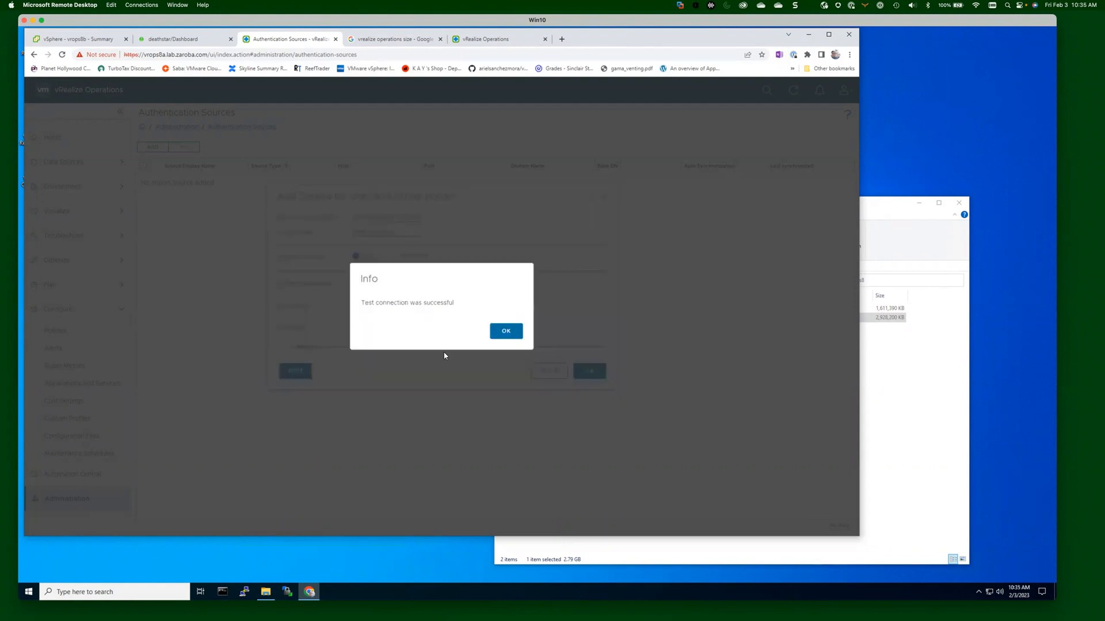
click(512, 334)
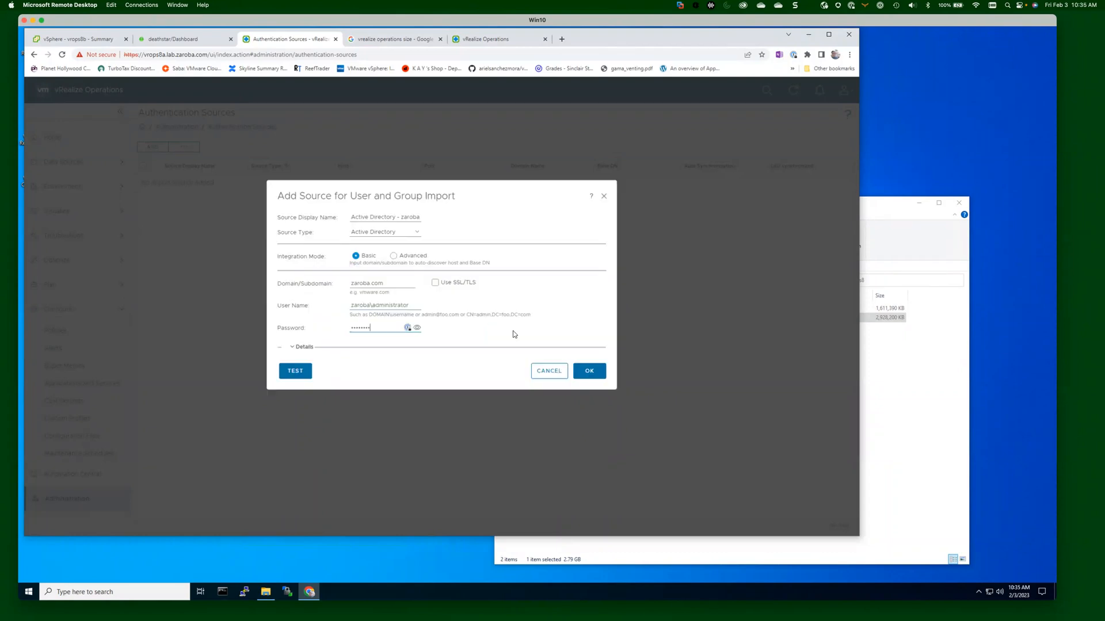
click(596, 375)
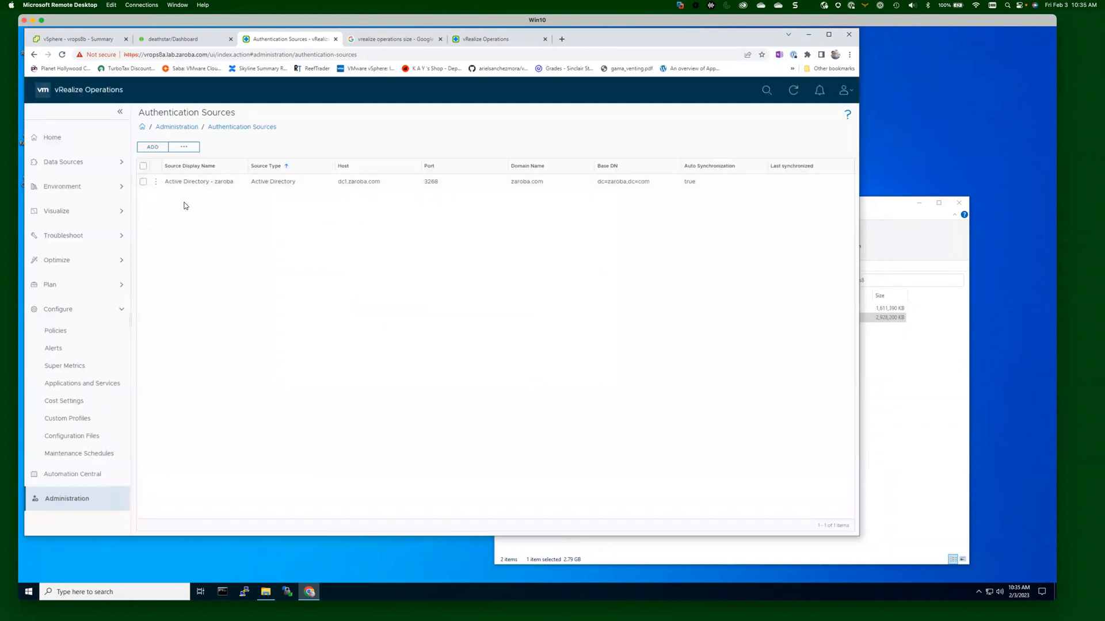
Go to Access Control's User Groups list, holding only Everyone, and open its more-actions menu.
click(185, 128)
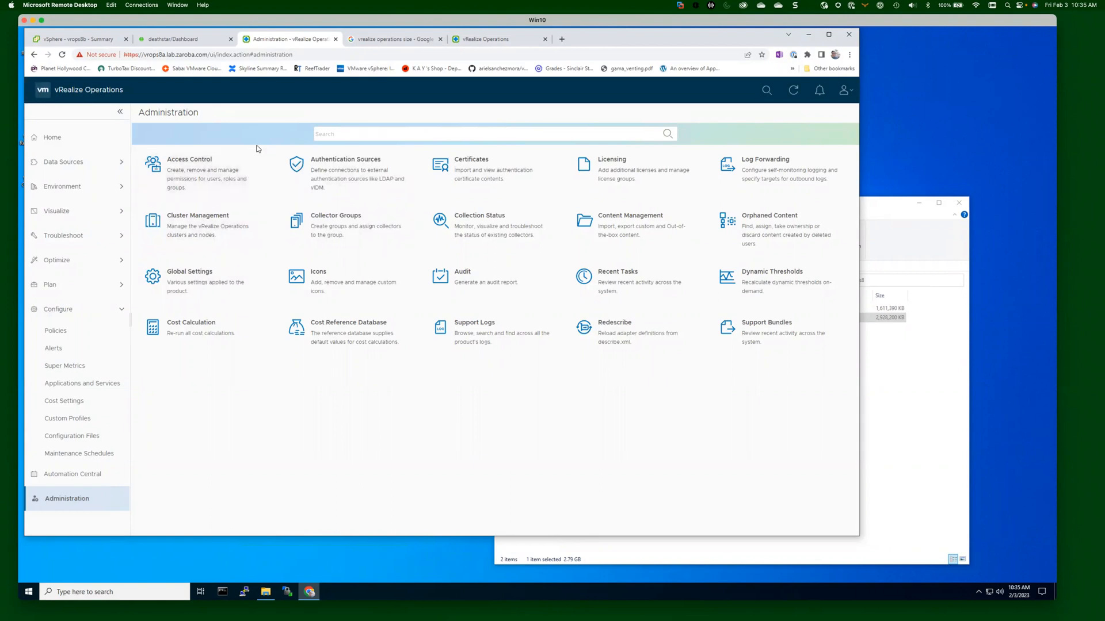
click(197, 173)
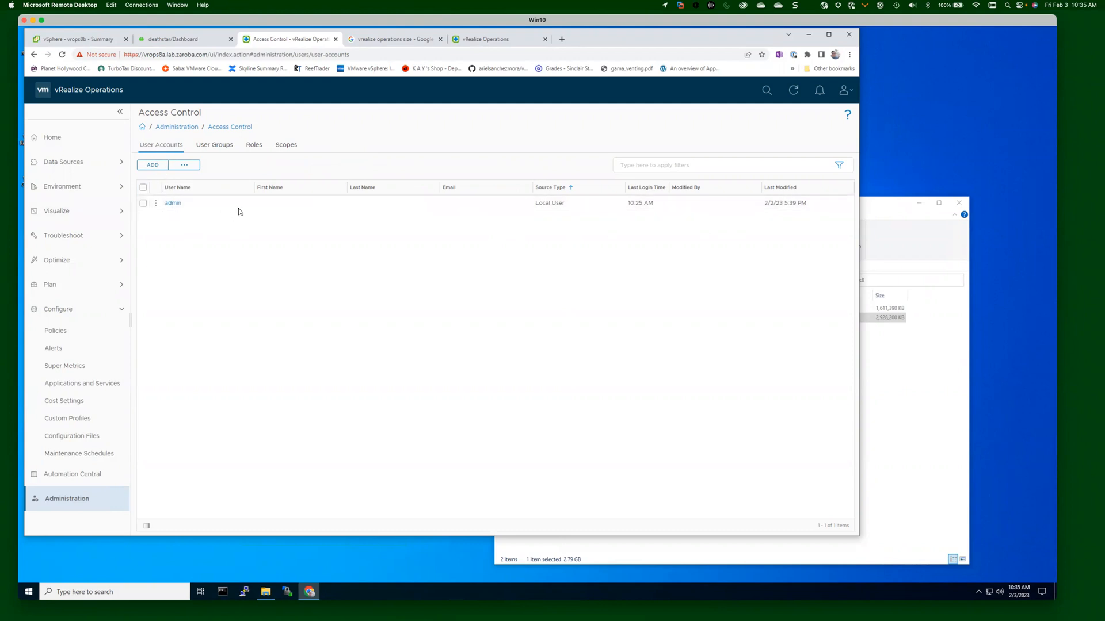
click(218, 149)
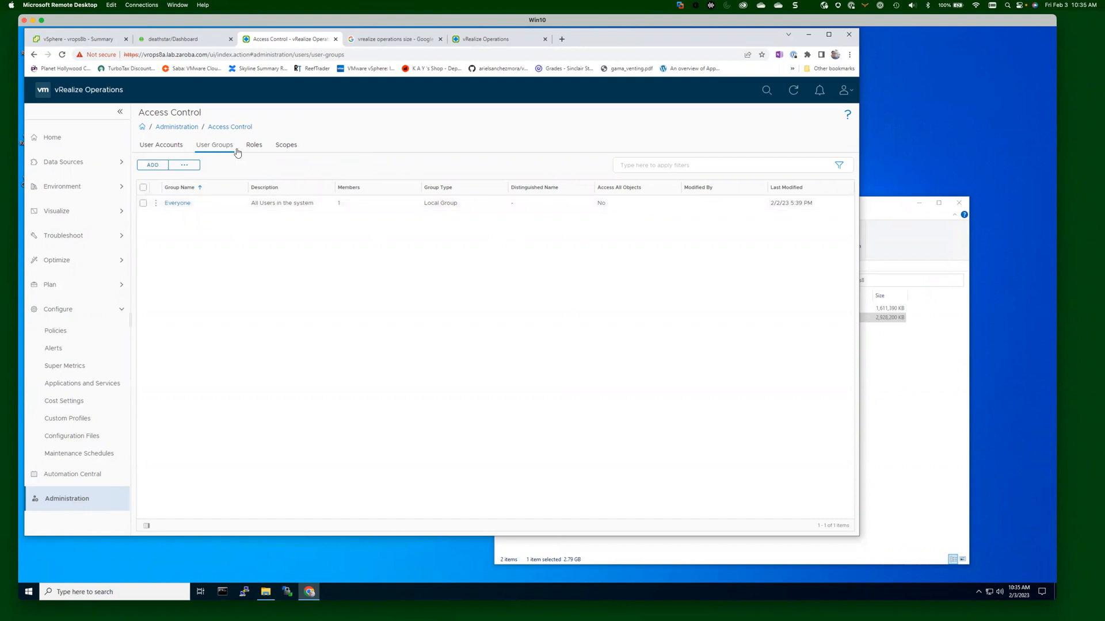
click(186, 170)
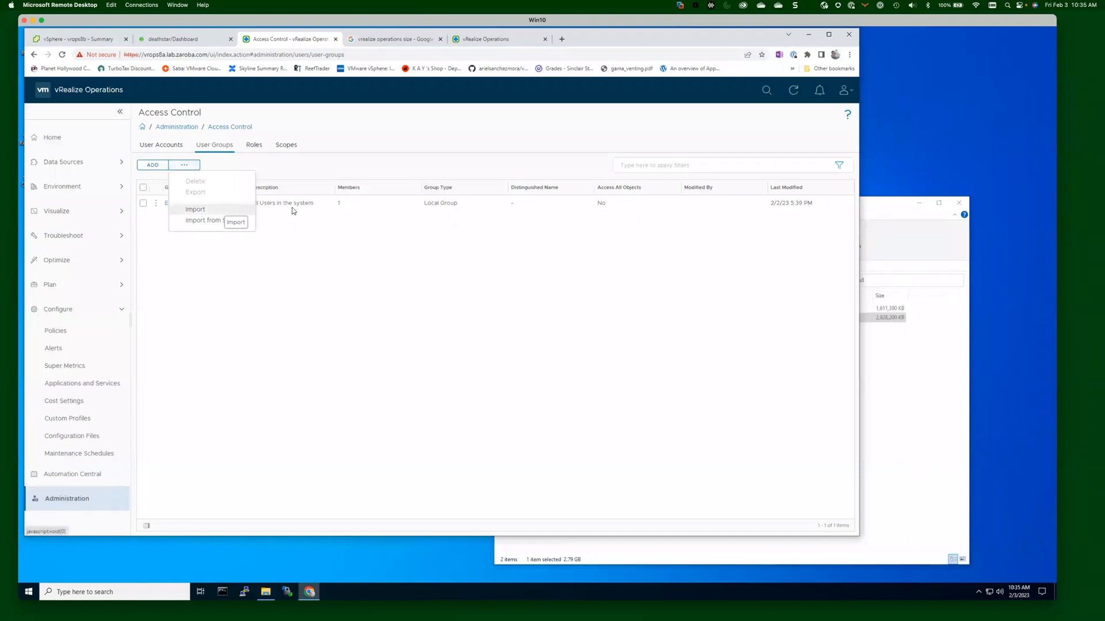
Import vROps Admins from Active Directory - zaroba by searching 'vrops', then confirm the warning.
click(220, 222)
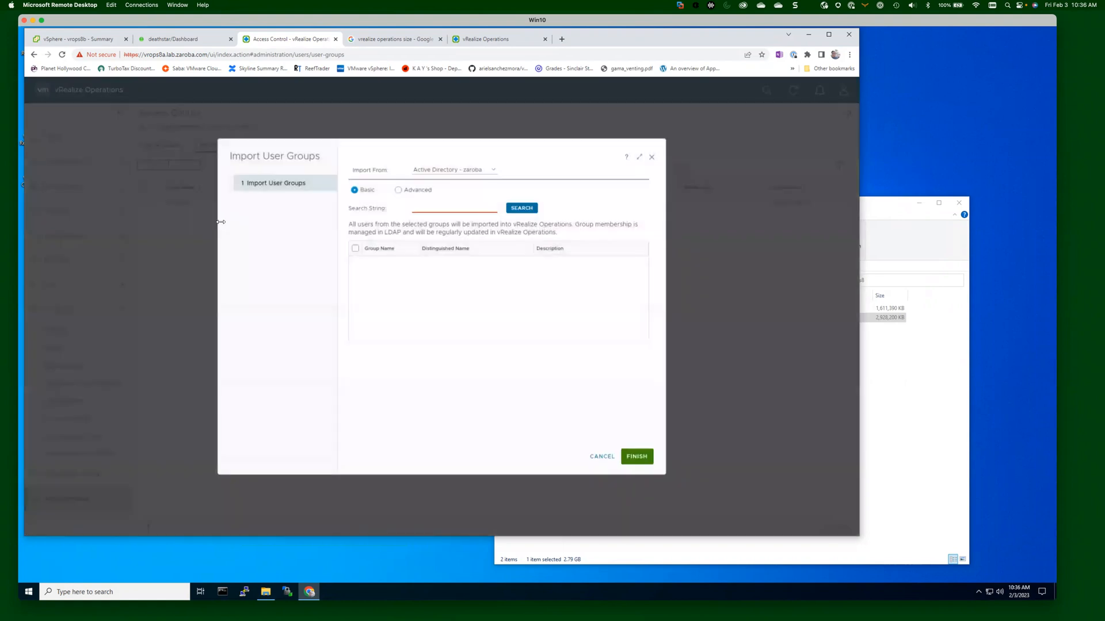
click(493, 169)
click(451, 181)
click(480, 206)
text(vrops)
click(524, 209)
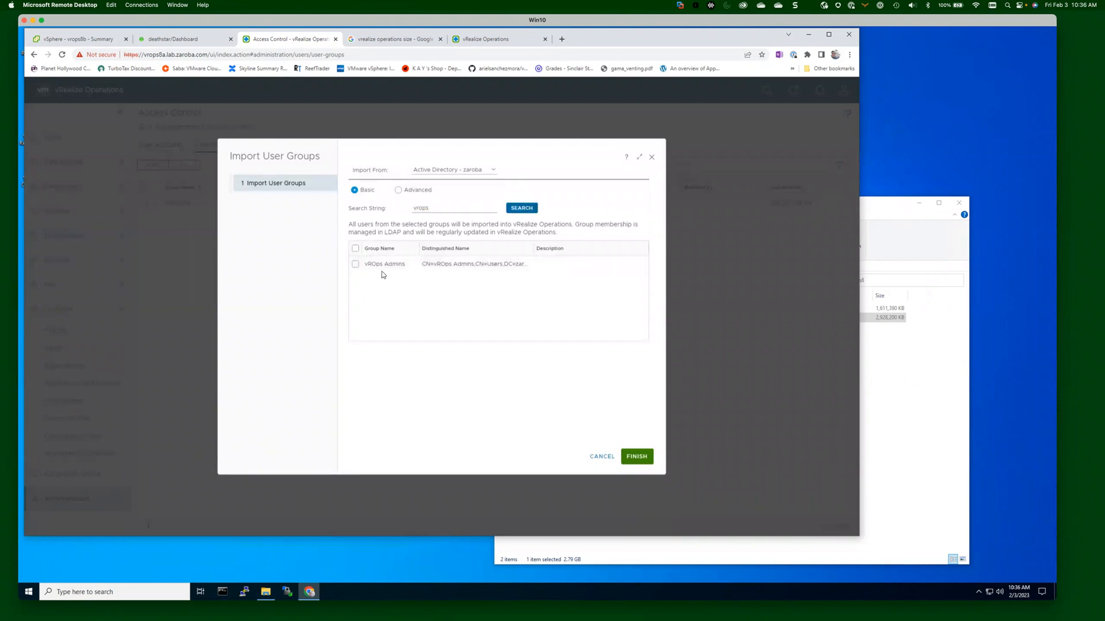
click(355, 265)
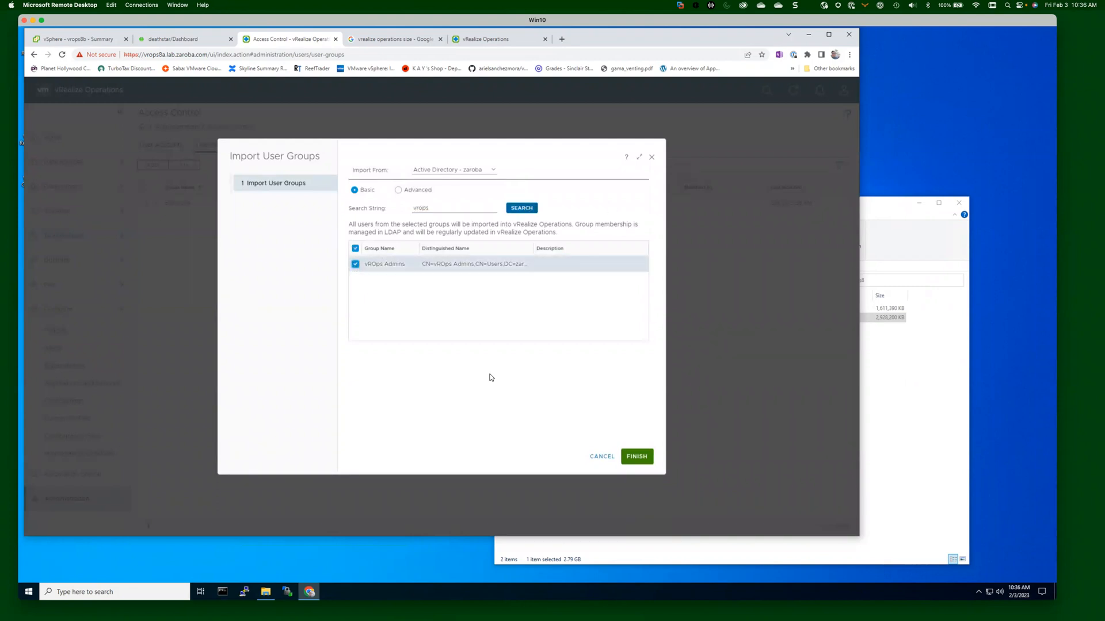
click(637, 456)
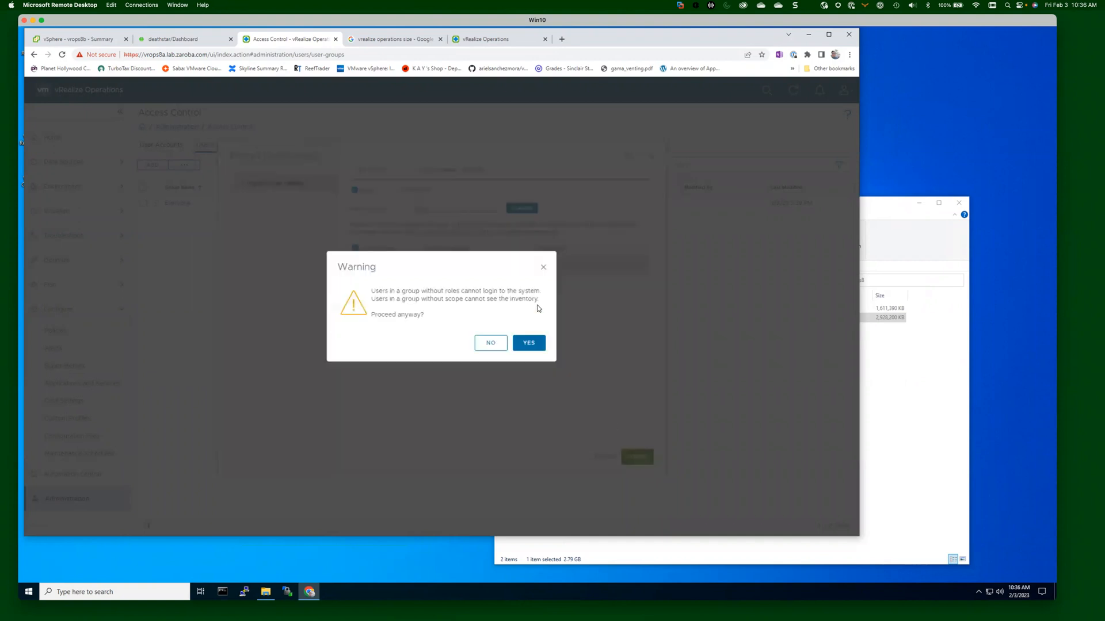
click(537, 343)
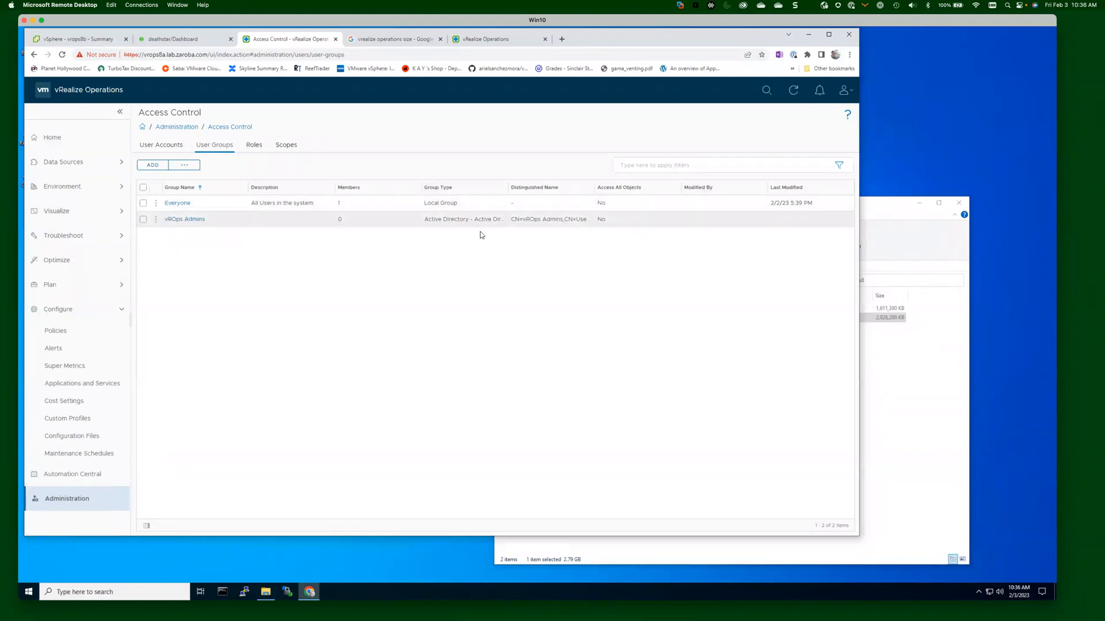
Edit vROps Admins to have the Administrator role scoped to All Objects, and save.
click(156, 221)
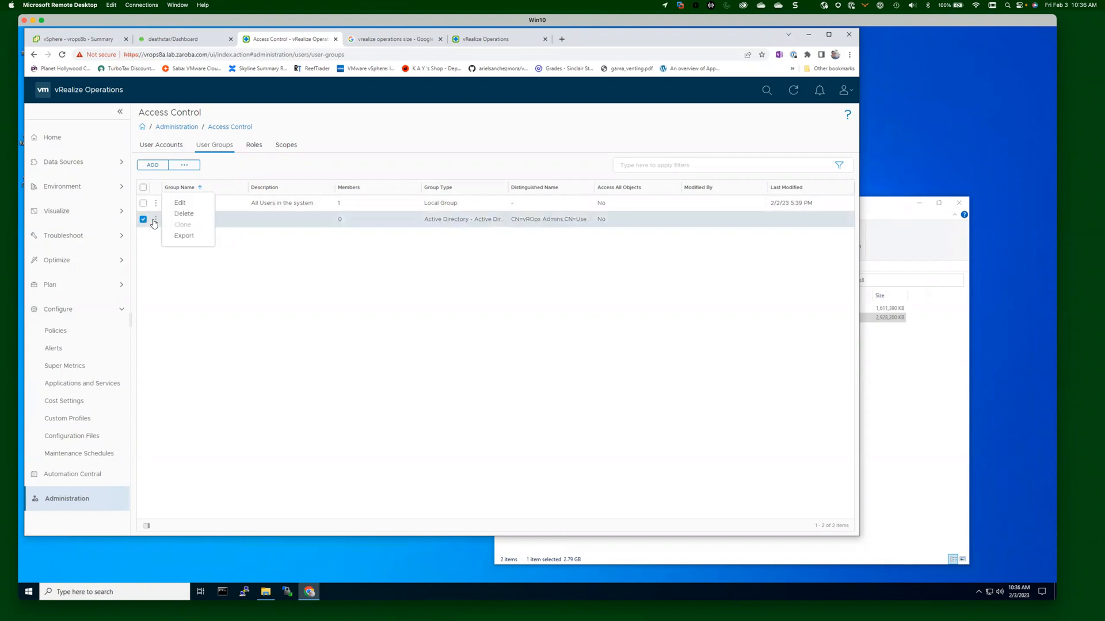
click(180, 205)
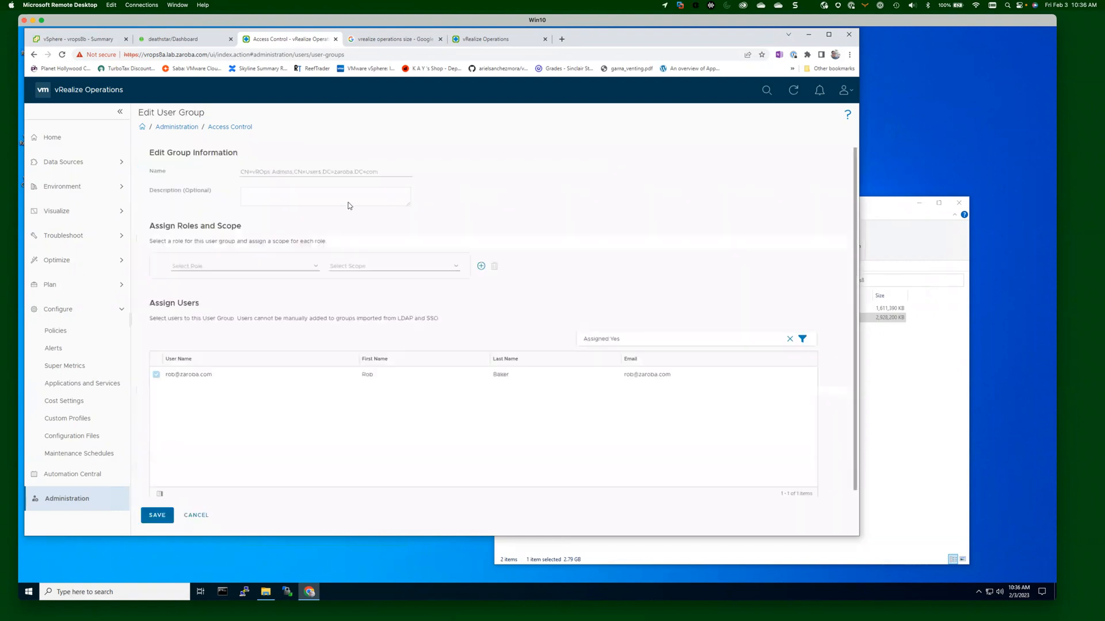
click(313, 267)
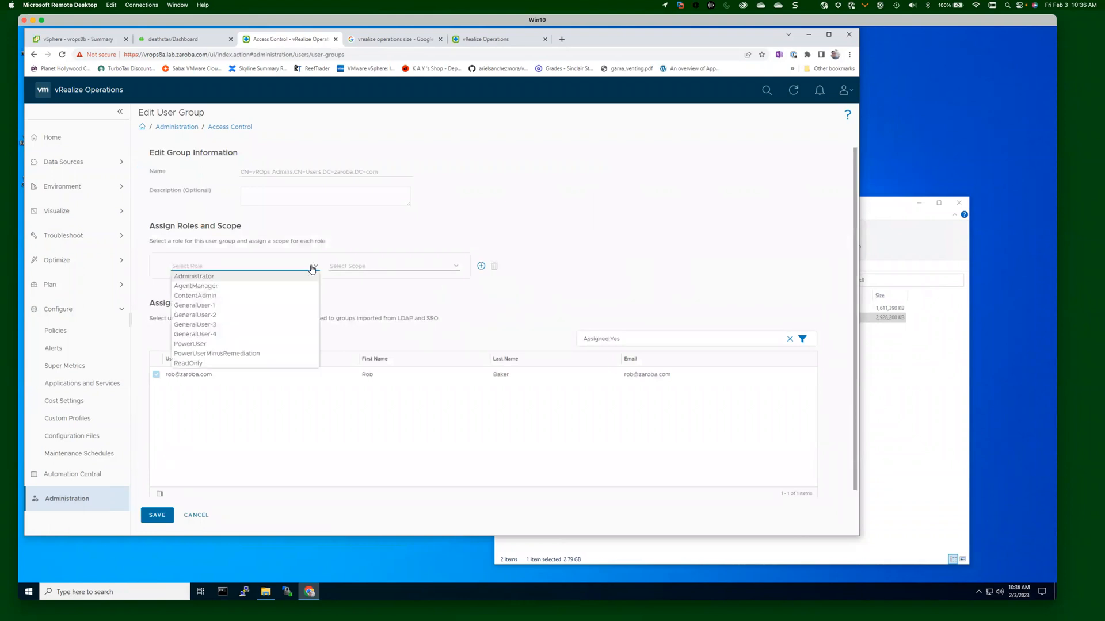
click(238, 277)
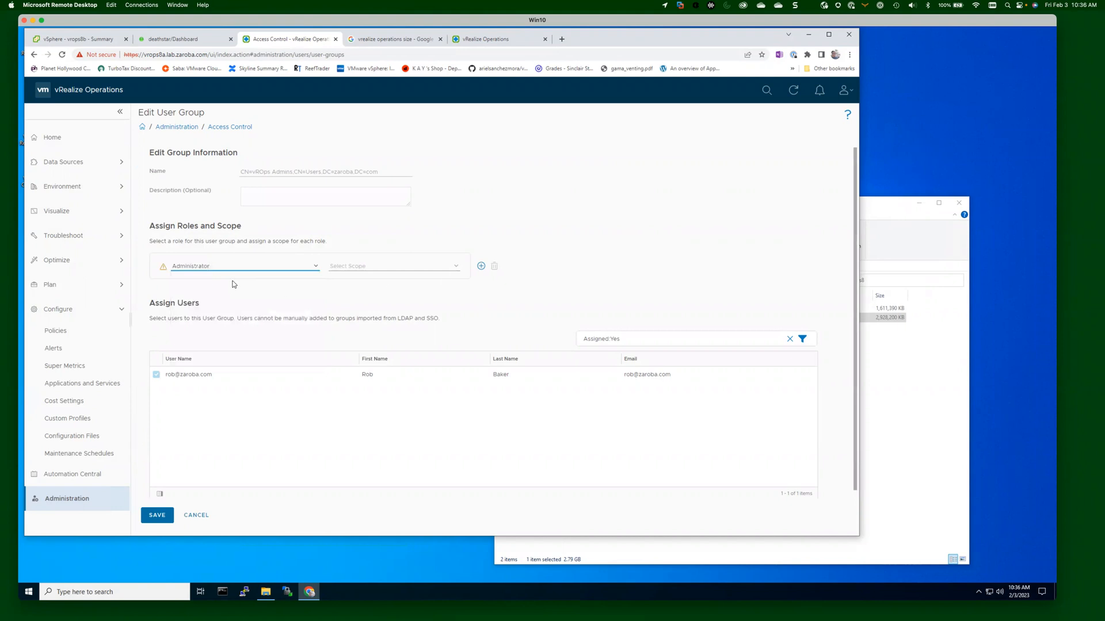
click(455, 268)
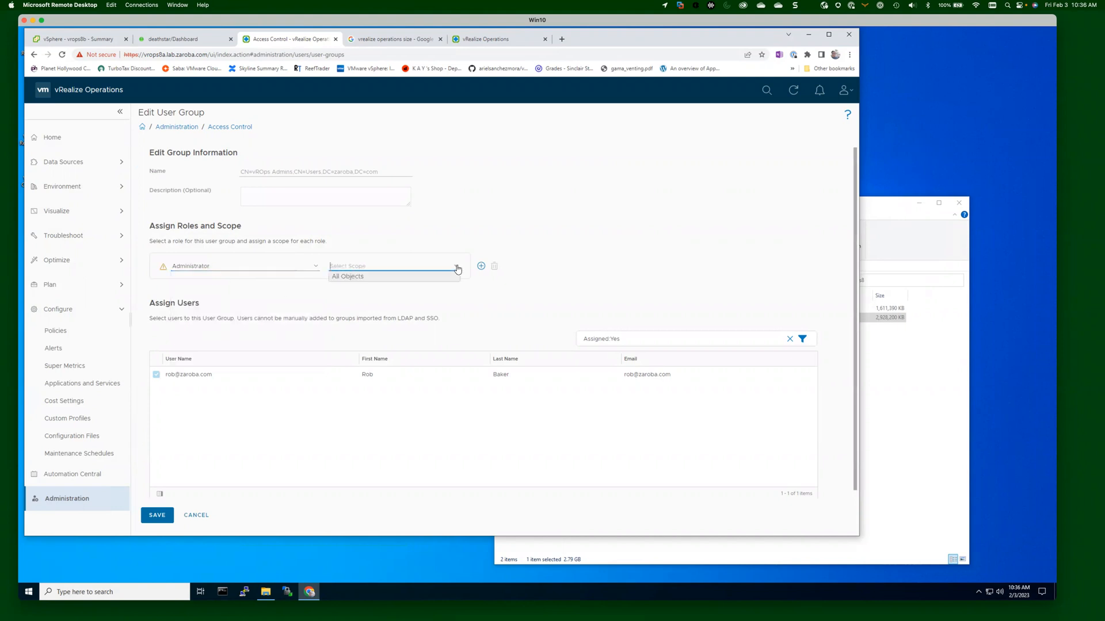
click(361, 277)
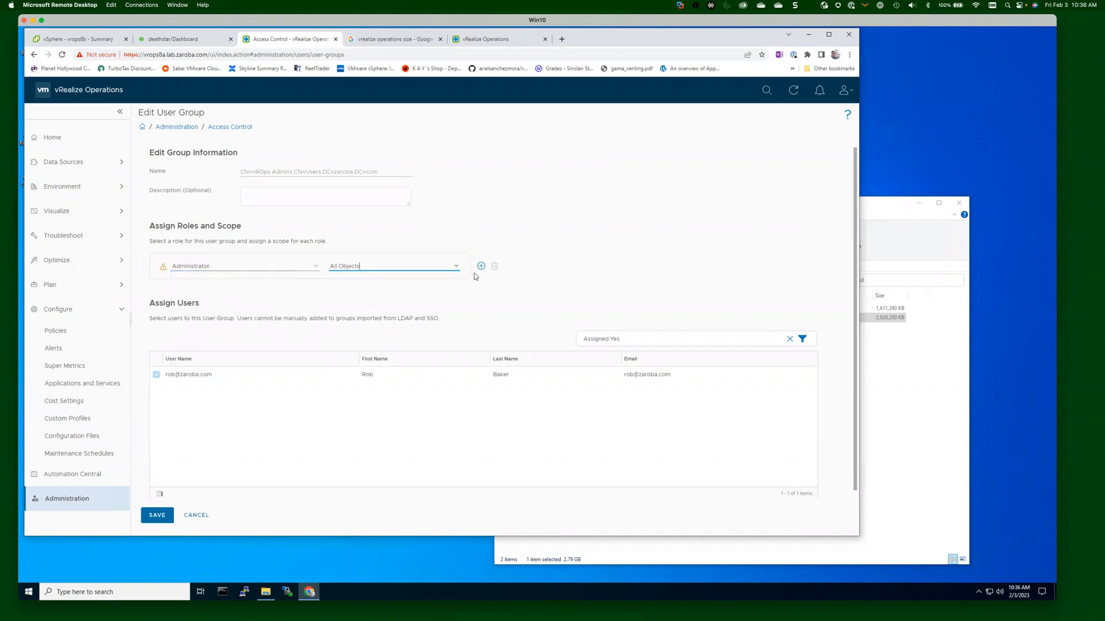
click(481, 266)
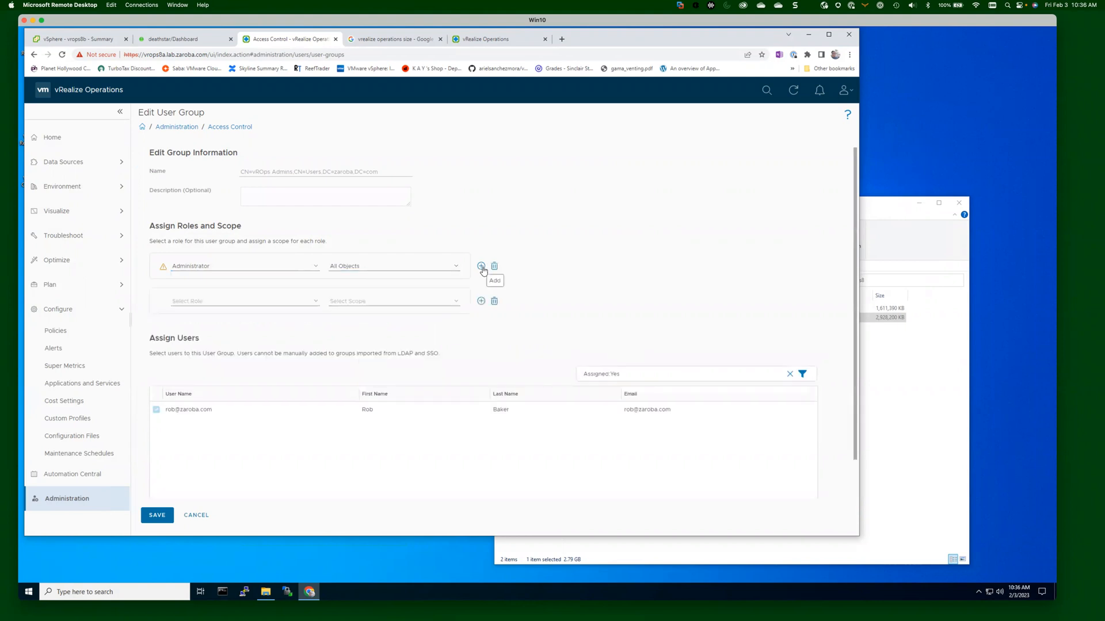
click(494, 301)
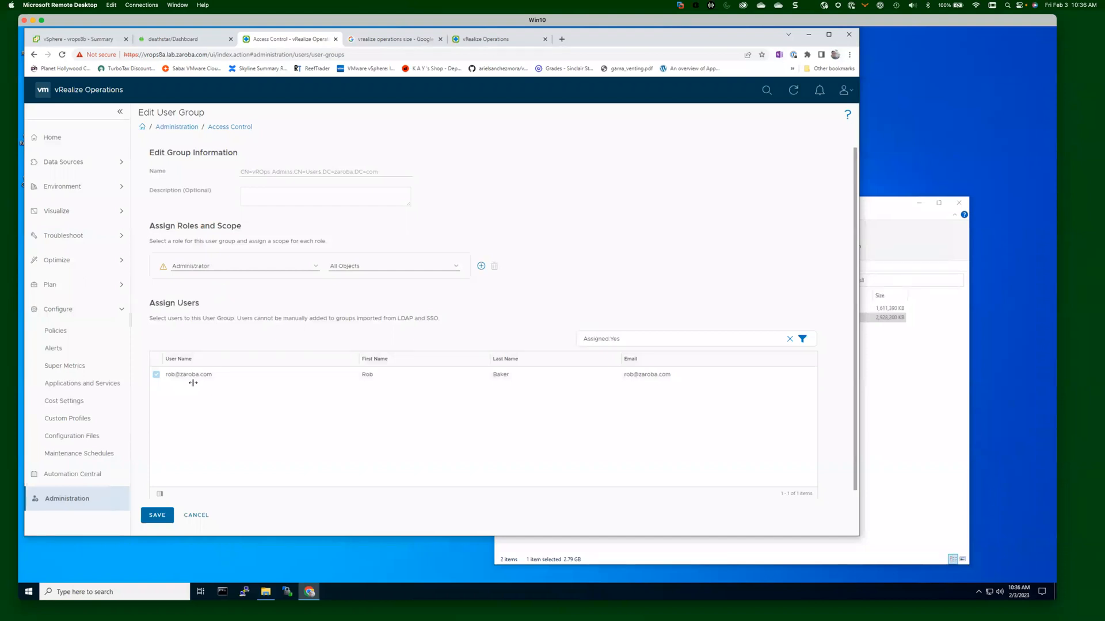
click(168, 512)
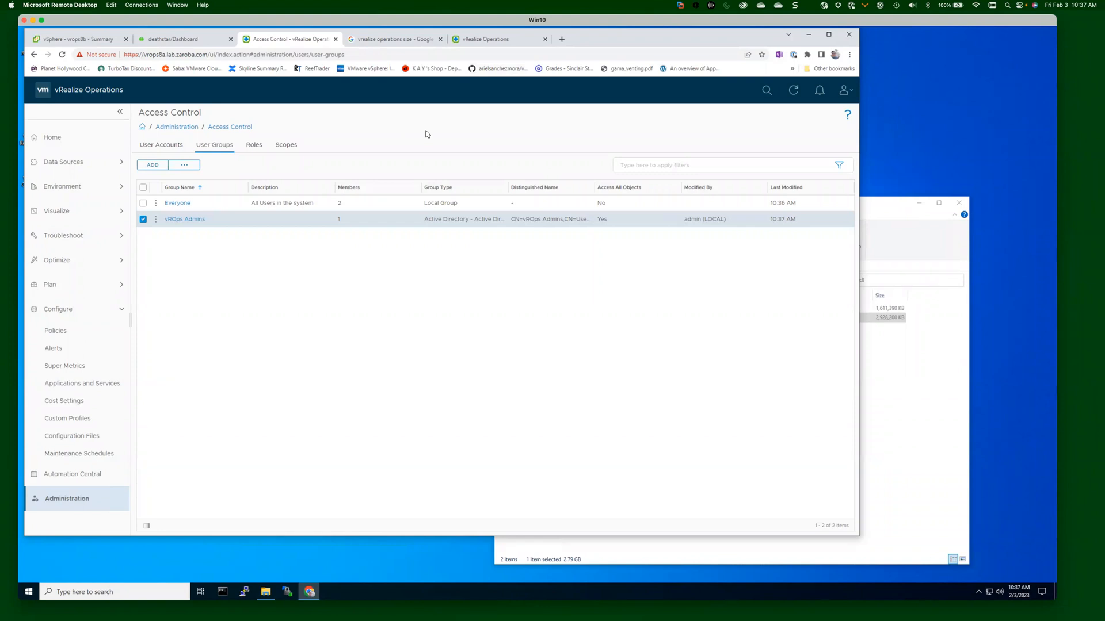
View the Cost Calculation status tile, then go back to the Administration overview.
click(184, 128)
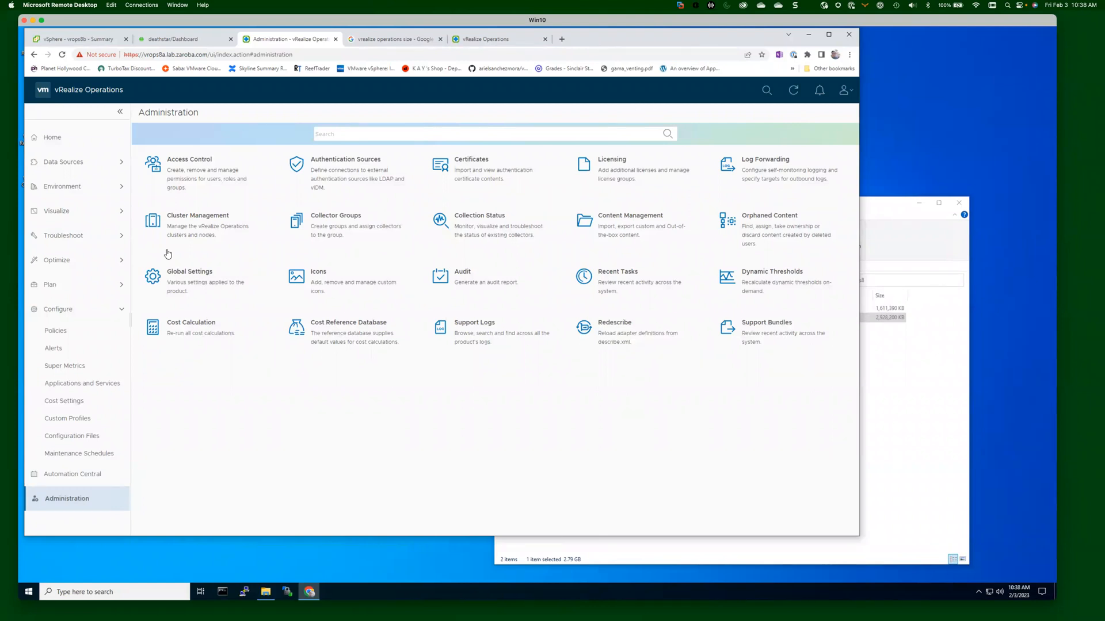
click(180, 329)
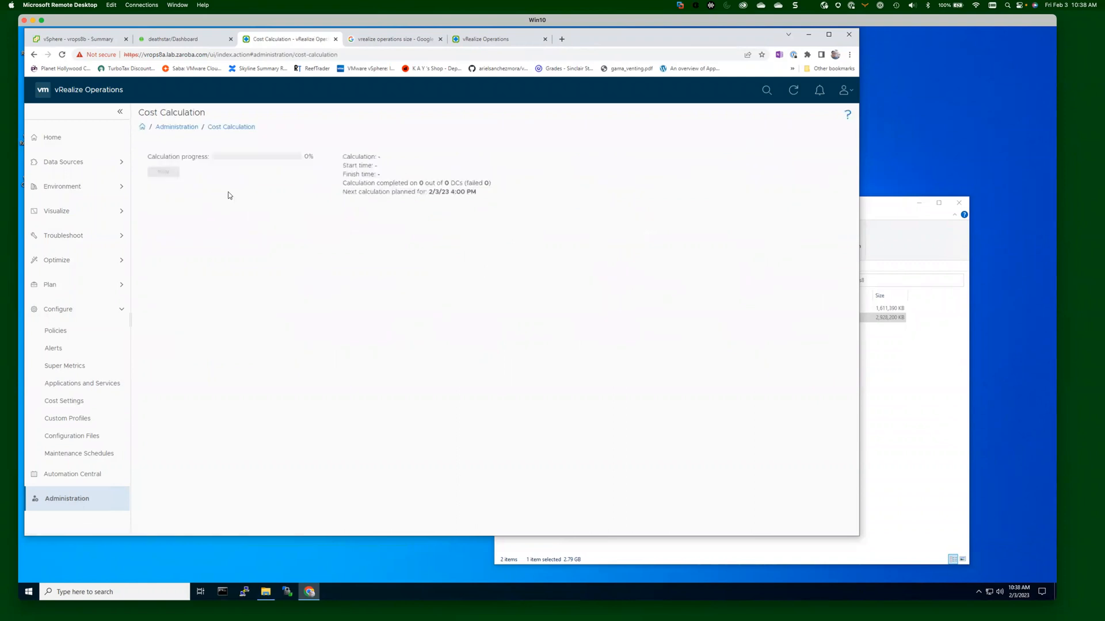
click(78, 499)
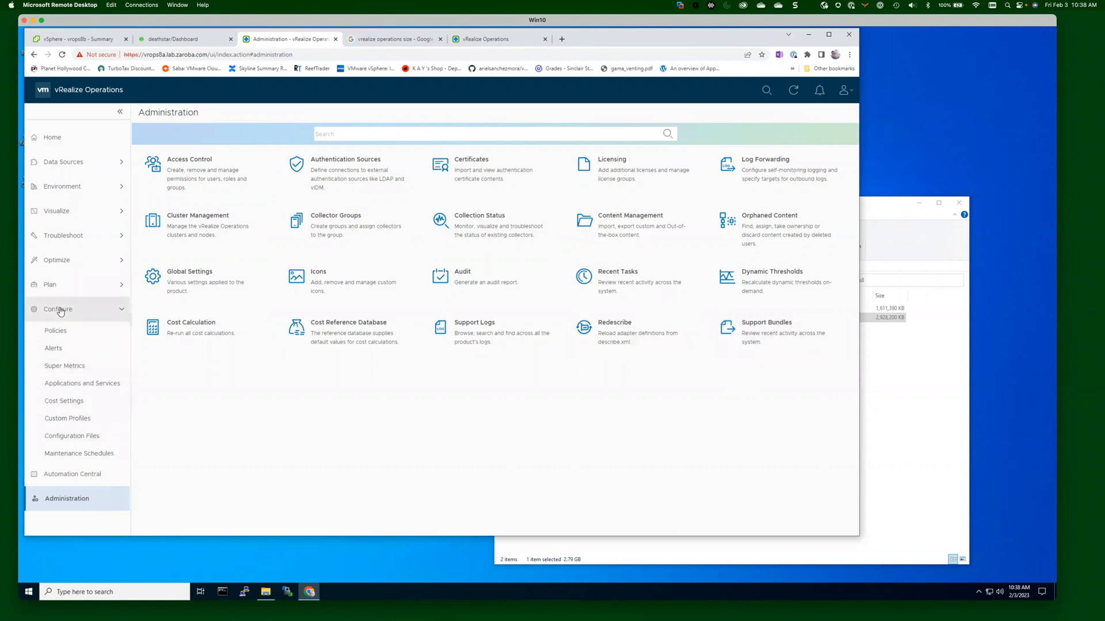
Review Cost Settings' datacenter list and Cluster Cost, Cloud Providers and Pricing tabs, then choose Configure Currency.
click(78, 405)
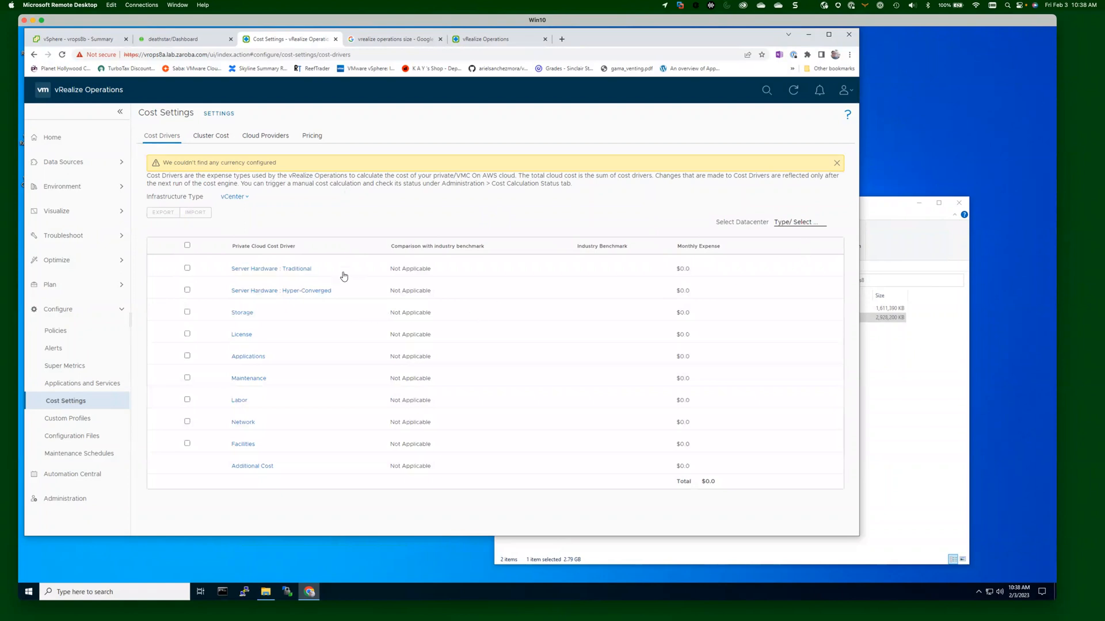
click(805, 224)
click(214, 138)
click(208, 137)
click(271, 138)
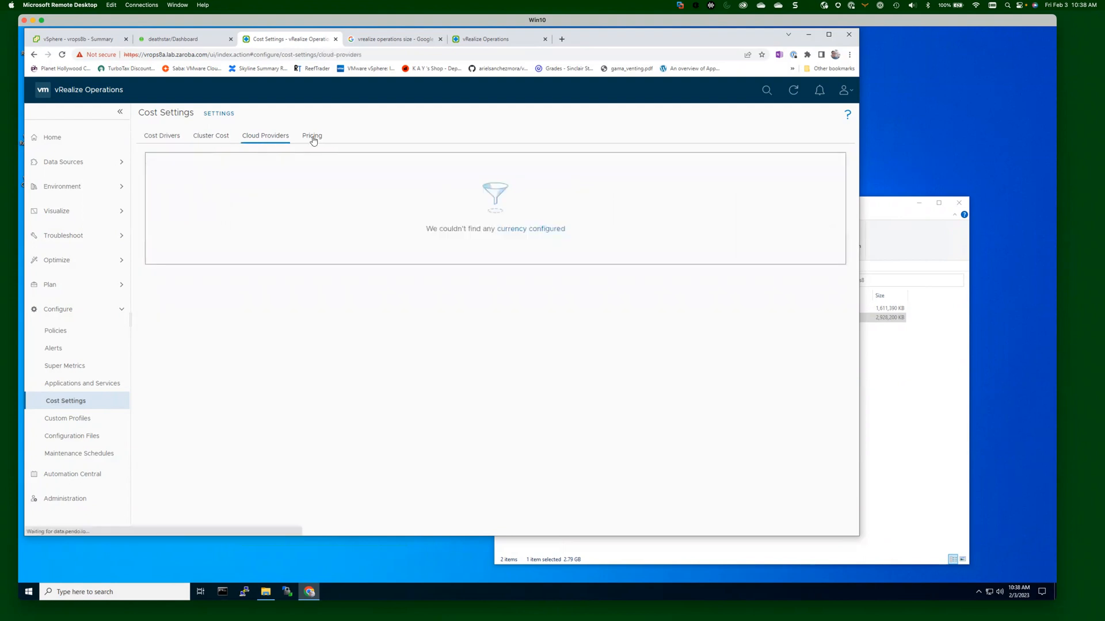
click(313, 139)
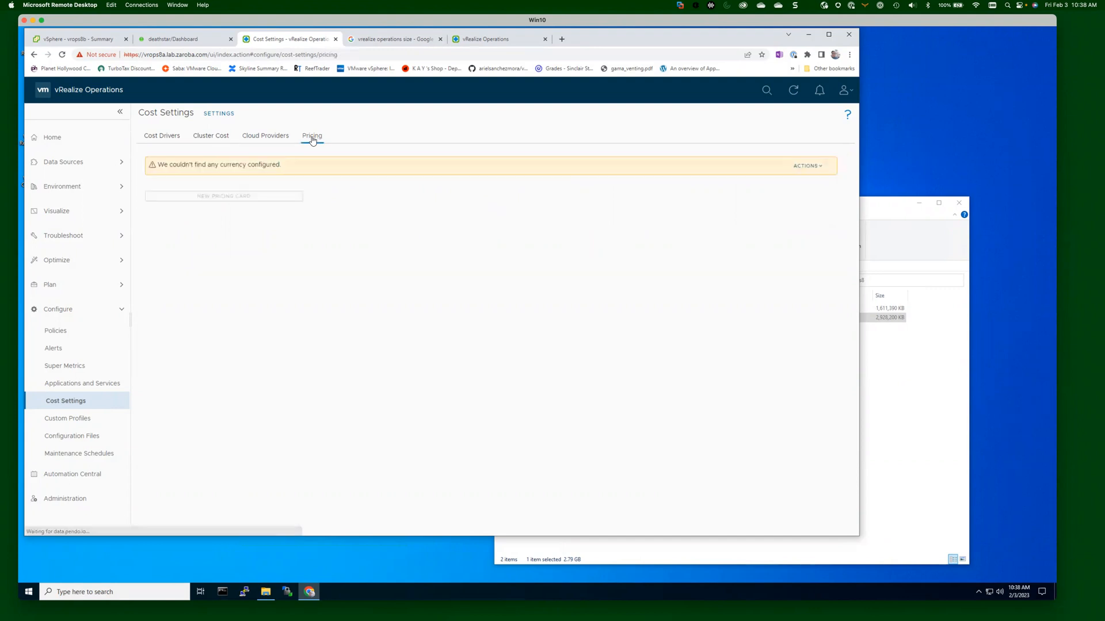
click(811, 167)
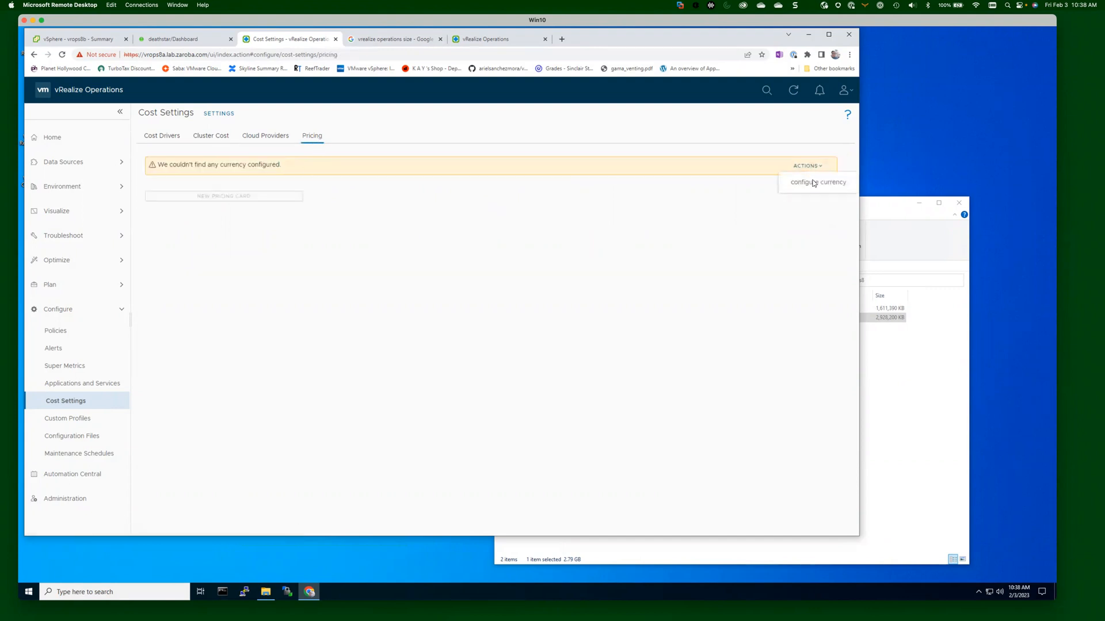
click(813, 182)
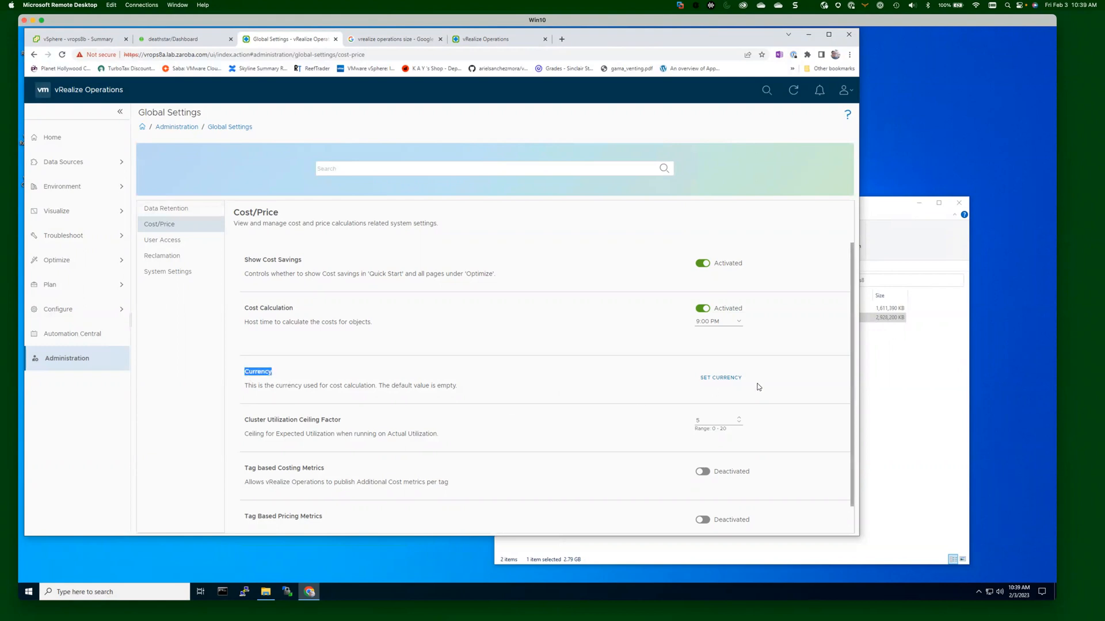
Pick US Dollar after filtering for 'usd', acknowledge it cannot change later, and apply it.
click(735, 380)
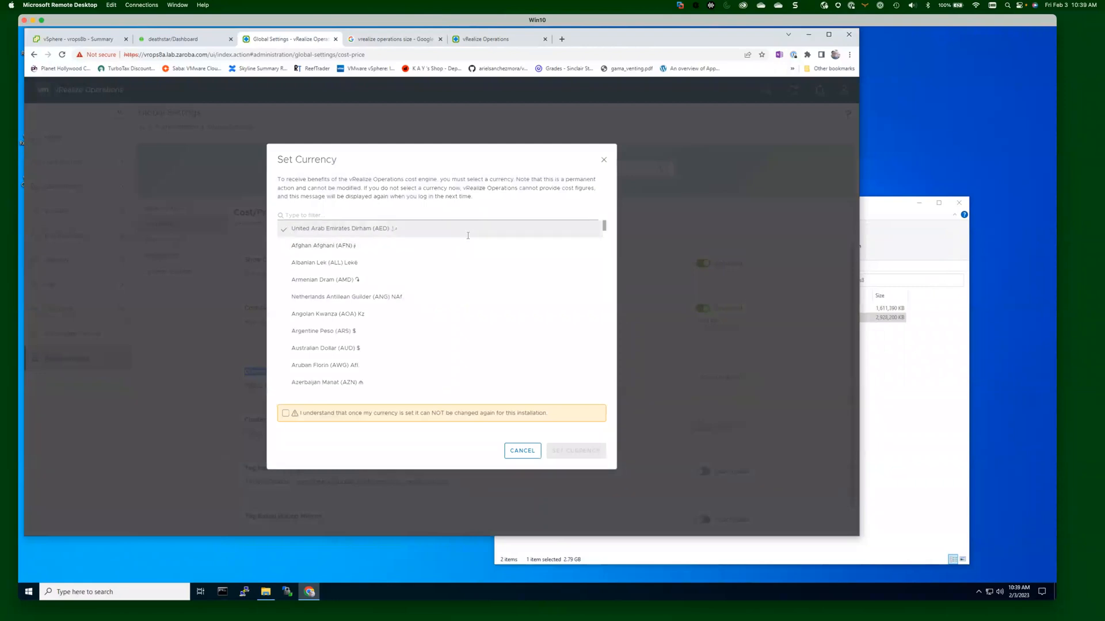
click(387, 211)
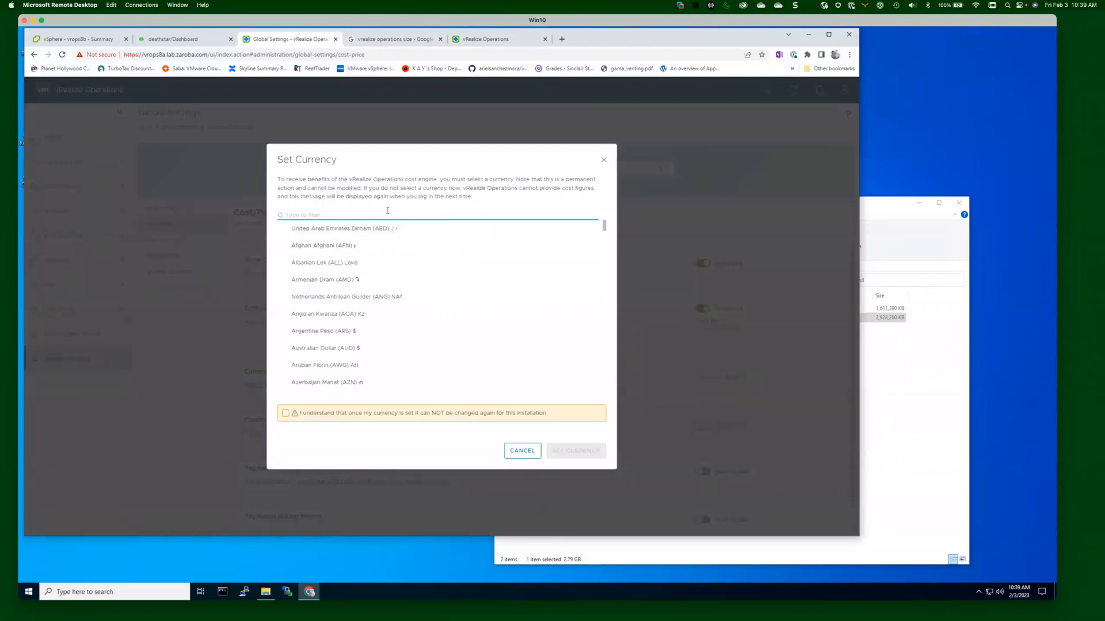
text(usd)
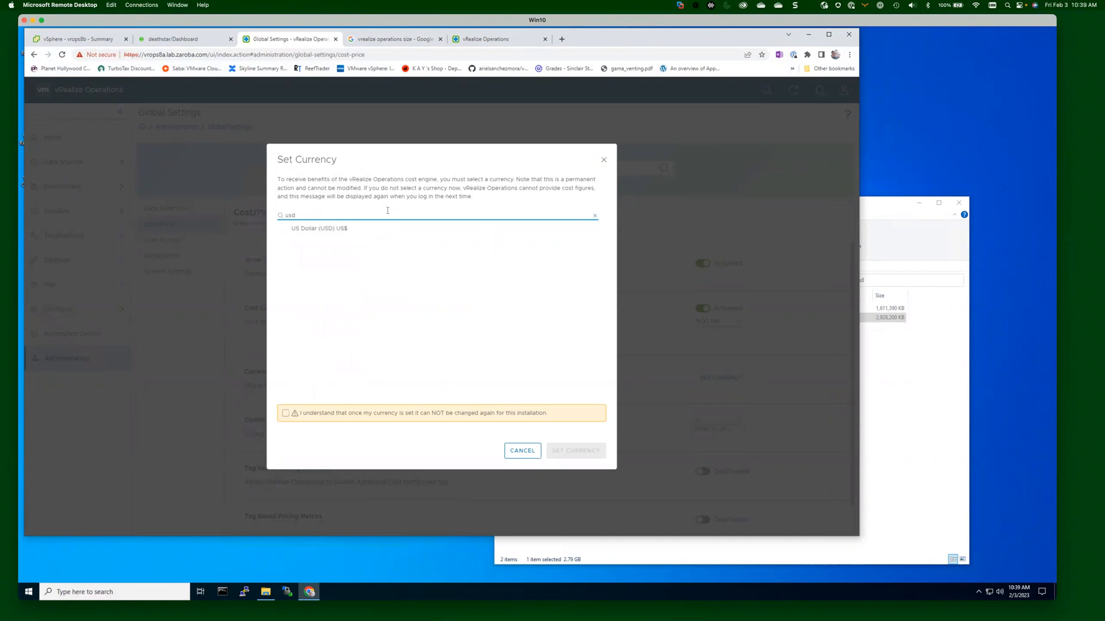
click(320, 229)
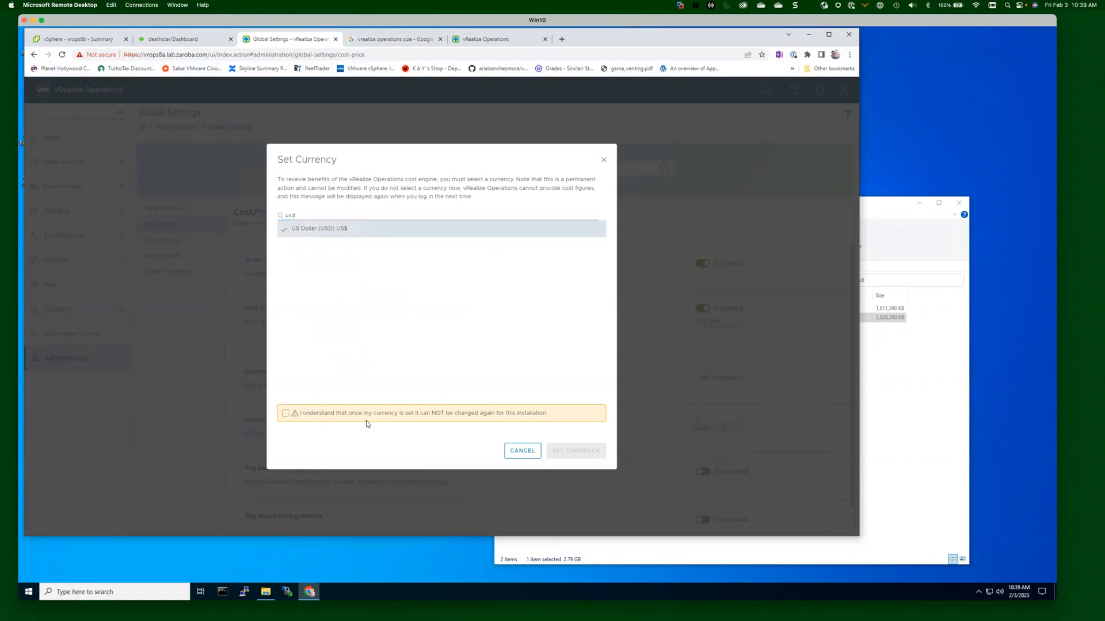
click(286, 414)
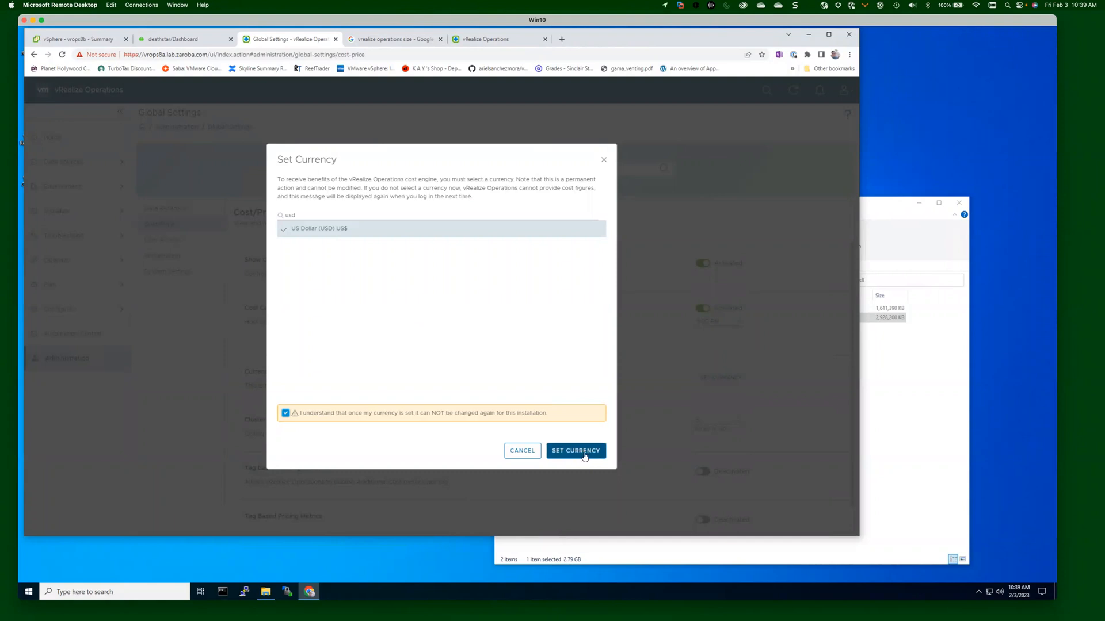
click(584, 453)
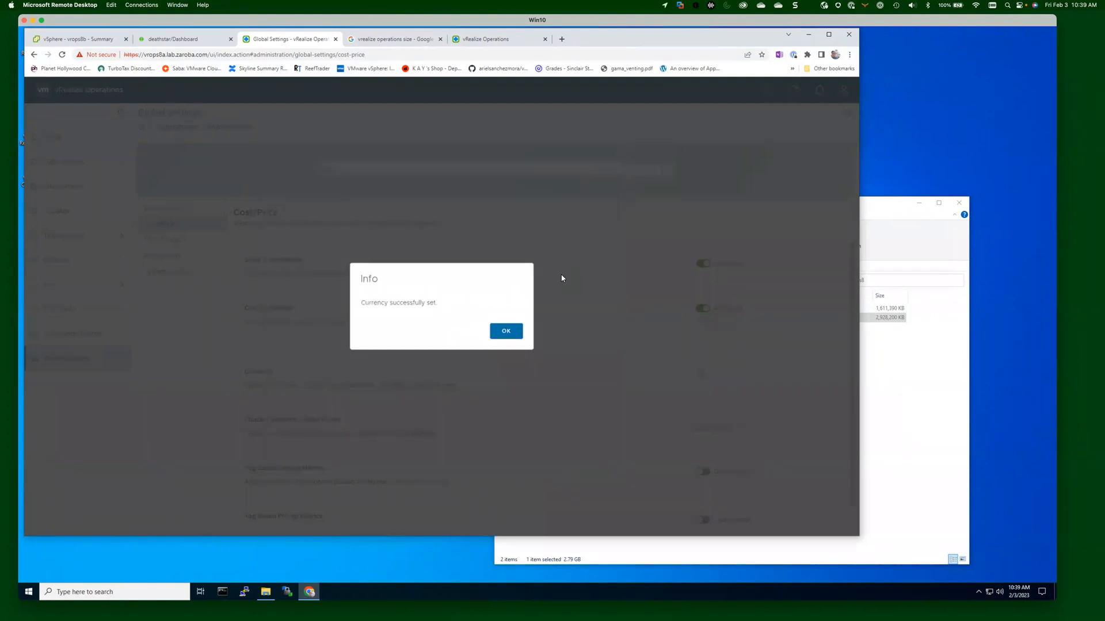
click(514, 329)
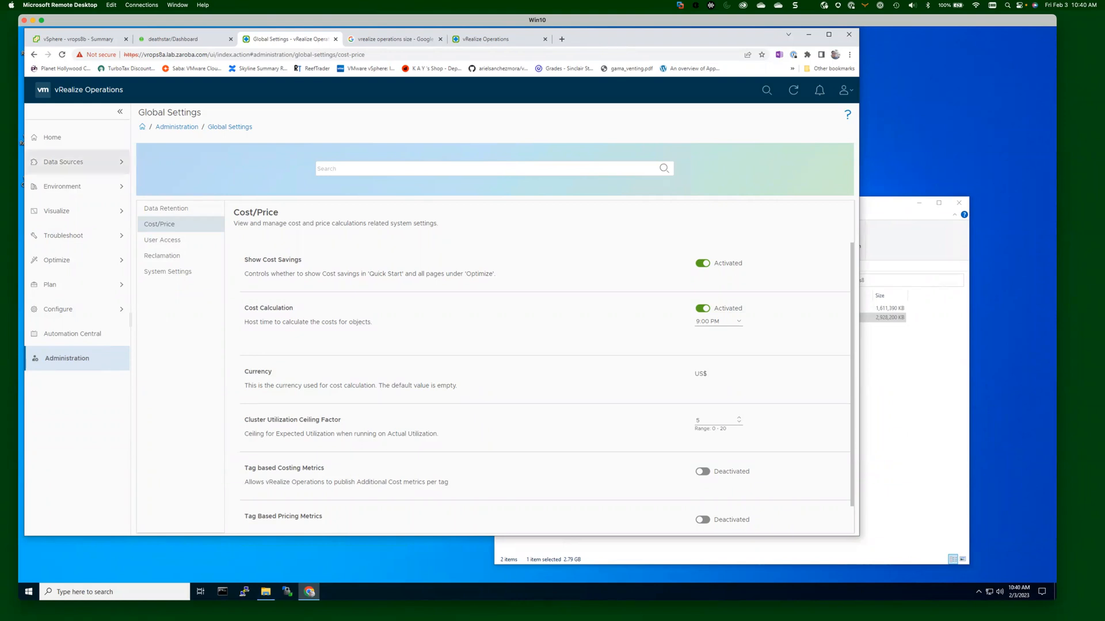
From the Home page, dismiss the data-collection reminder and check the evaluation licensing page.
click(55, 138)
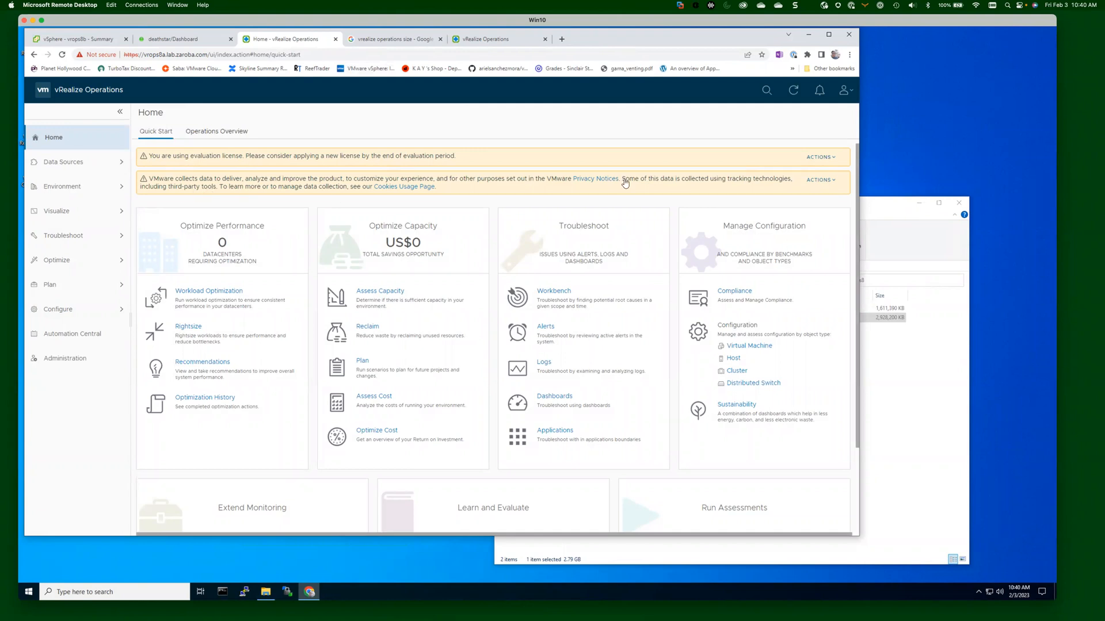
click(830, 181)
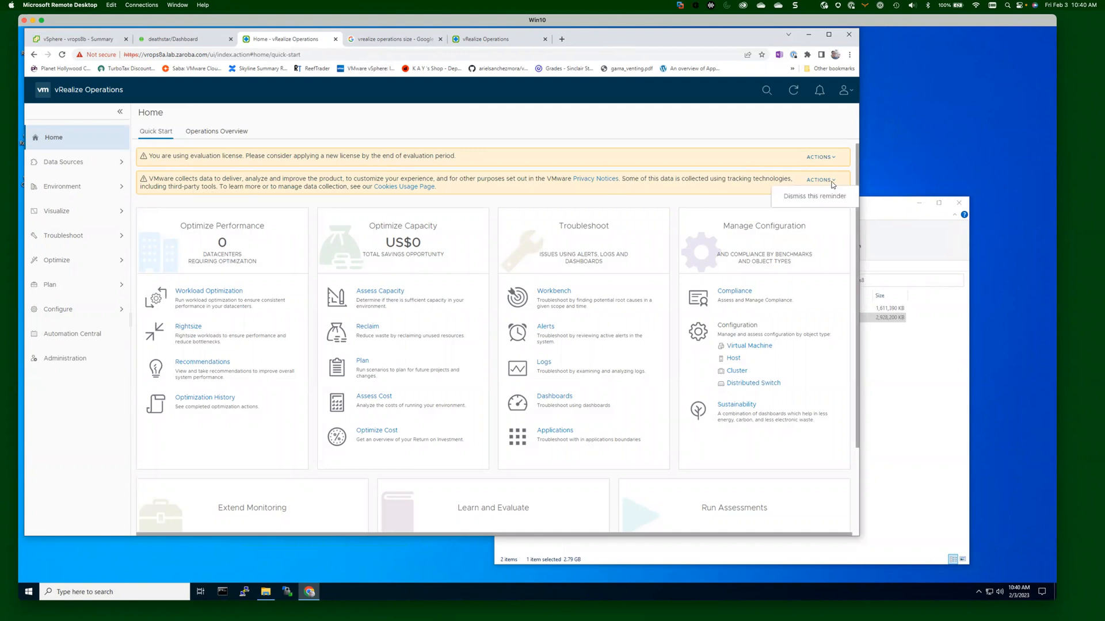
click(832, 197)
click(831, 165)
click(828, 174)
Back on Home, go to Data Sources > Cloud Proxies, which lists no proxies yet.
click(58, 139)
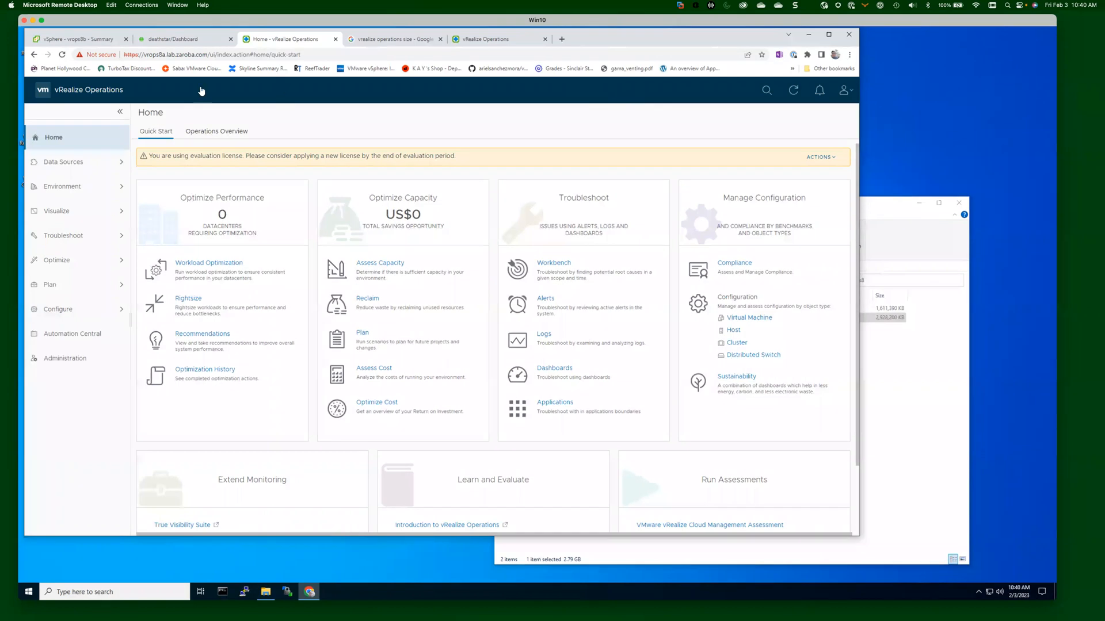
click(60, 160)
click(78, 202)
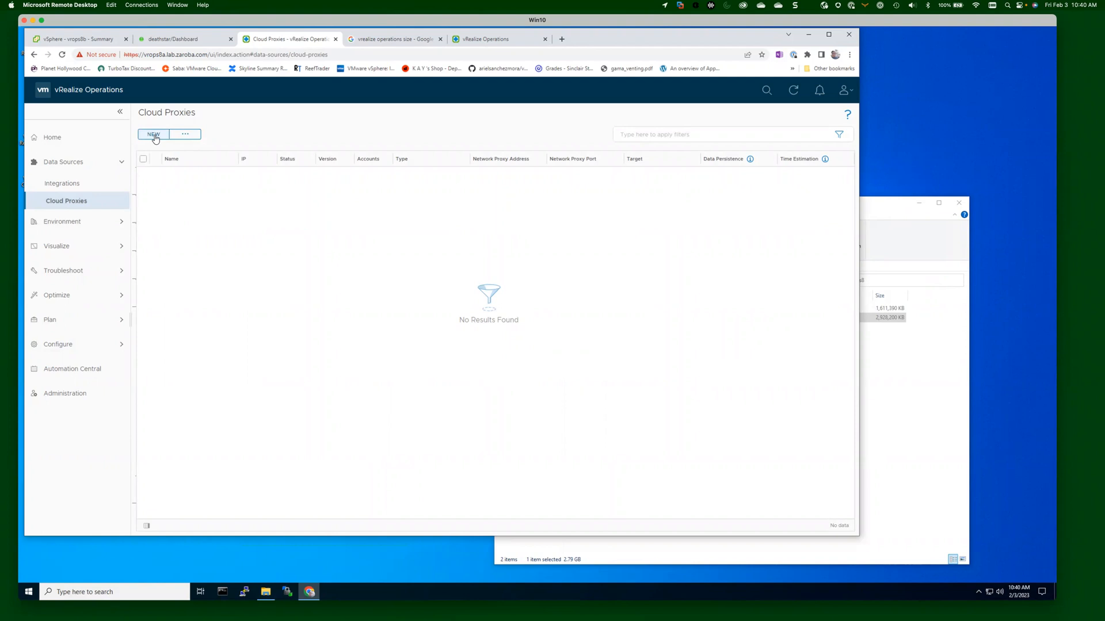
Start a new cloud proxy and locate the cloud proxy OVA file in File Explorer.
click(154, 137)
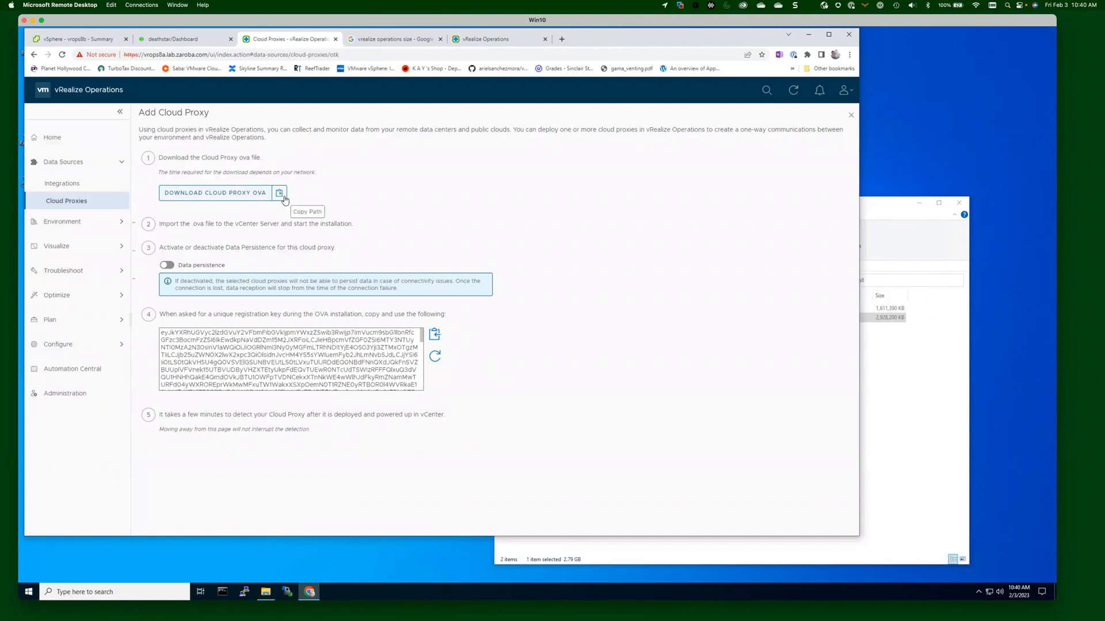
click(909, 223)
click(680, 309)
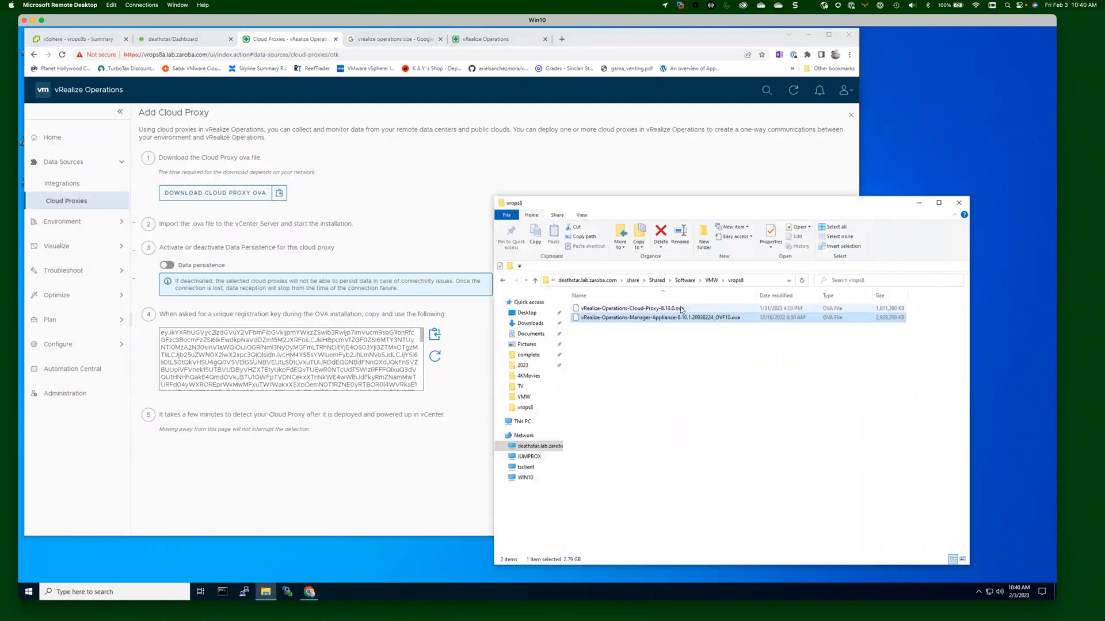
click(378, 214)
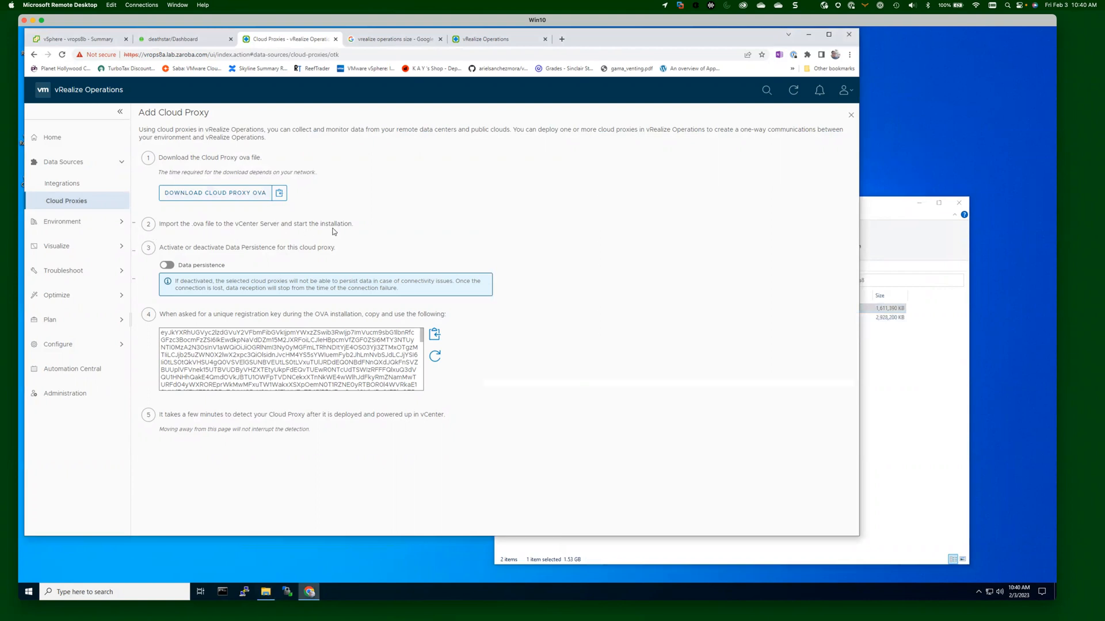
In vSphere Client, launch Deploy OVF Template from Cluster1's actions menu.
click(83, 41)
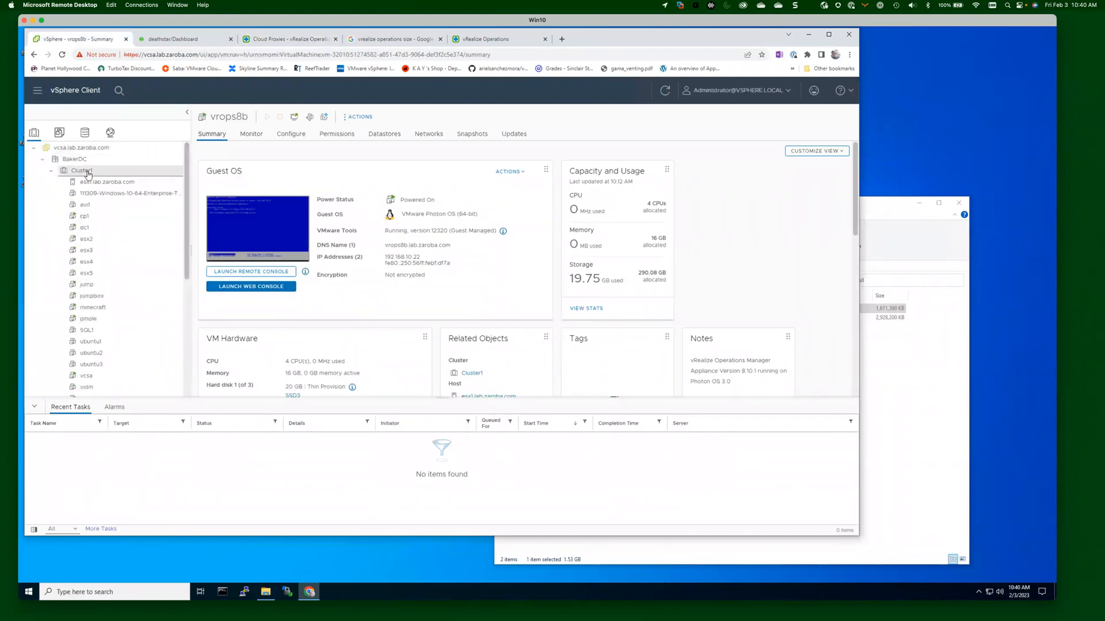
click(87, 173)
right_click(87, 173)
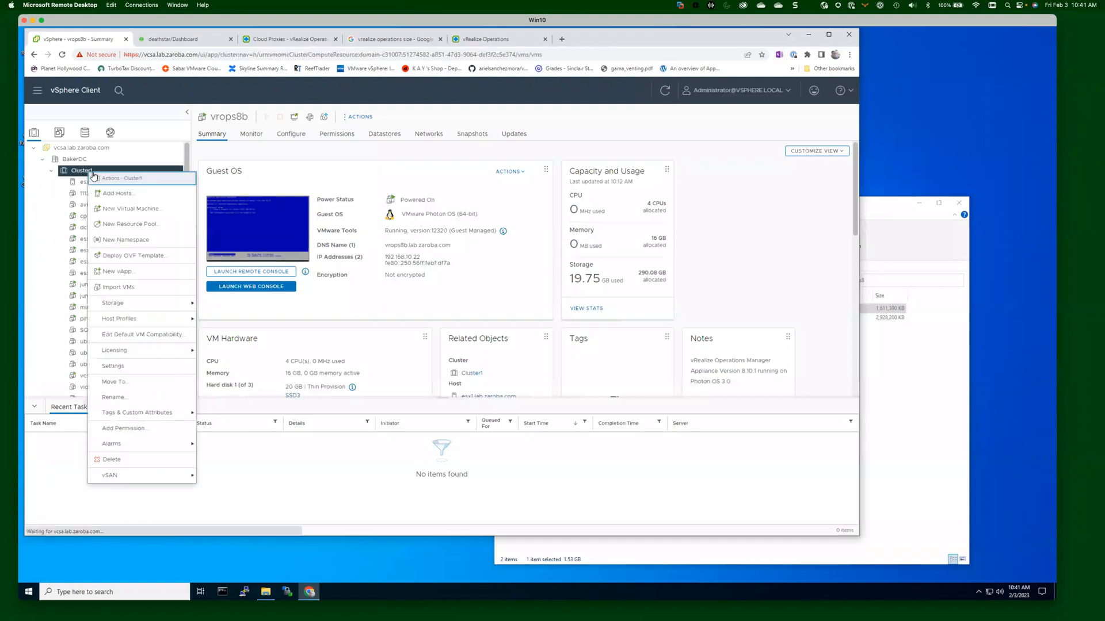
click(130, 257)
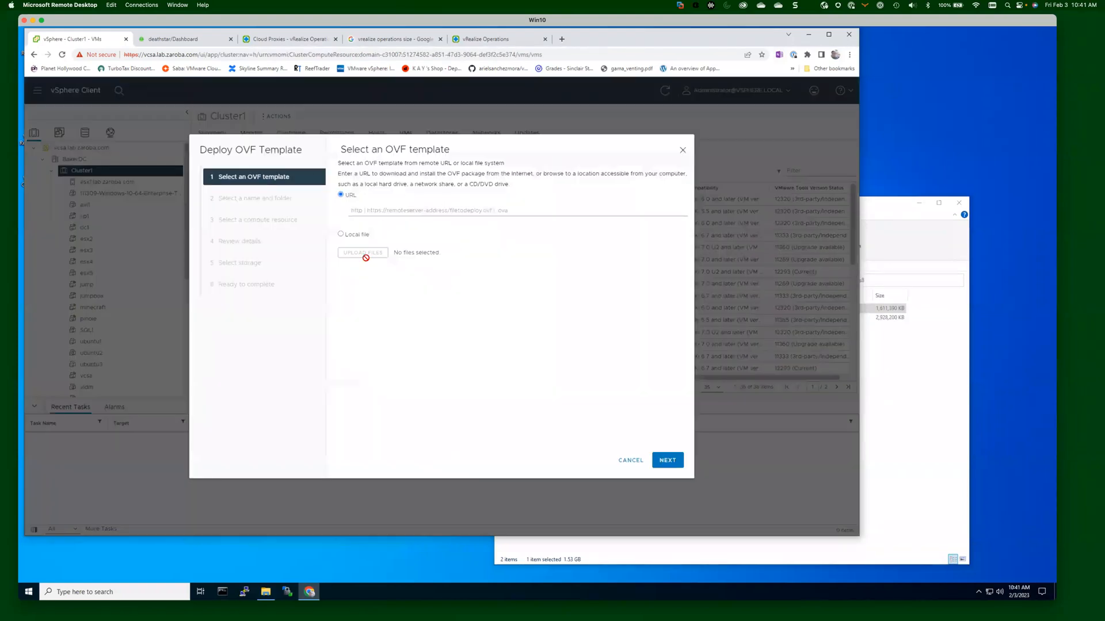
Load vRealize-Operations-Cloud-Proxy-8.10.0.ova as a local file into the OVF wizard.
click(340, 234)
click(364, 268)
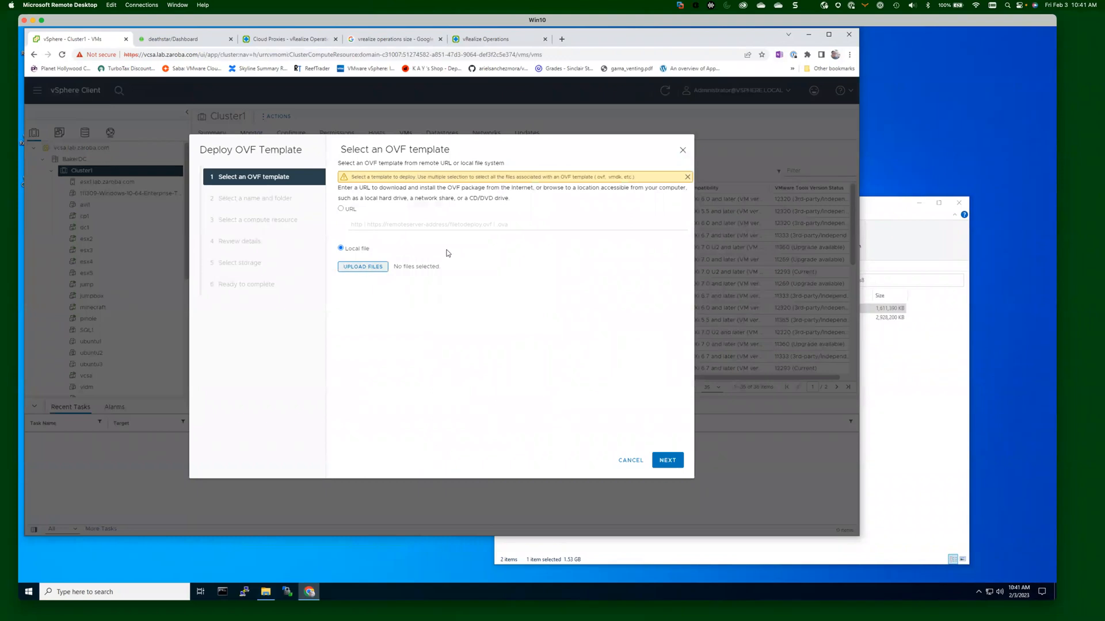
click(174, 94)
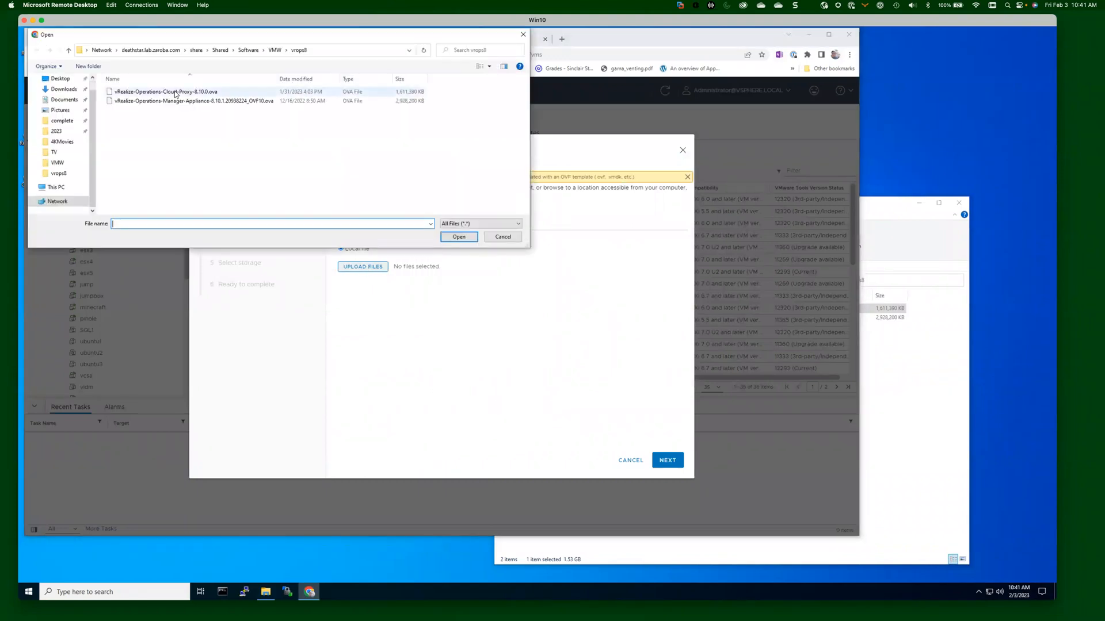
click(459, 237)
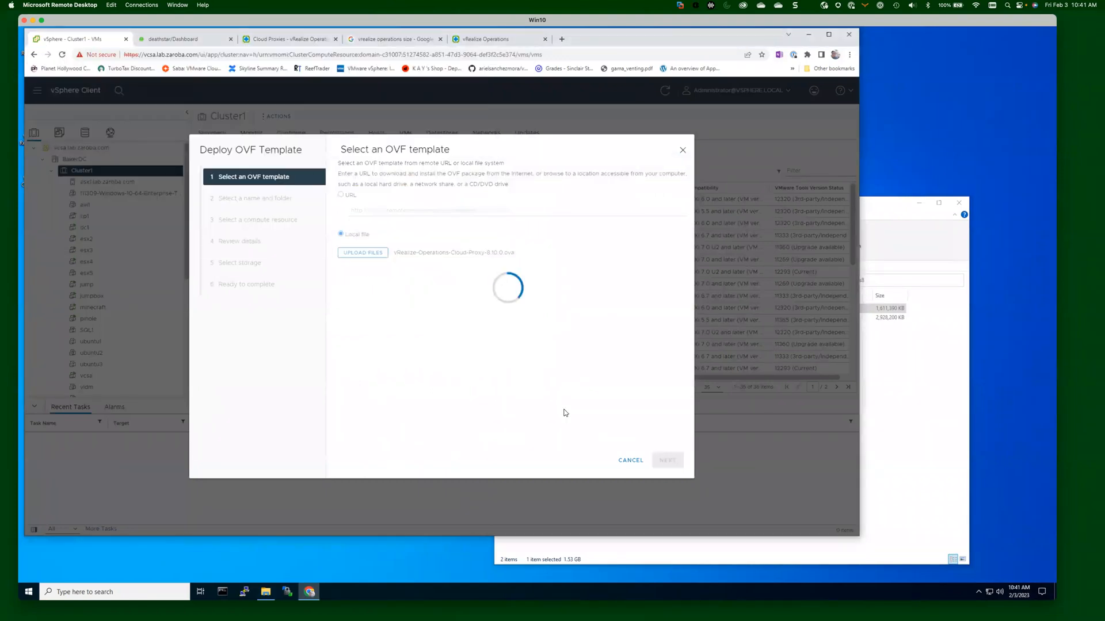
click(668, 459)
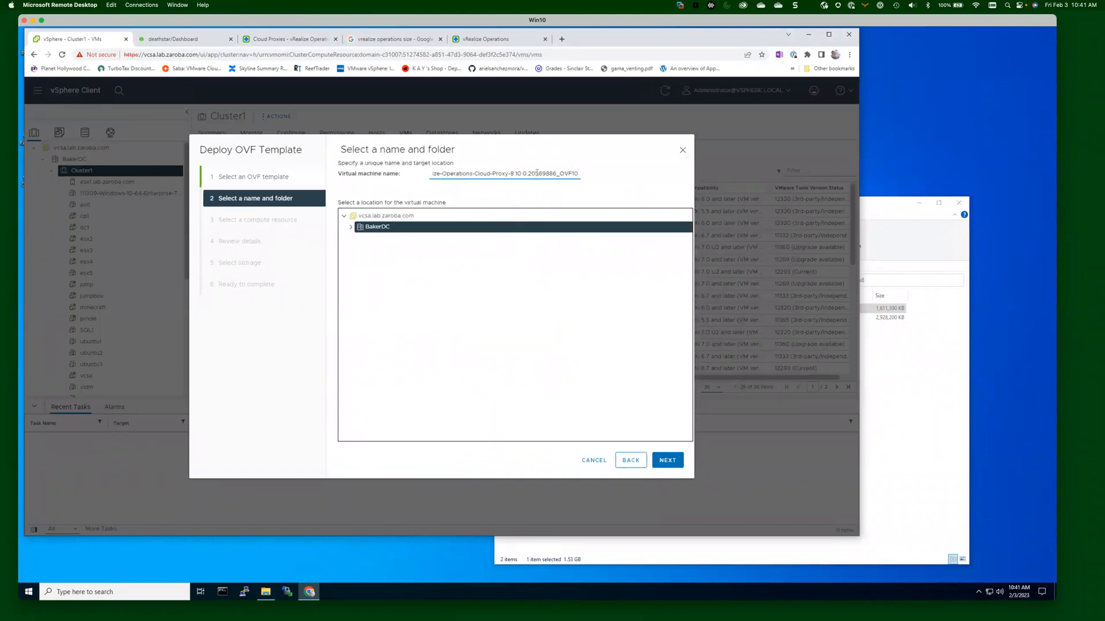
Replace the default virtual machine name with vrops8cp.
key(ctrl+a)
key(BackSpace)
text(vrops8cp)
Use Cluster1 as the compute resource, pass the details review, and accept all license agreements.
click(665, 460)
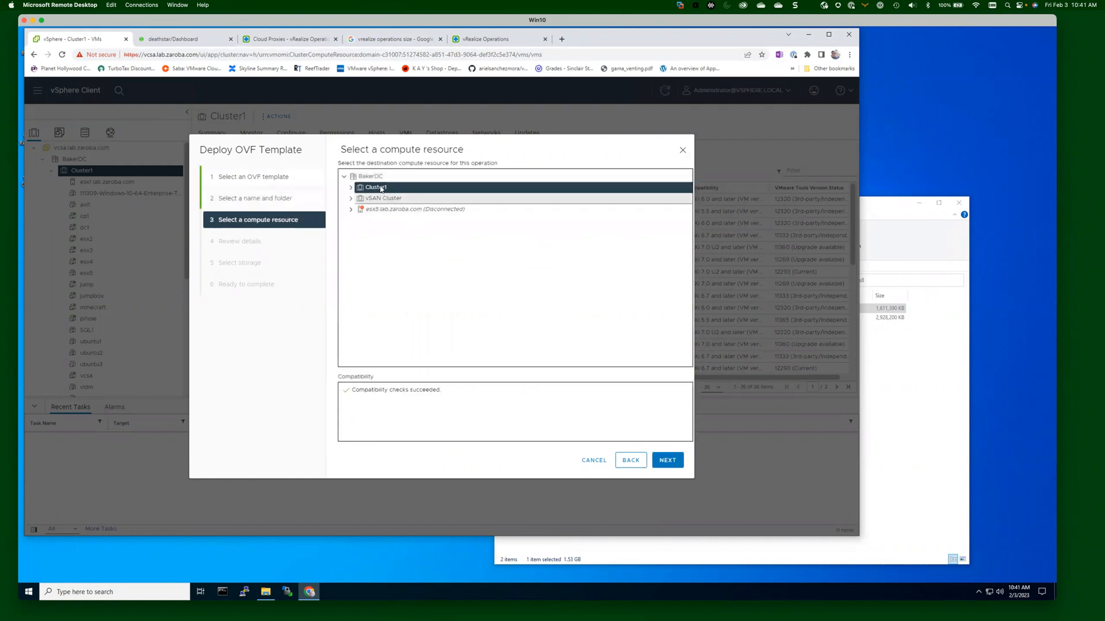
click(666, 460)
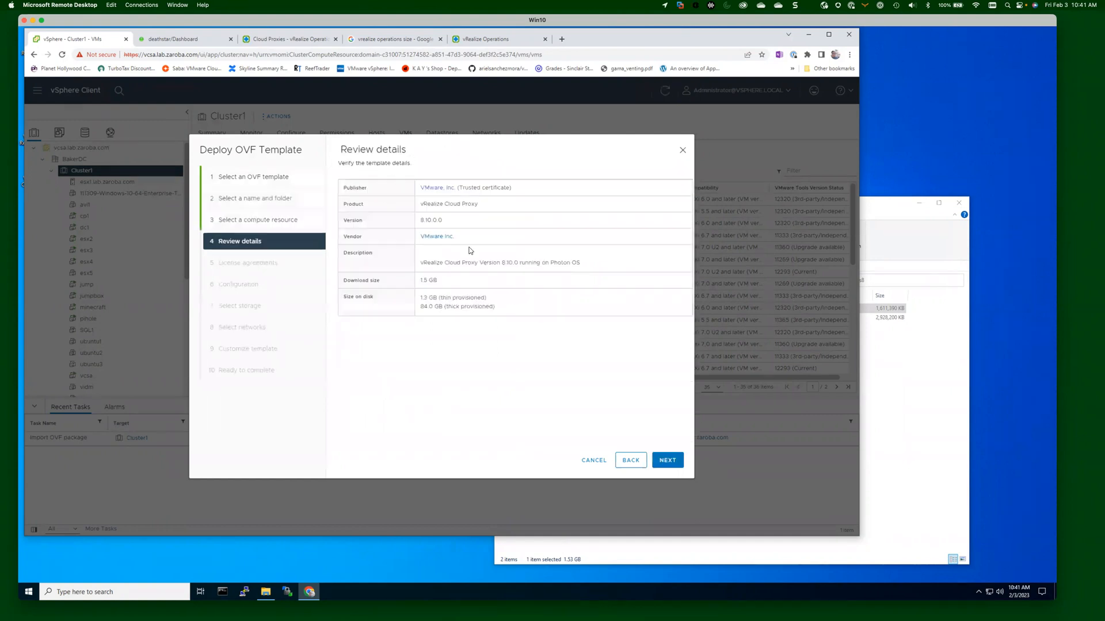
click(667, 460)
click(381, 341)
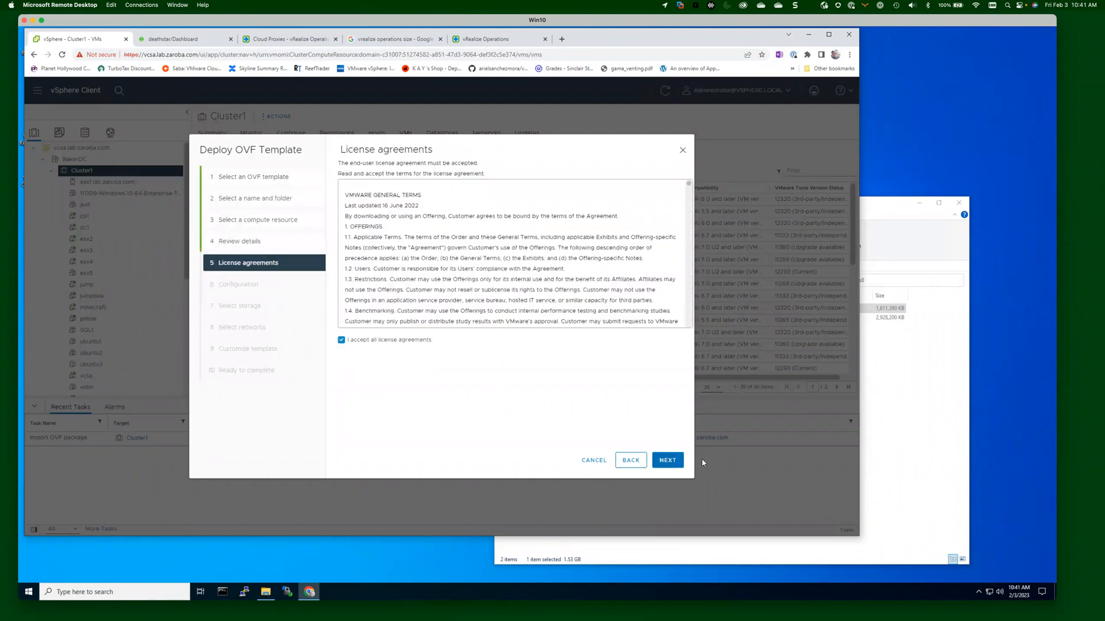
click(673, 463)
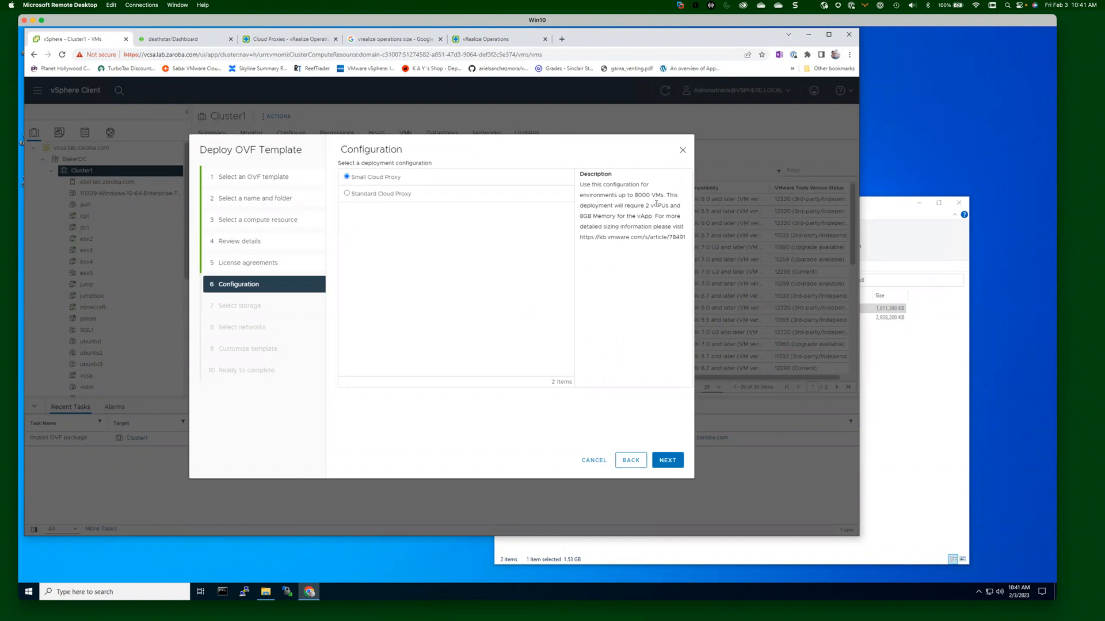
Compare the Standard sizing, then keep the Small Cloud Proxy configuration.
drag(656, 194, 657, 194)
click(654, 246)
click(389, 195)
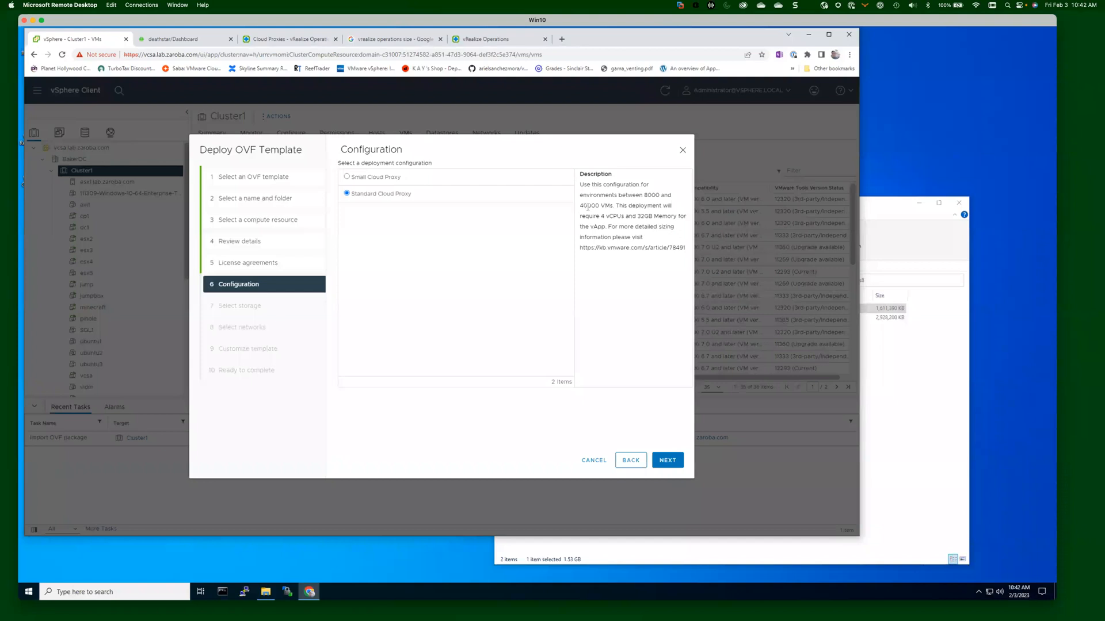
click(387, 178)
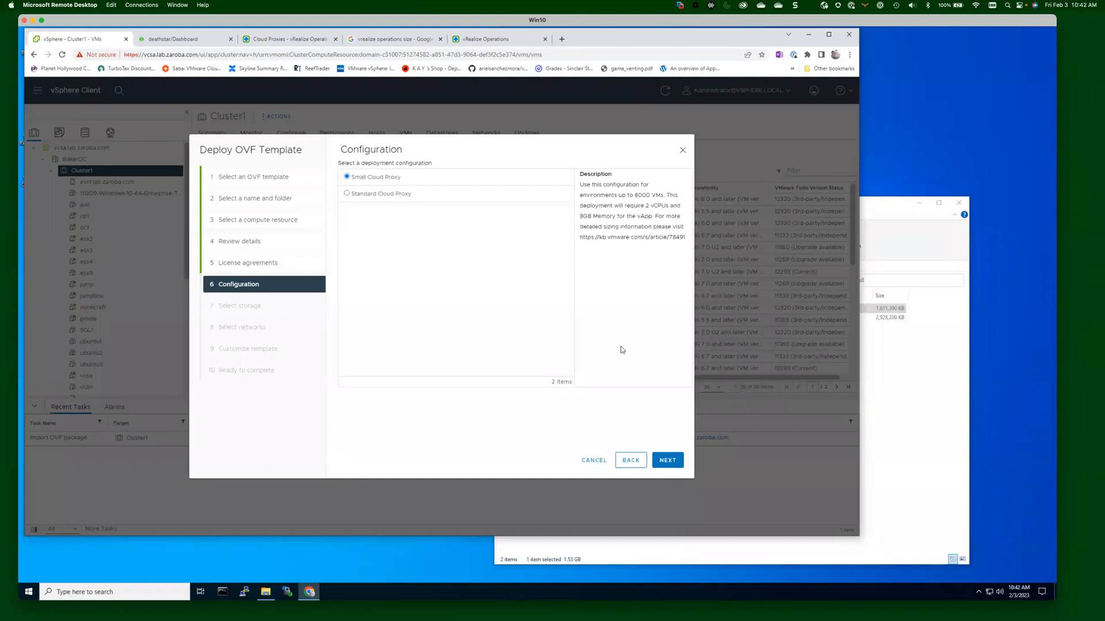
click(668, 460)
Store the VM thin-provisioned on the SSDCluster datastore.
click(485, 185)
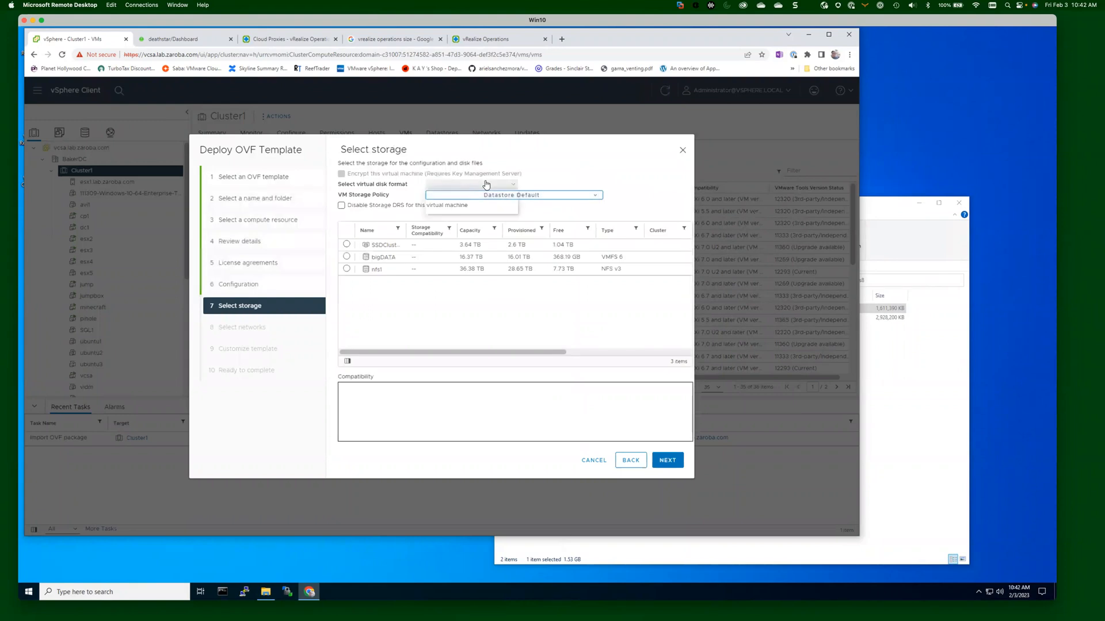
click(347, 245)
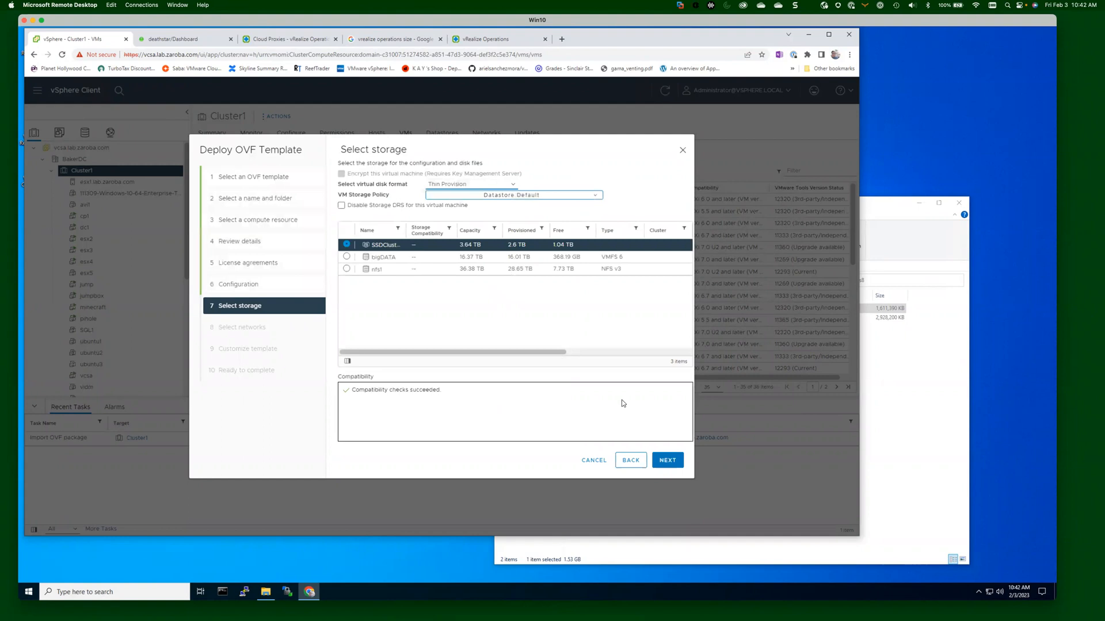
click(668, 459)
Map the destination network to VLAN10-192.168.10.0 and advance to Customize template.
click(569, 205)
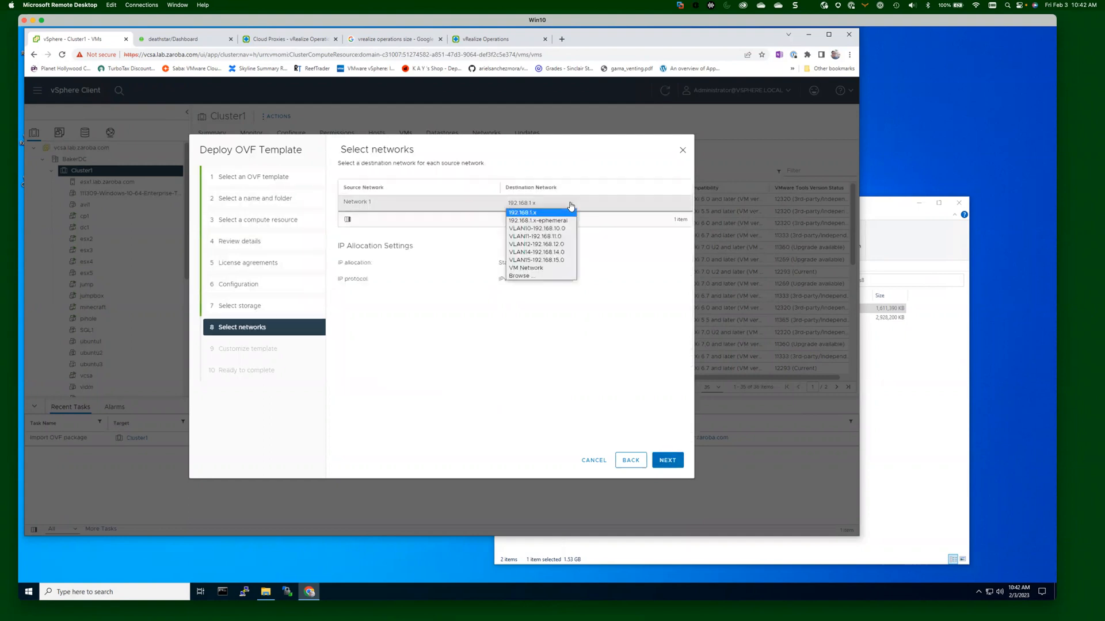
click(565, 229)
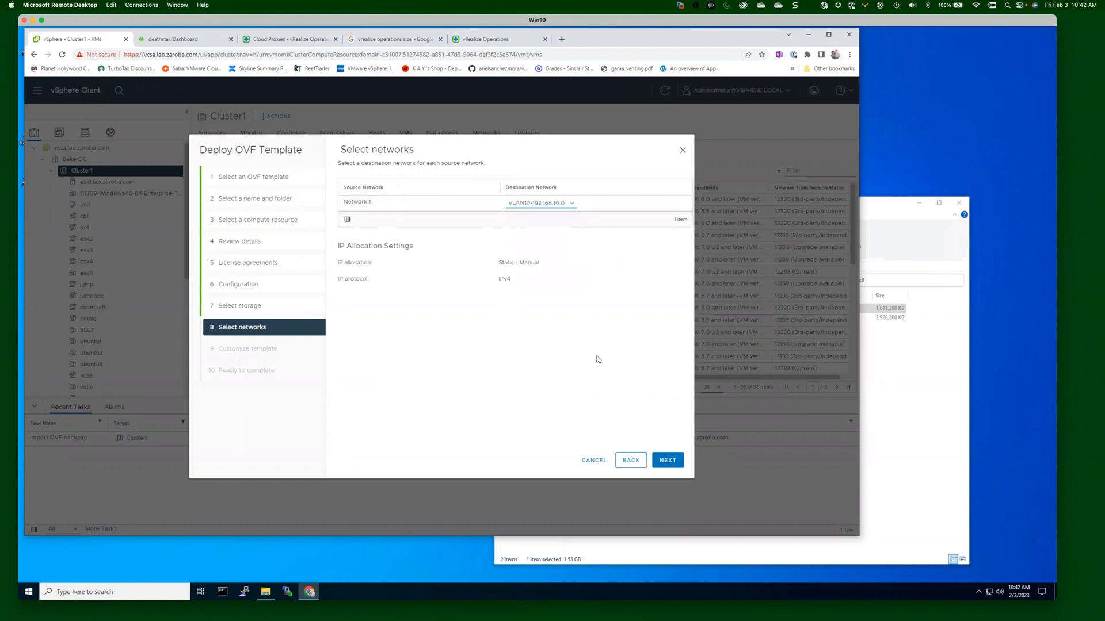
click(669, 459)
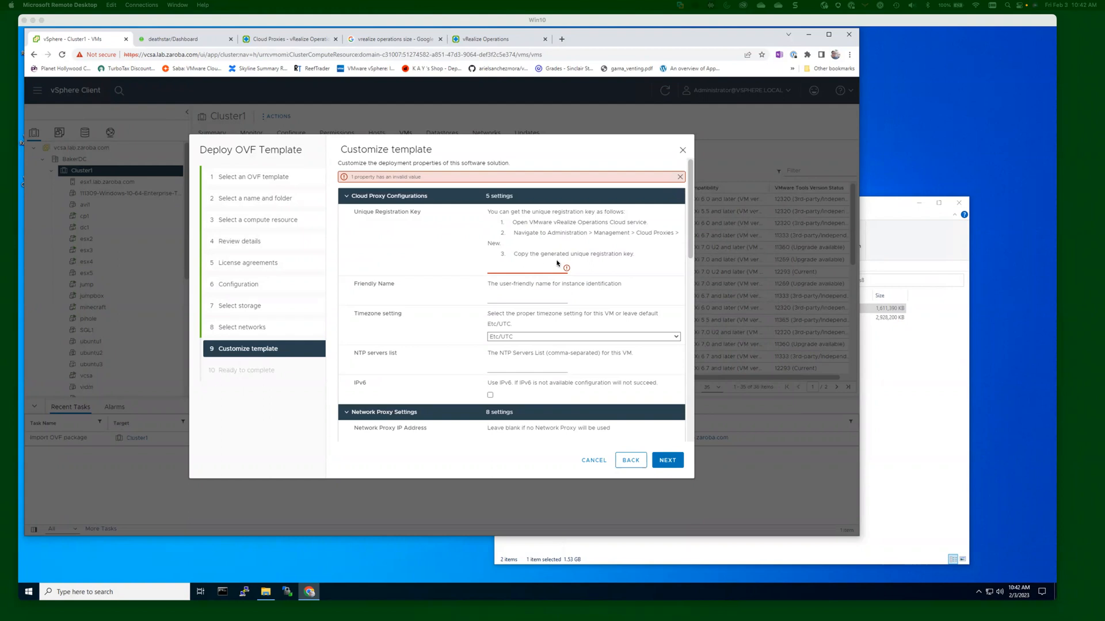
click(274, 38)
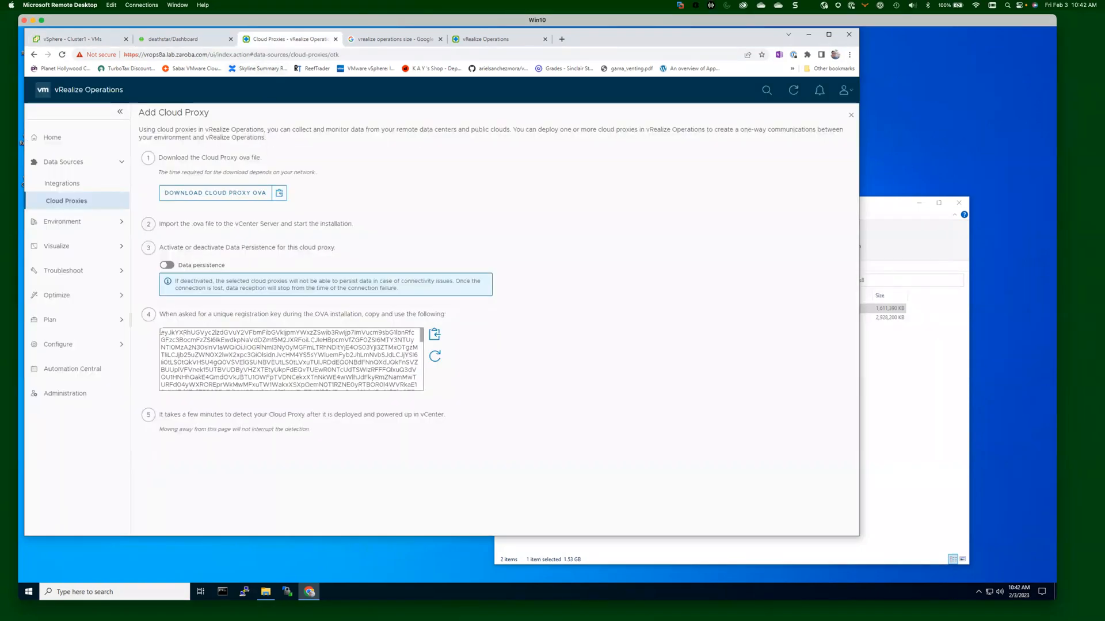
Copy the cloud proxy's unique registration key and select the wizard's empty registration key field.
click(435, 337)
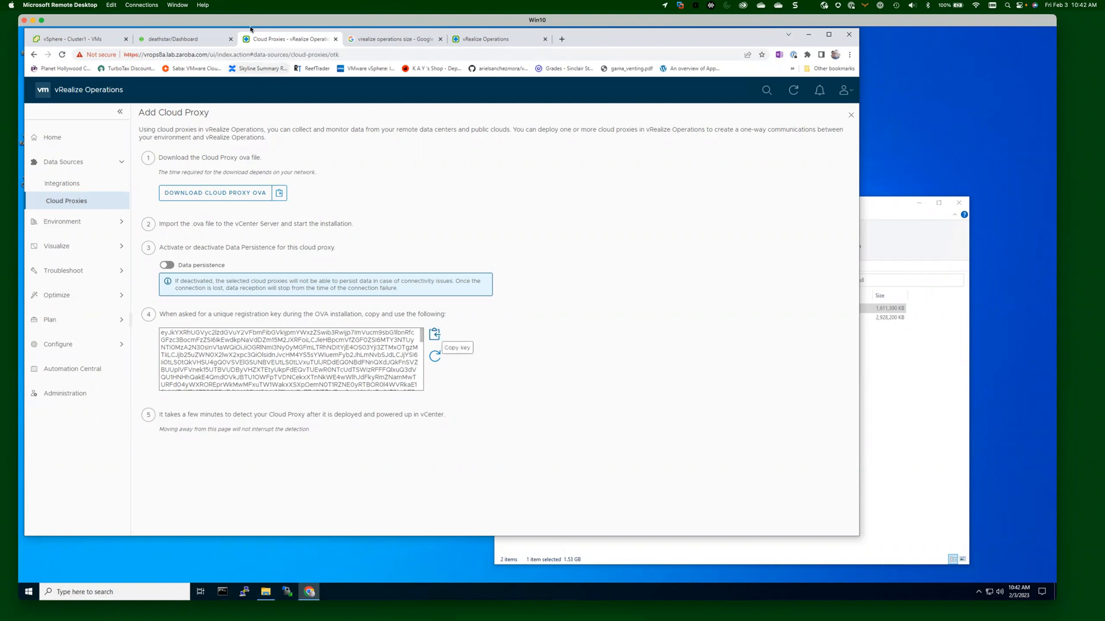
click(82, 40)
click(504, 266)
Paste the registration key, set friendly name vrops8 and NTP server time.google.com.
key(ctrl+v)
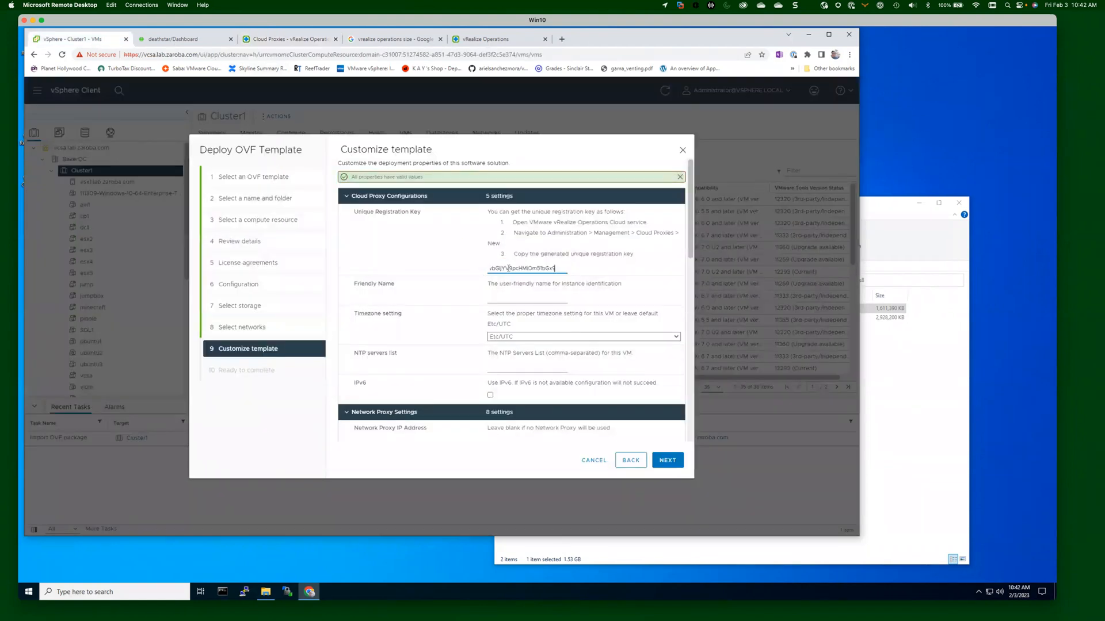
click(499, 298)
text(vrops8)
click(528, 363)
text(time.google.com)
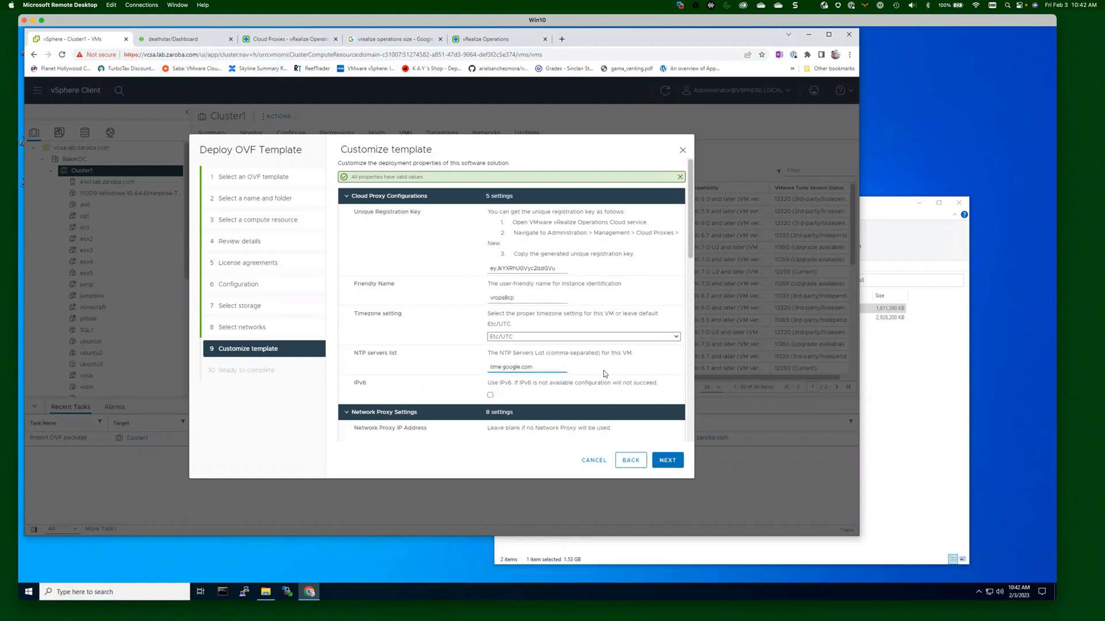
scroll(529, 364, down, 3)
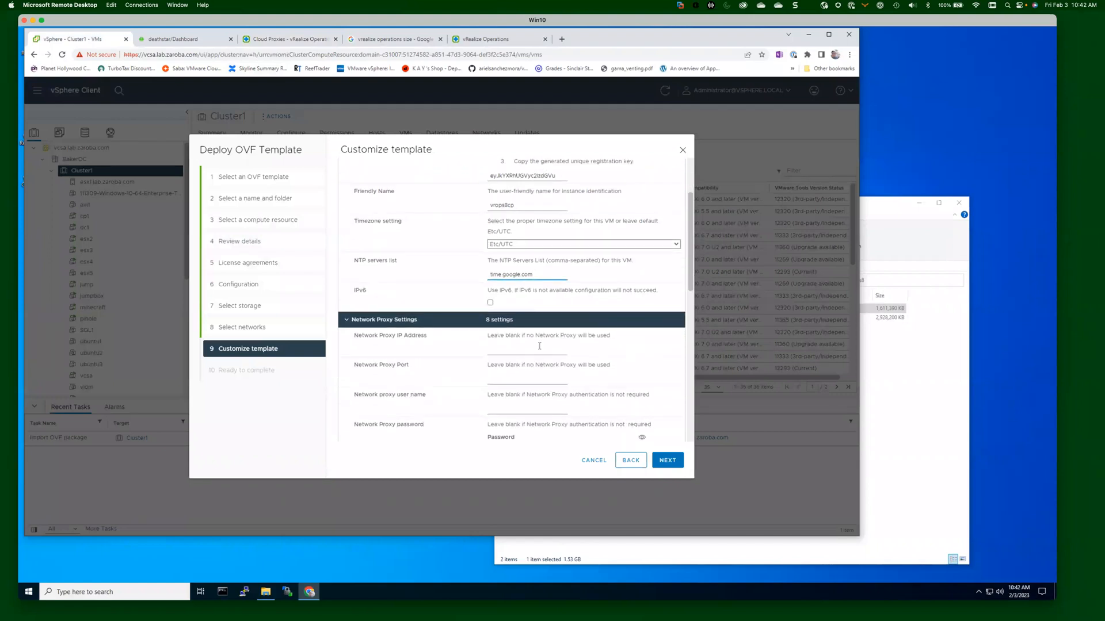
scroll(539, 346, down, 2)
scroll(501, 283, down, 2)
scroll(502, 286, down, 8)
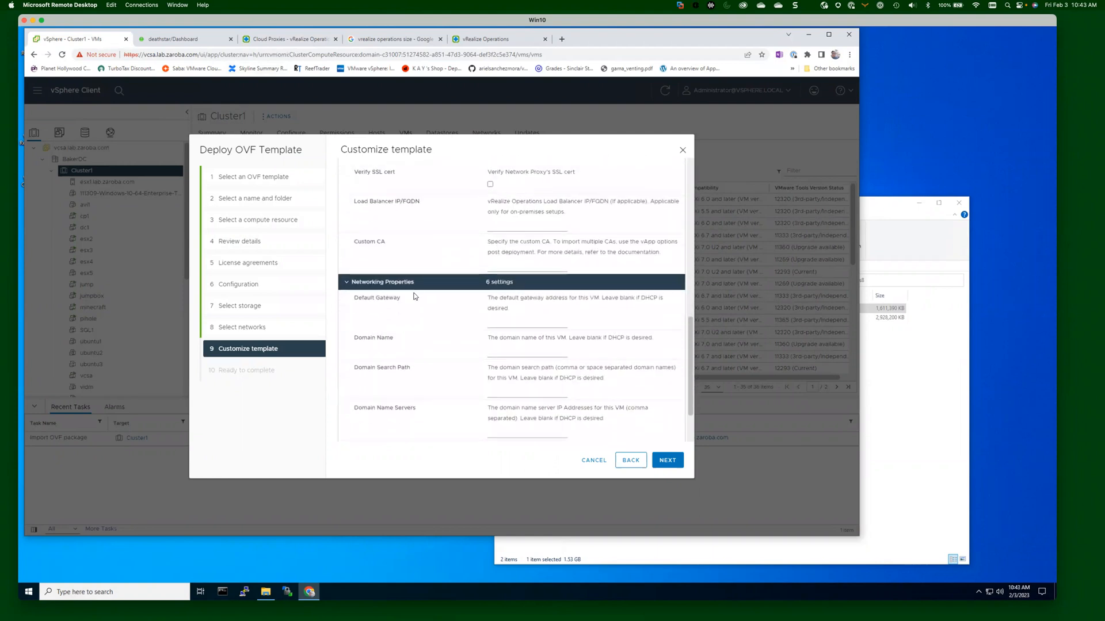
scroll(432, 271, down, 1)
Set gateway 192.168.10.1, domain vrops8cd, search path lab.zaroba.com, DNS 192.168.1.120.
click(527, 284)
text(192.168)
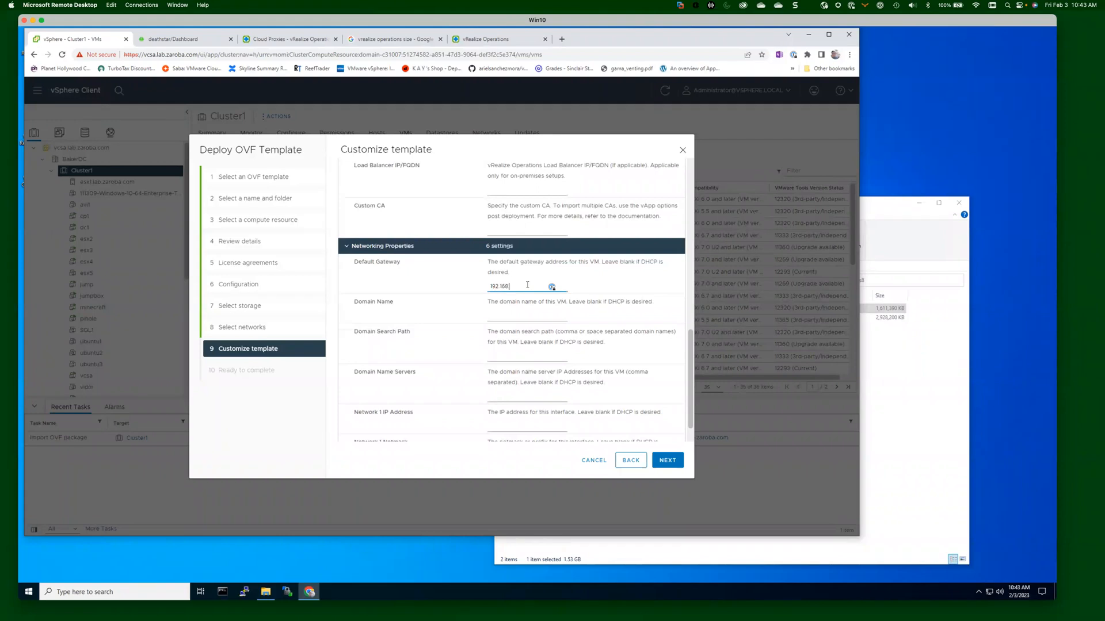
text(.10.1)
key(Tab)
text(vrops8)
text(cd)
key(Tab)
text(lab.zaroba.com)
key(Tab)
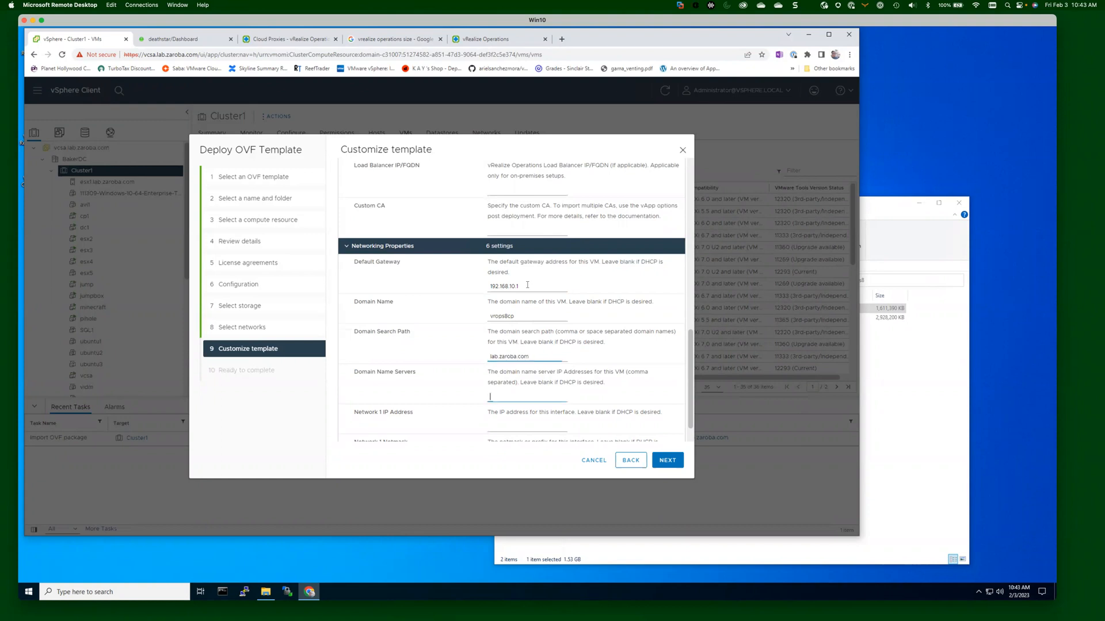
text(192.168.1.120)
key(Tab)
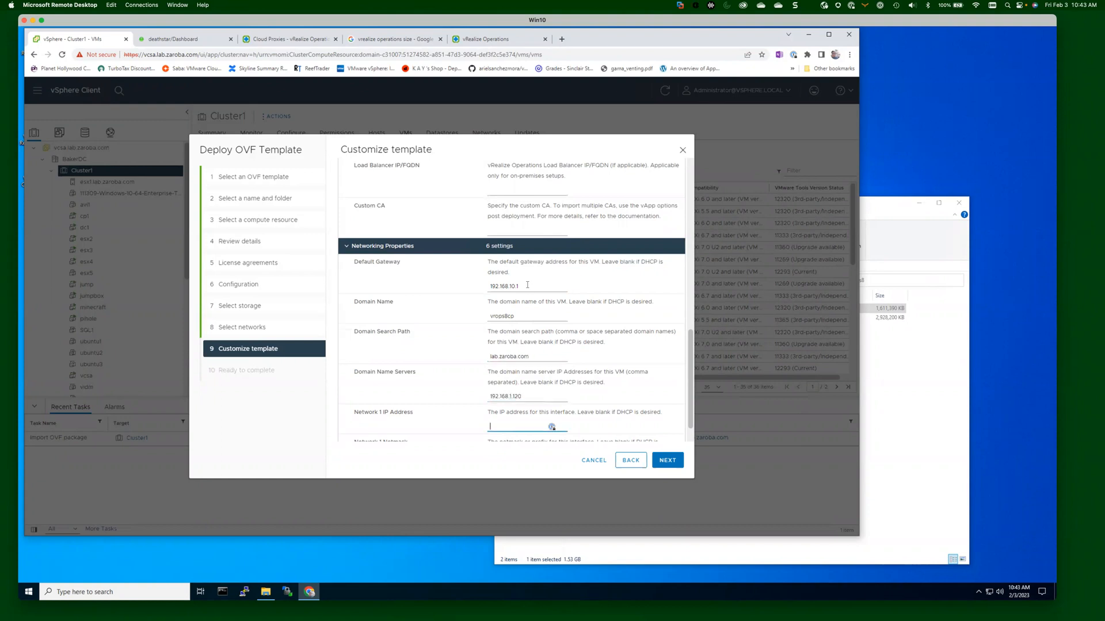
Give Network 1 IP 192.168.10.23 with netmask 255.255.255.0 and continue to the review.
scroll(604, 276, down, 1)
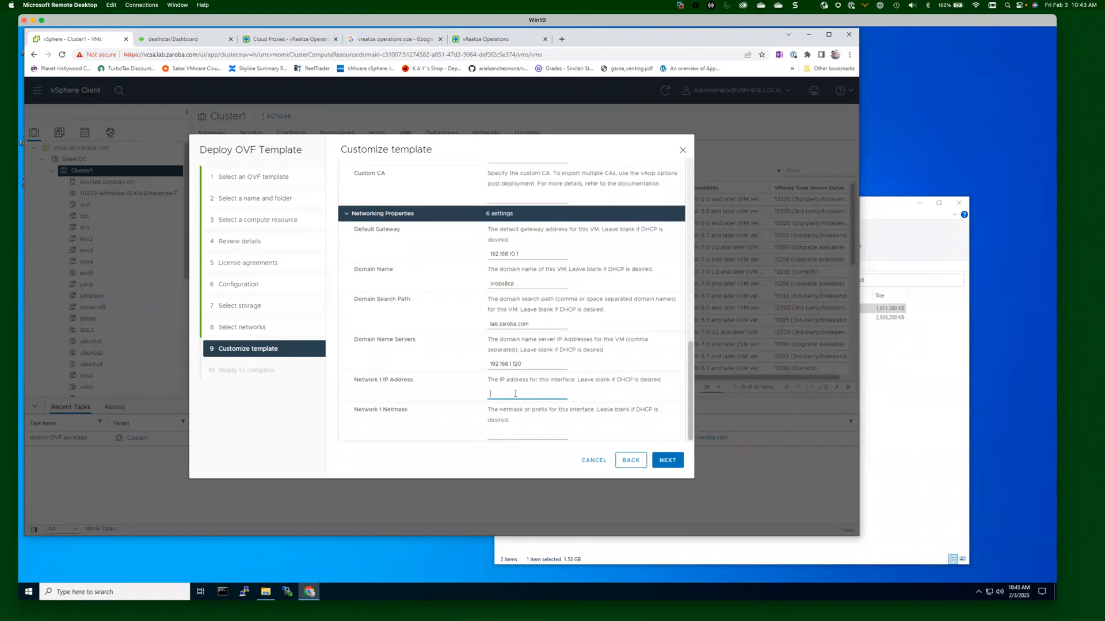
text(192.168.10.23)
click(513, 432)
text(255.255.255.0)
click(666, 455)
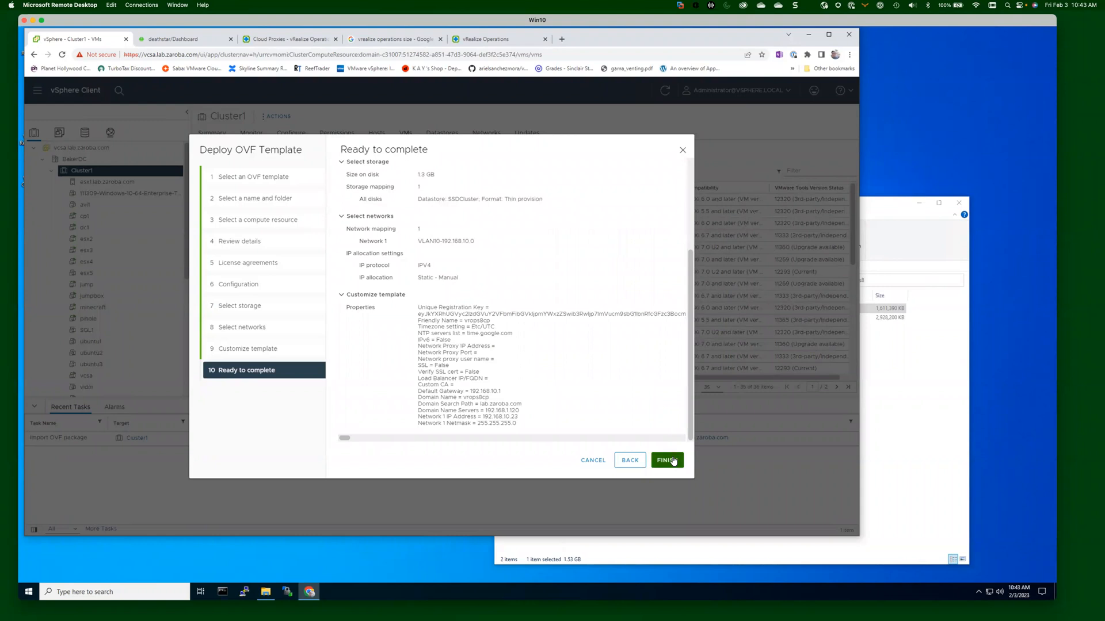
Finish the wizard to start deploying the vrops8cp cloud proxy on Cluster1.
click(667, 461)
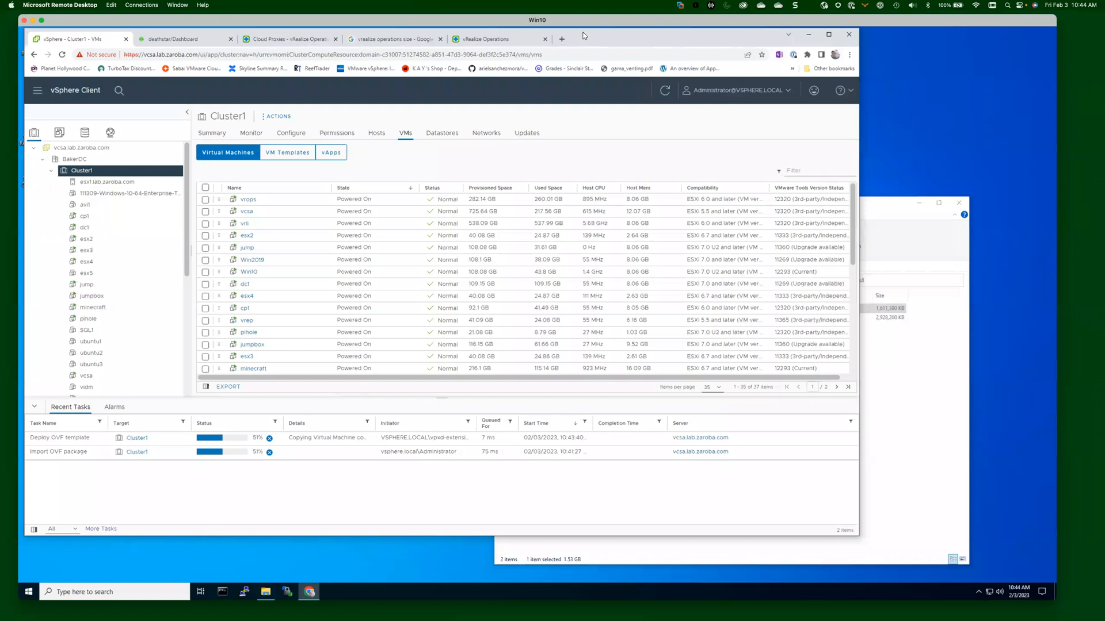
click(297, 38)
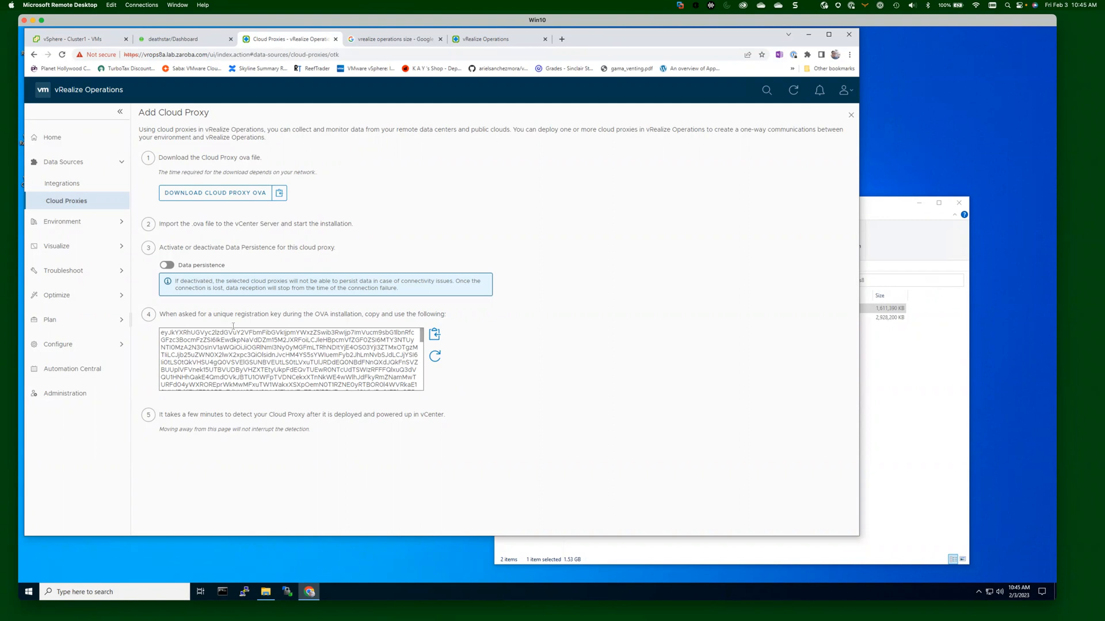
click(81, 39)
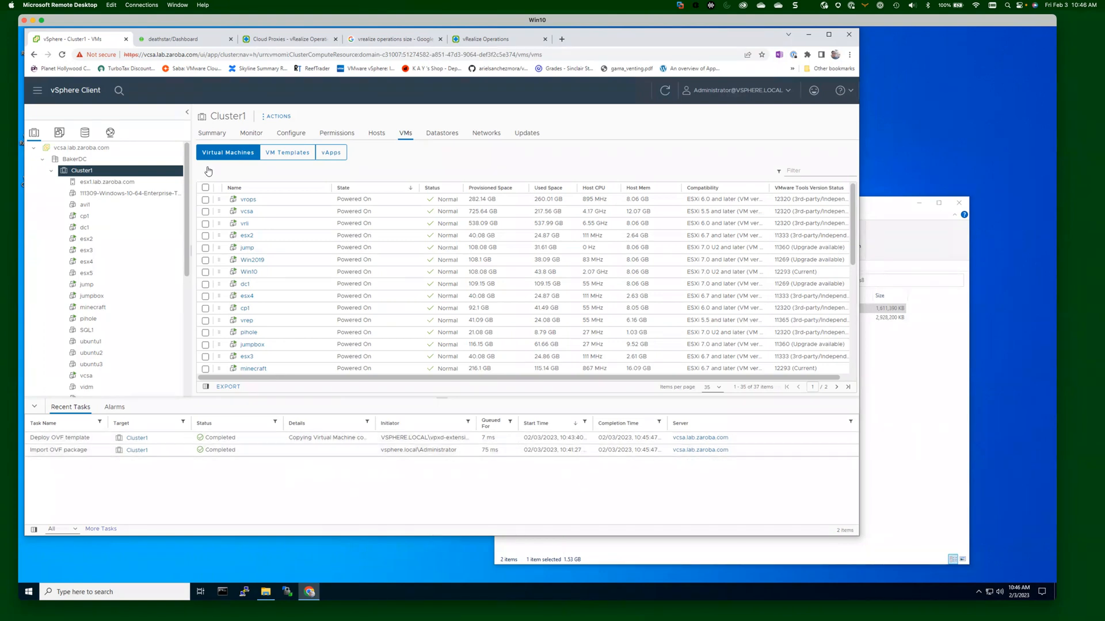
Scroll Cluster1's inventory tree and open the vrops8b VM's summary.
drag(187, 200, 181, 274)
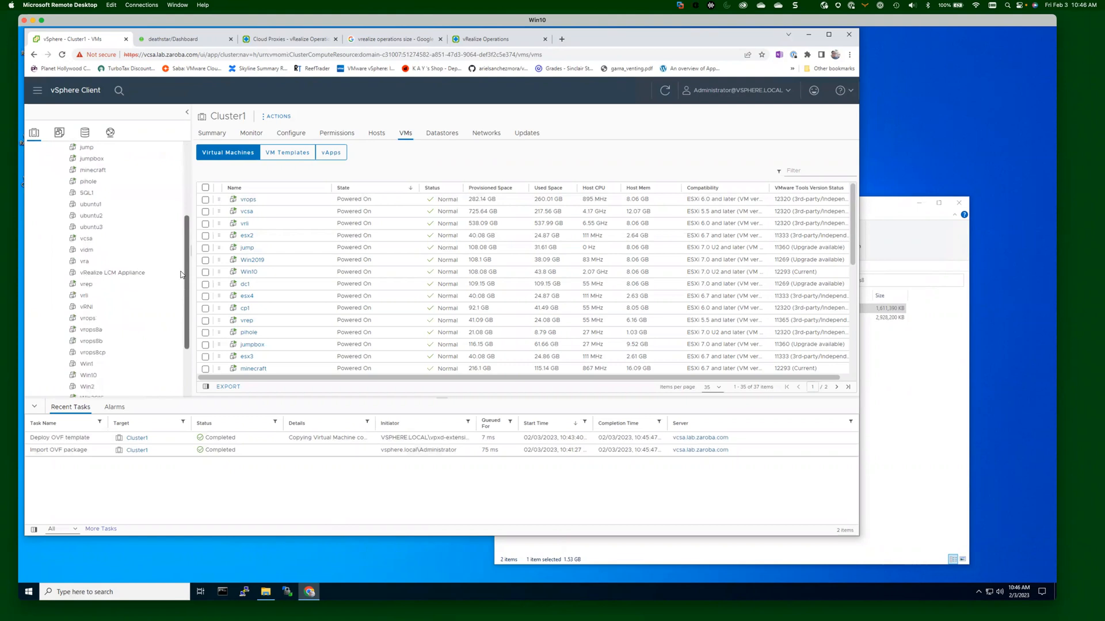
click(119, 344)
Power on the vrops8cp VM and launch its web console from the Summary tab.
click(119, 353)
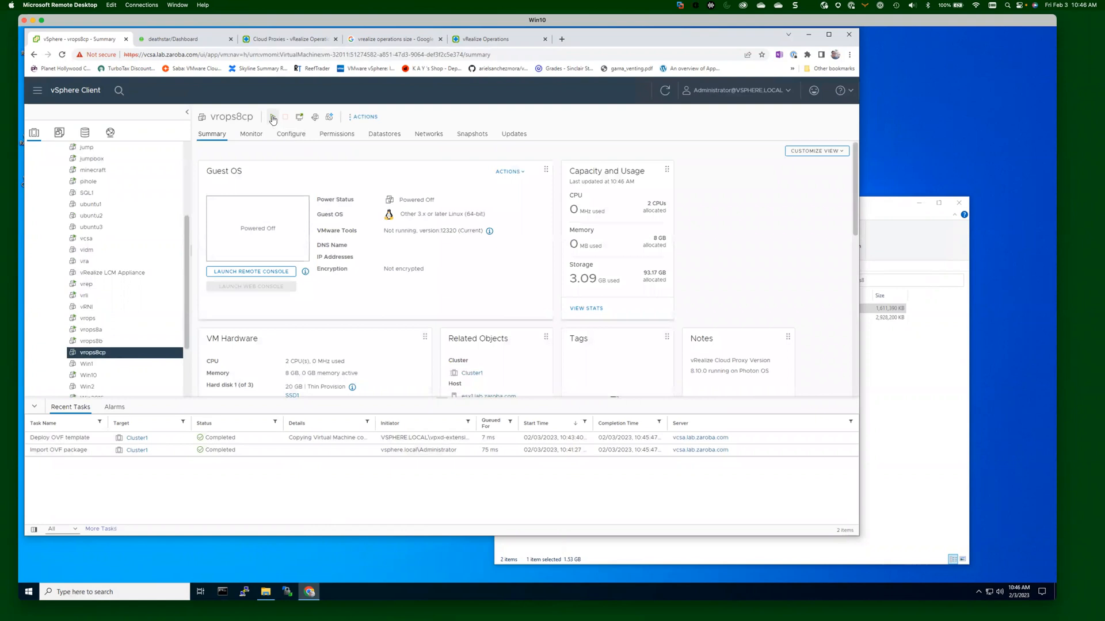
click(272, 117)
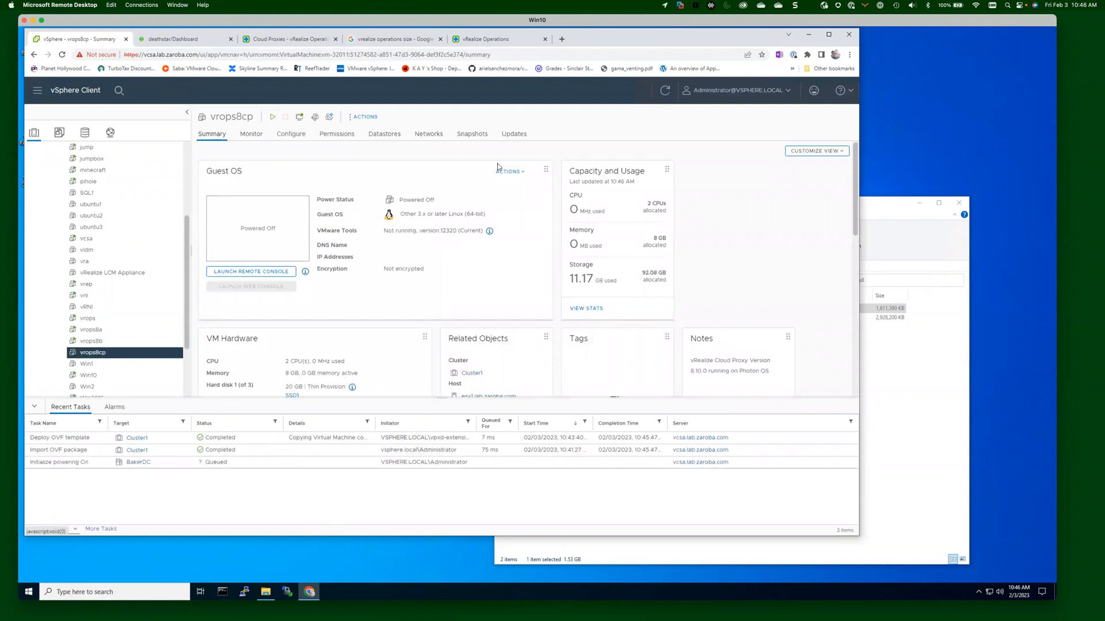
click(286, 288)
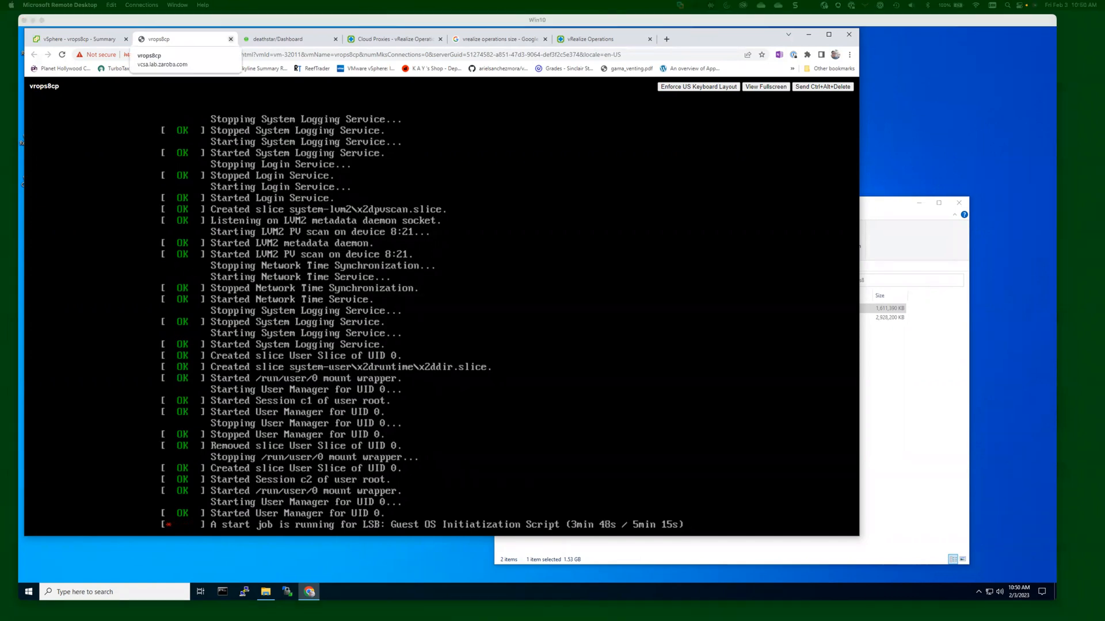
Start a screenshot capture of the vrops8cp console, then cancel it.
key(super+shift+4)
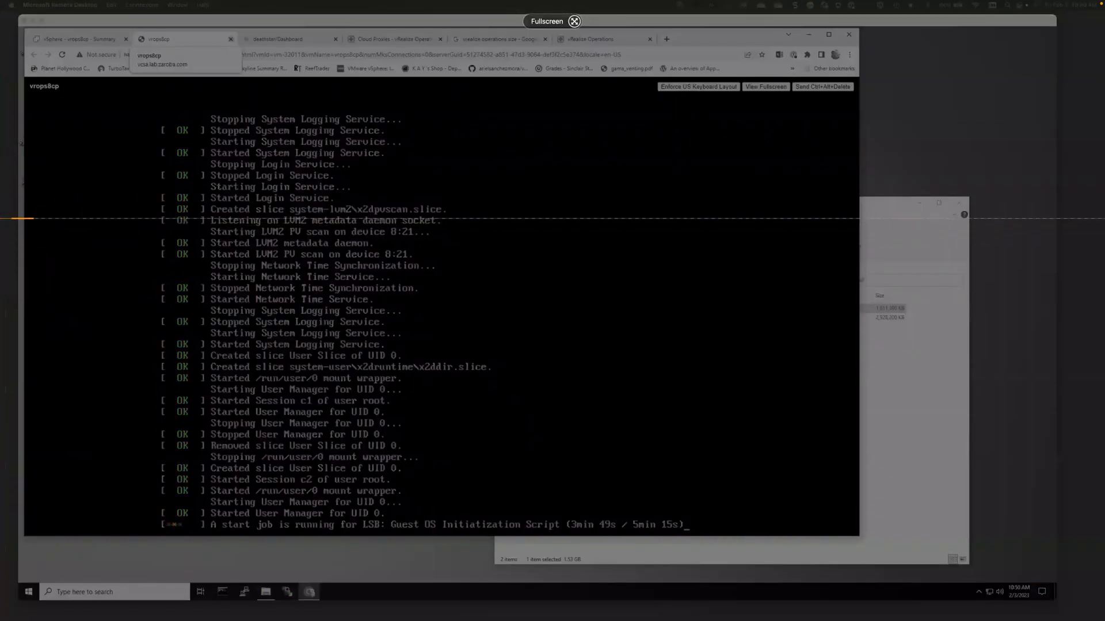
key(Escape)
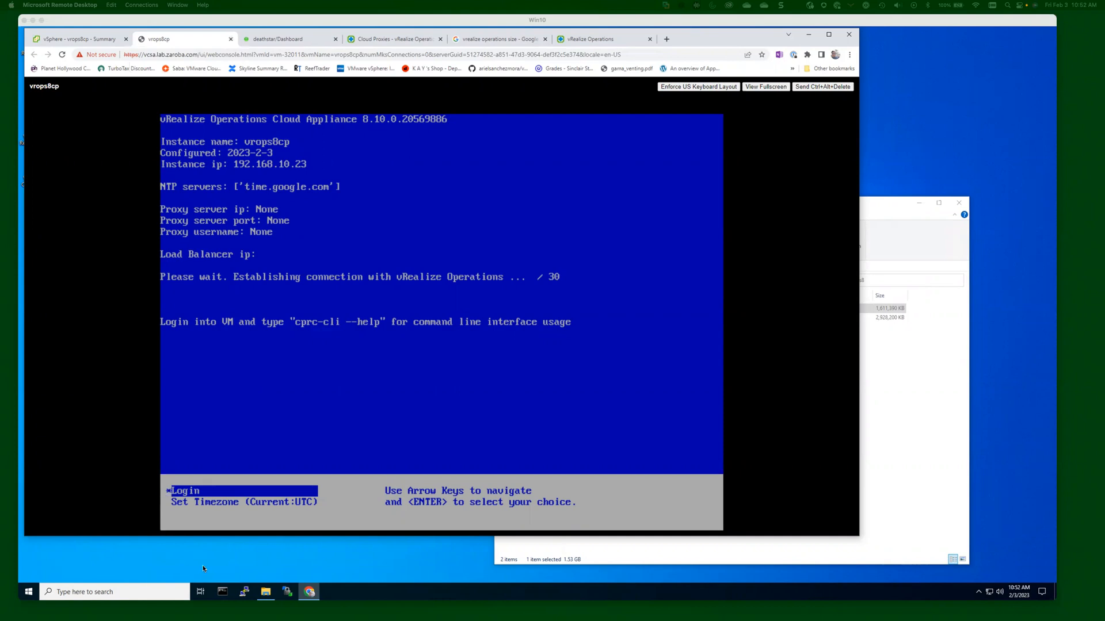
Ping the cloud proxy at 192.168.10.23 from Command Prompt, then stop the ping and exit.
click(228, 592)
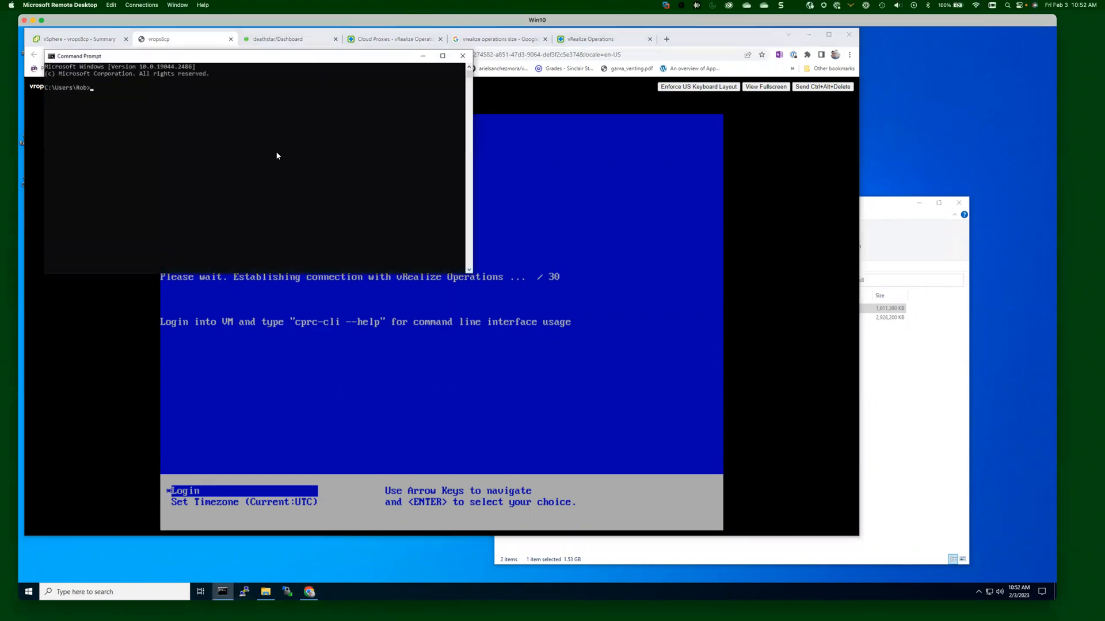
text(ping 192.168.10.23)
key(Return)
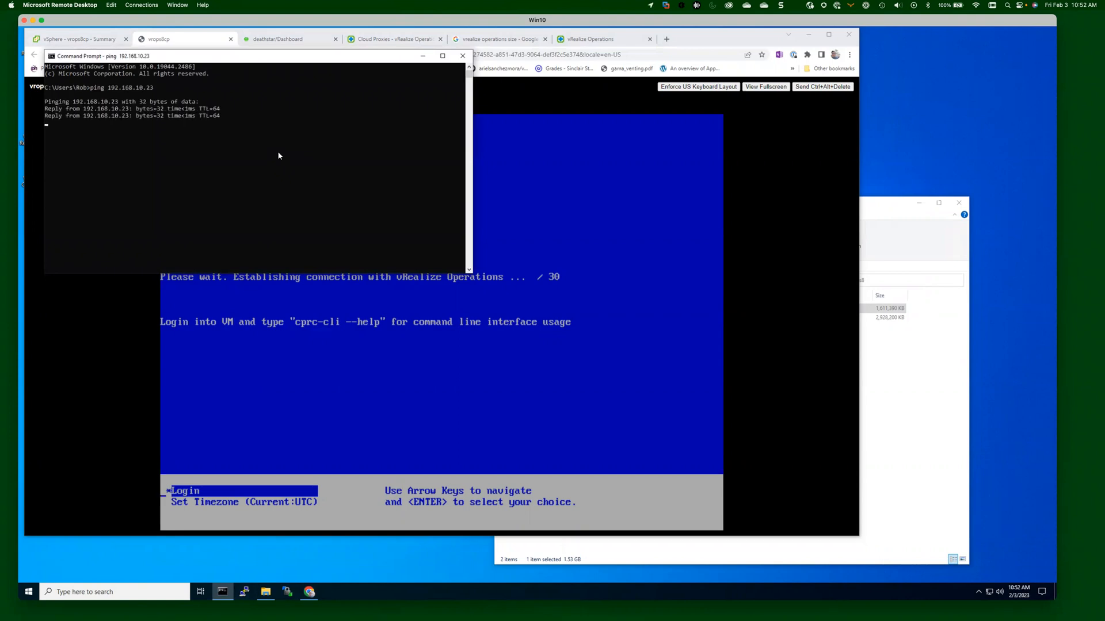
key(ctrl+c)
text(exit)
key(Return)
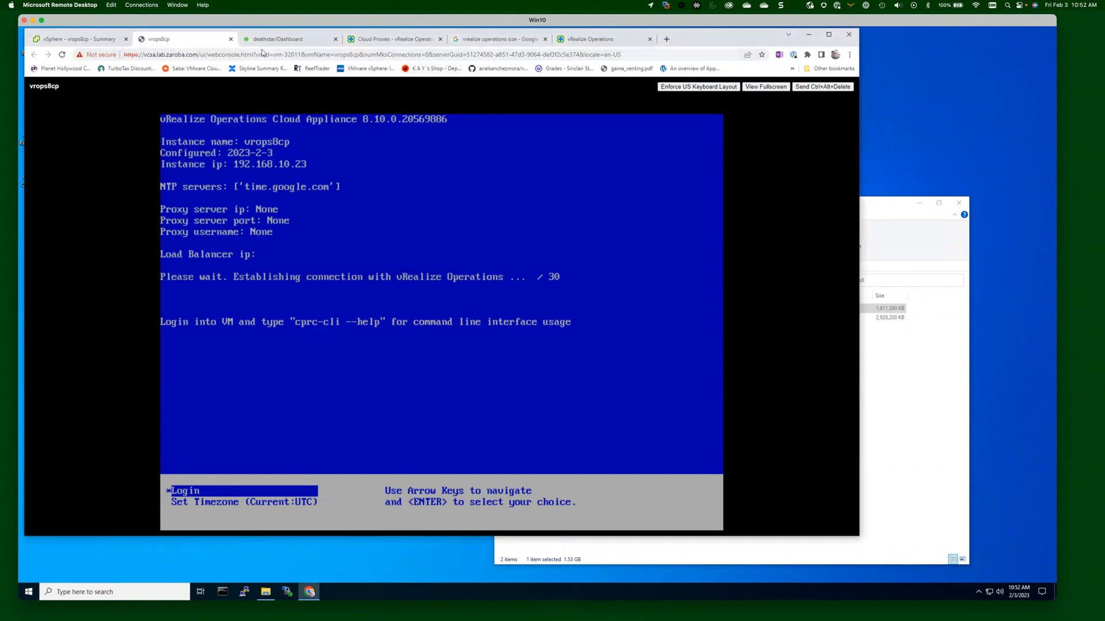
Close the vRealize Operations size search tab and go from Add Cloud Proxy back to the proxy list.
click(598, 41)
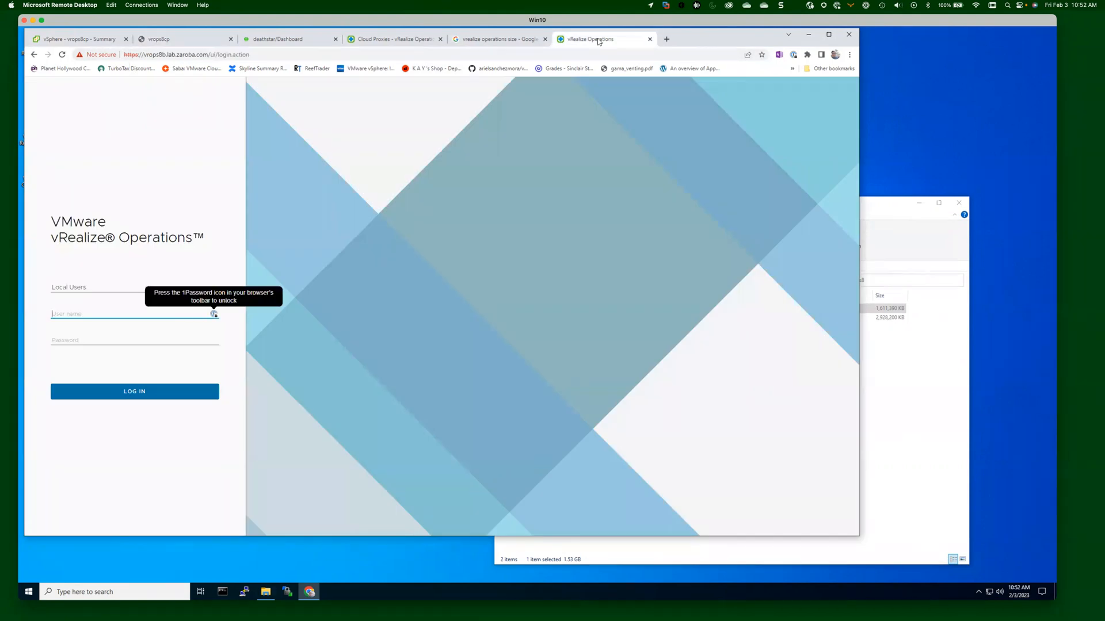
click(498, 41)
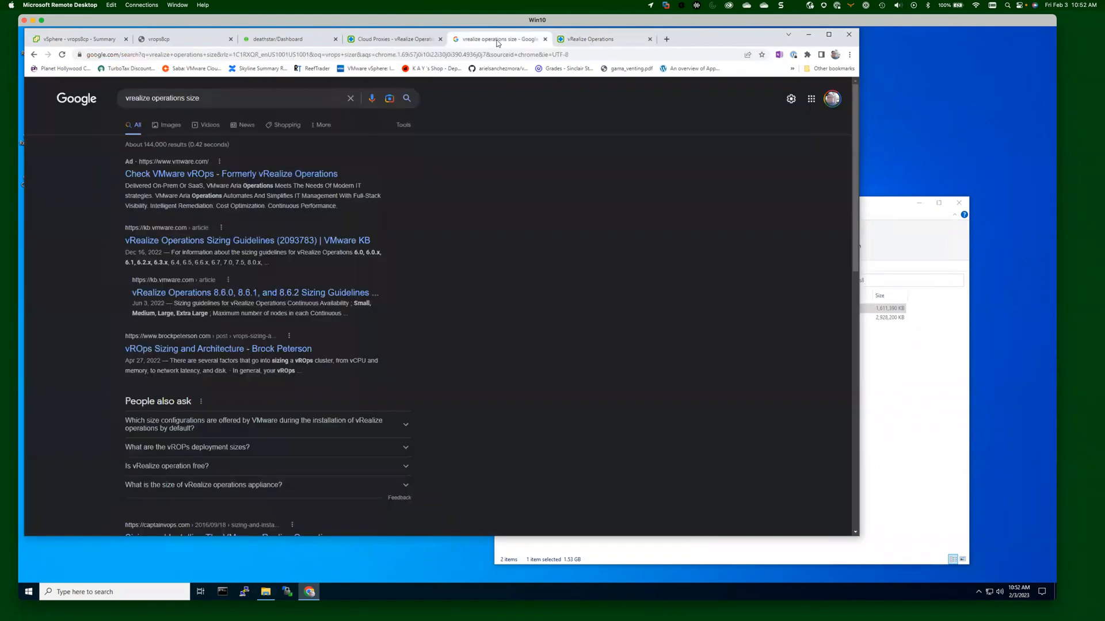
click(545, 39)
click(389, 42)
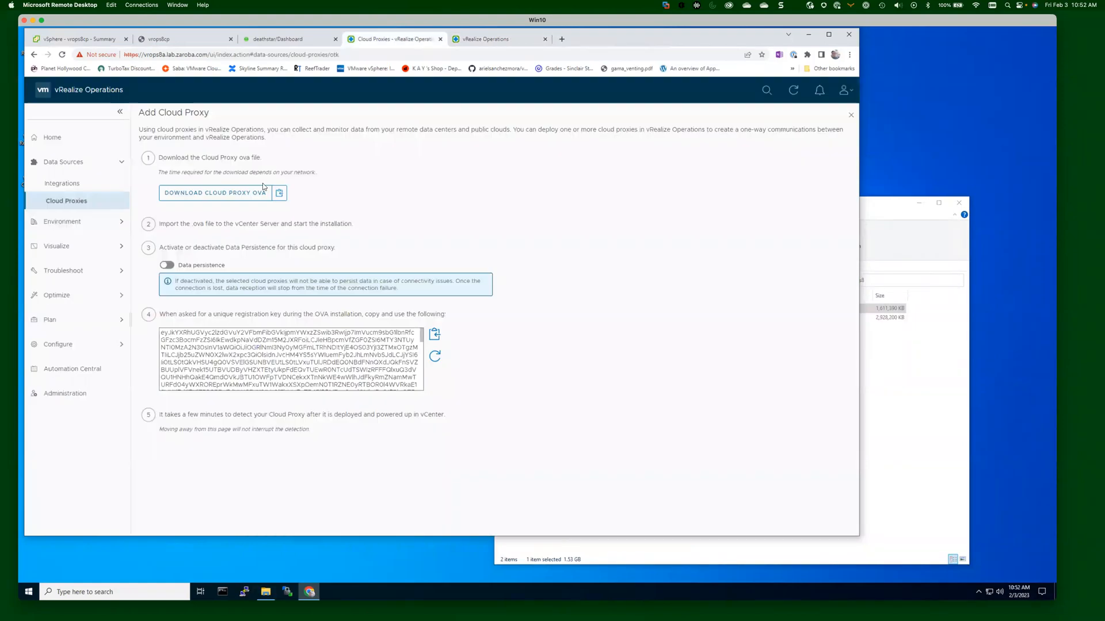
click(72, 205)
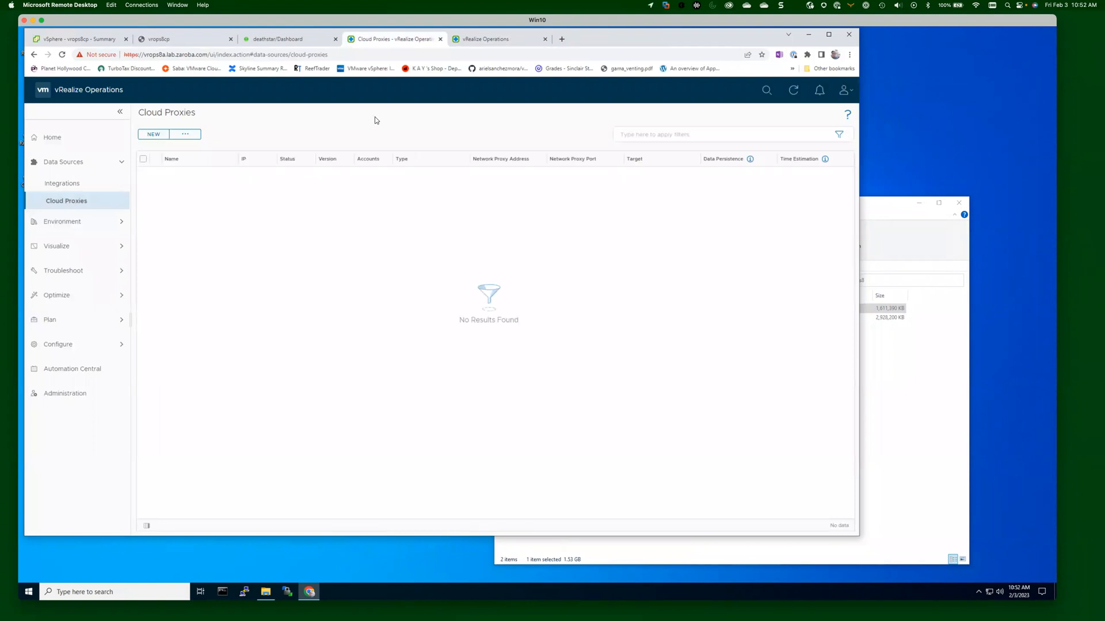
click(793, 92)
click(793, 91)
drag(611, 35, 609, 36)
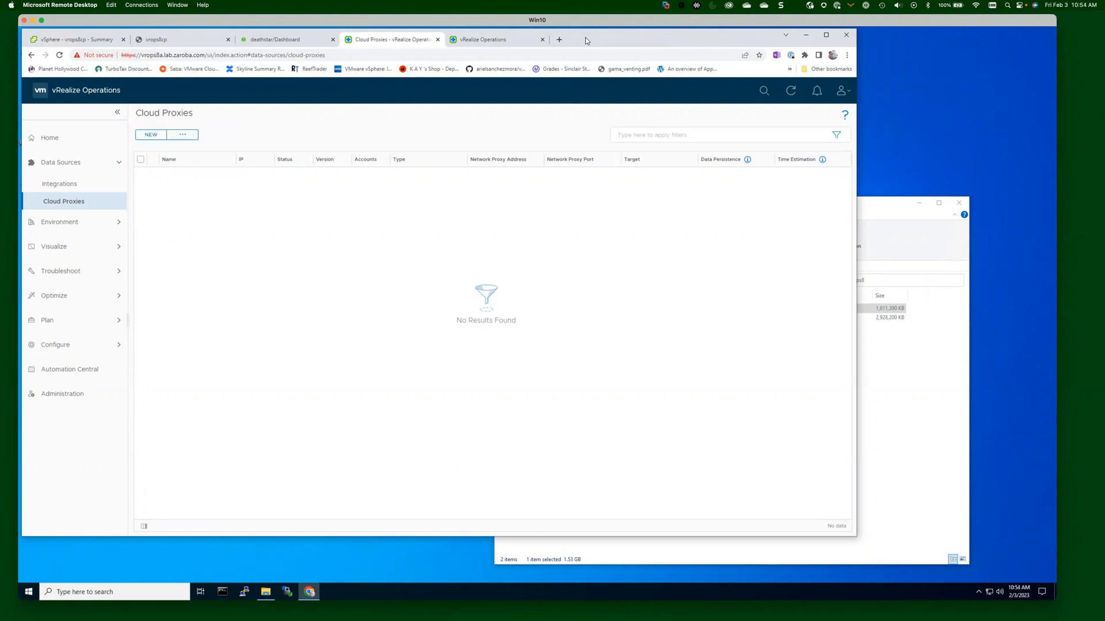
Refresh the Cloud Proxies list, close the spare vRealize Operations login tab, and refresh again.
click(791, 92)
click(495, 41)
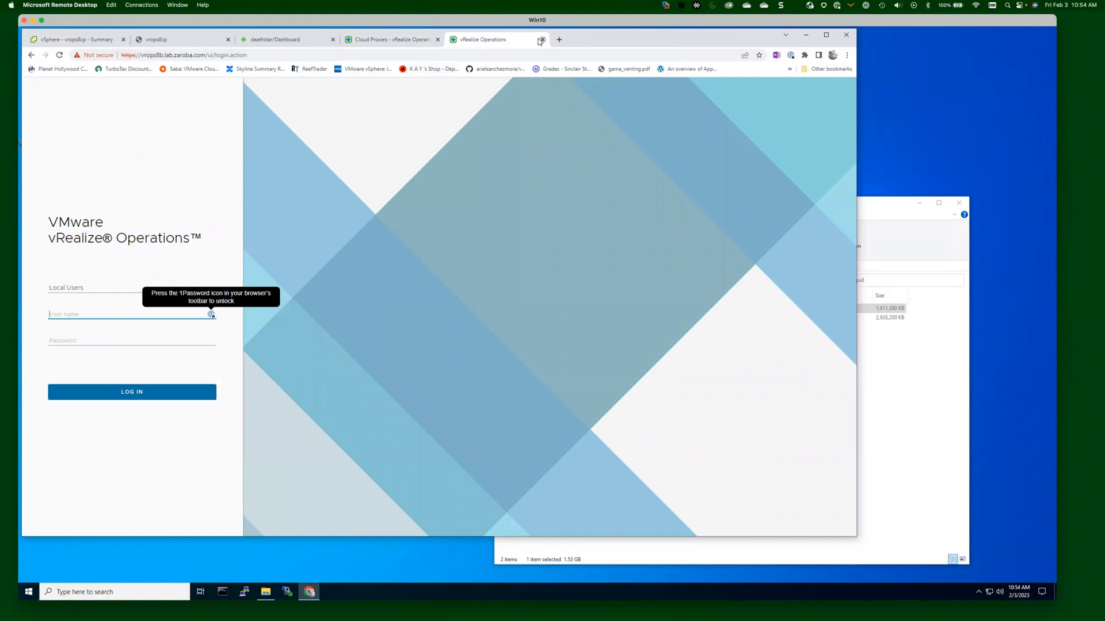
click(542, 40)
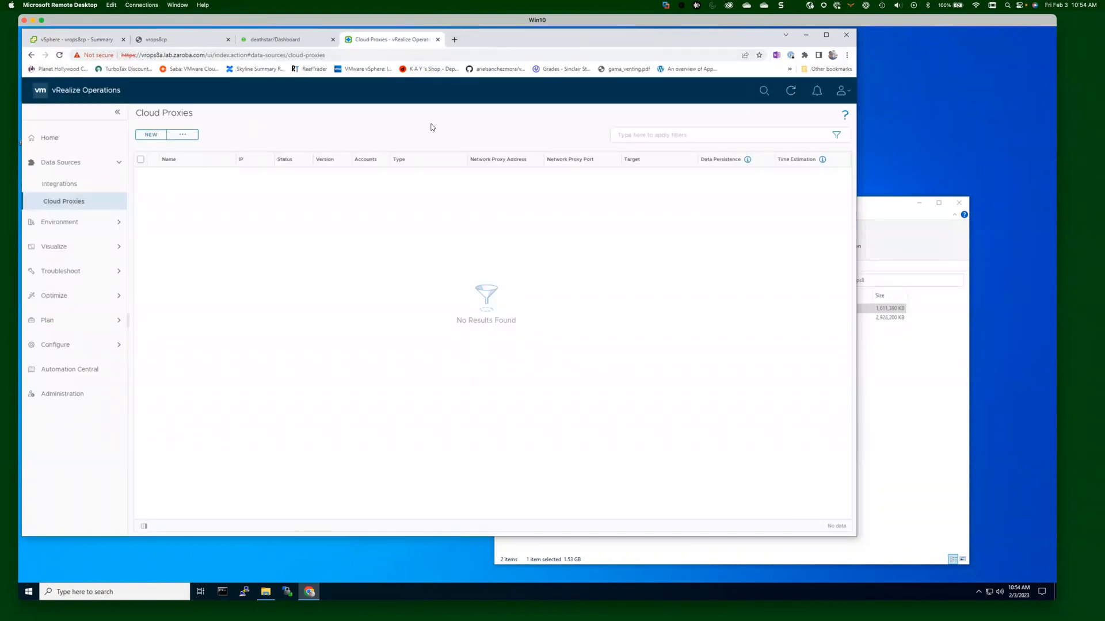
click(790, 92)
Refresh until vrops8cp shows Going Online, widening the Status column, then go to Administration.
click(787, 90)
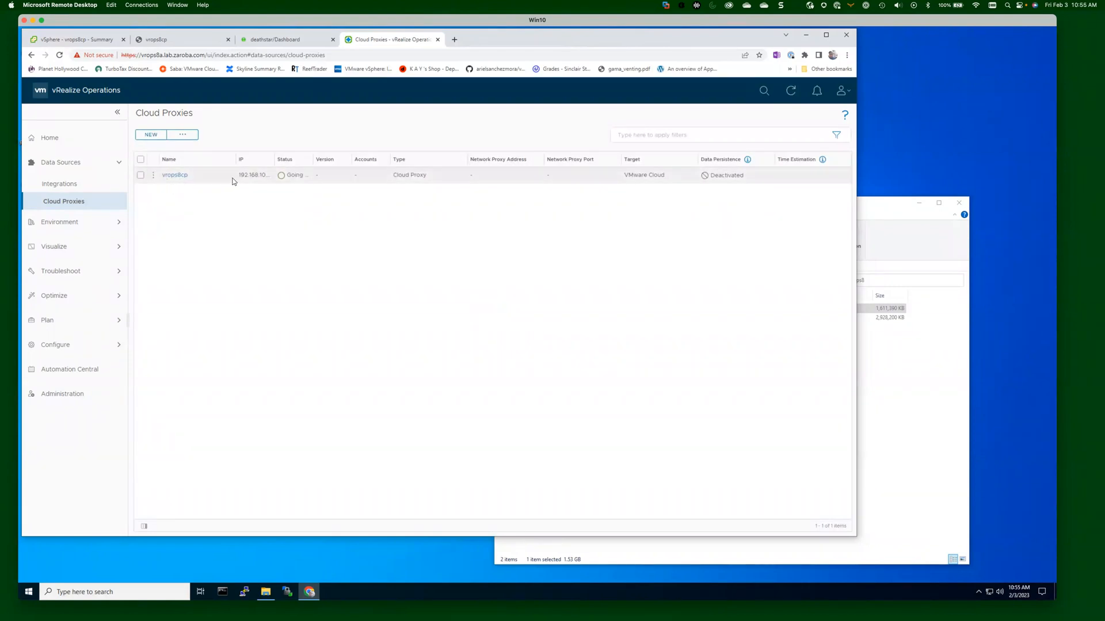
drag(314, 151, 383, 152)
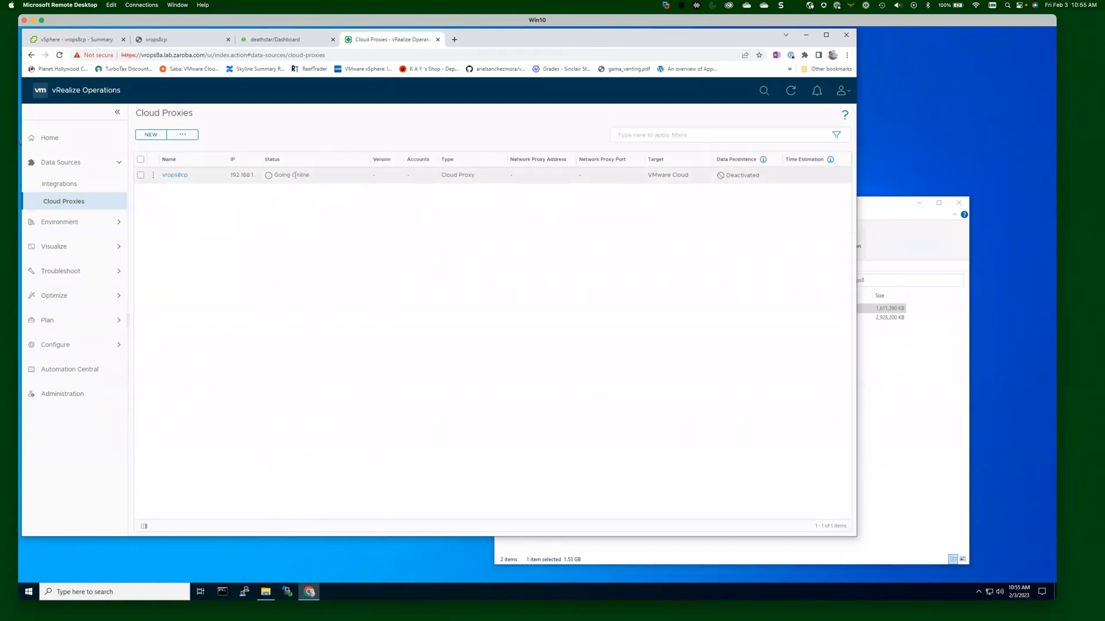
click(791, 97)
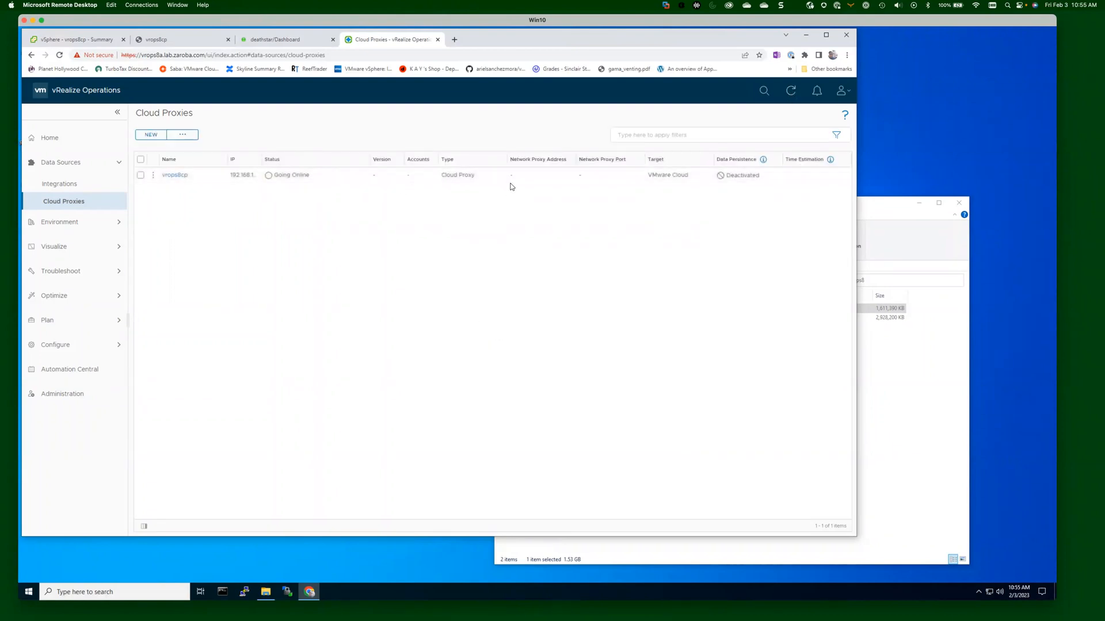
click(53, 395)
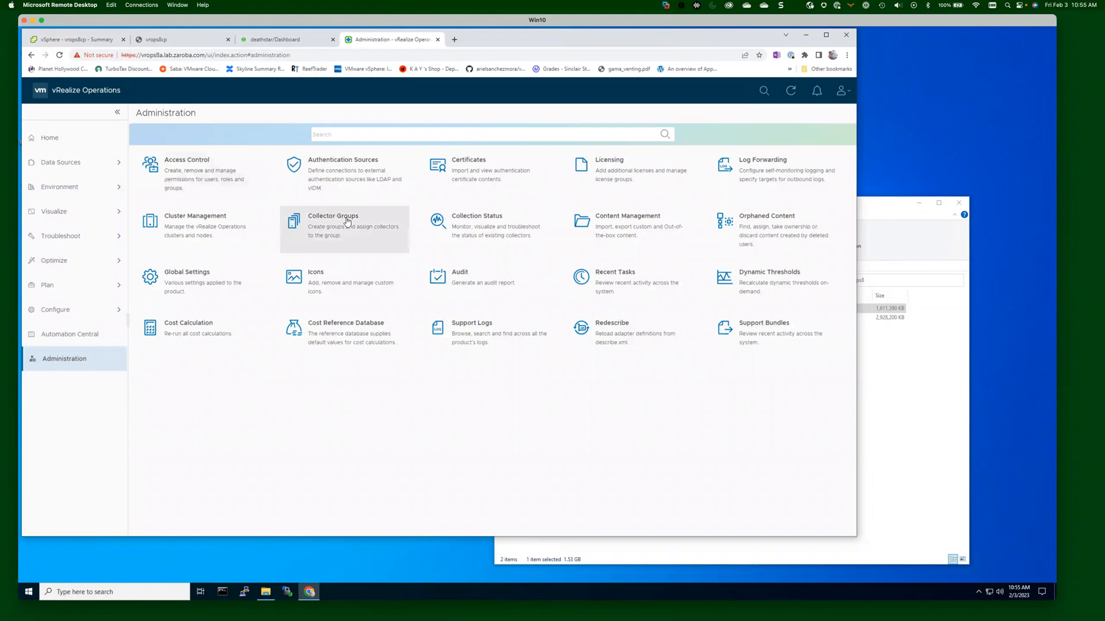
Open Collector Groups from Administration and start adding a new collector group.
click(326, 223)
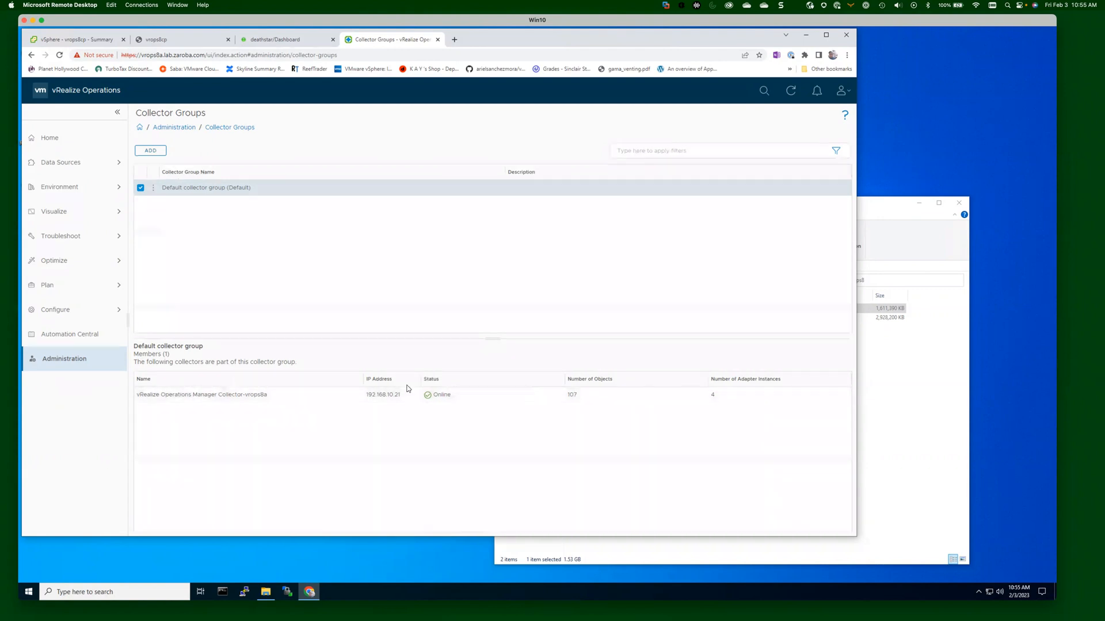
click(150, 151)
Create 'Dallas Collector Group' with the vrops8cp collector as its member and save it.
click(363, 213)
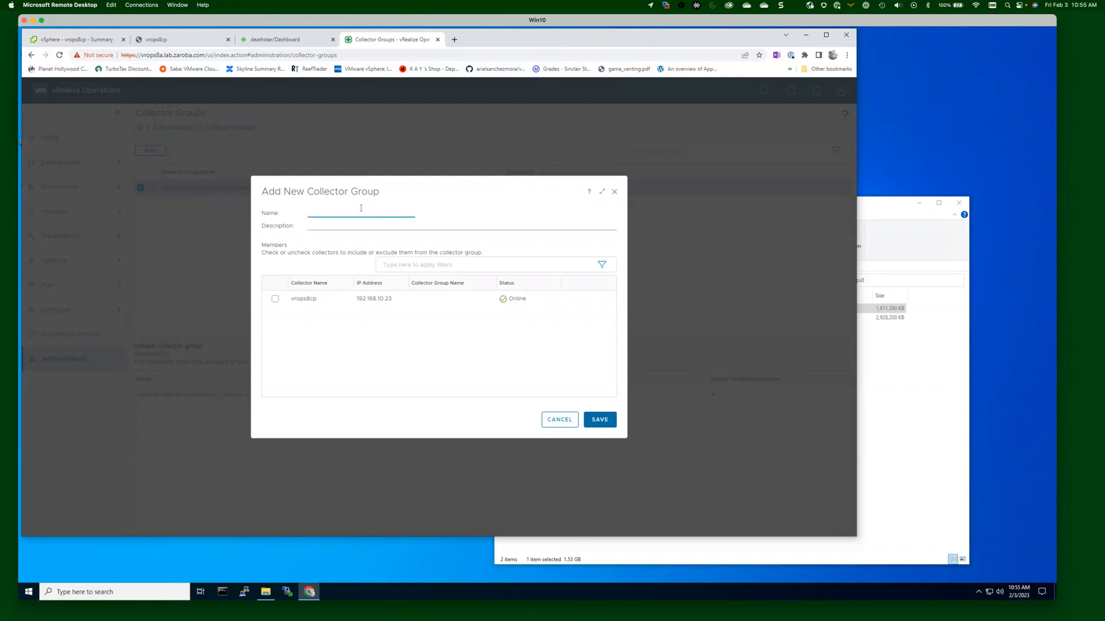
text(Dallas Collector Group)
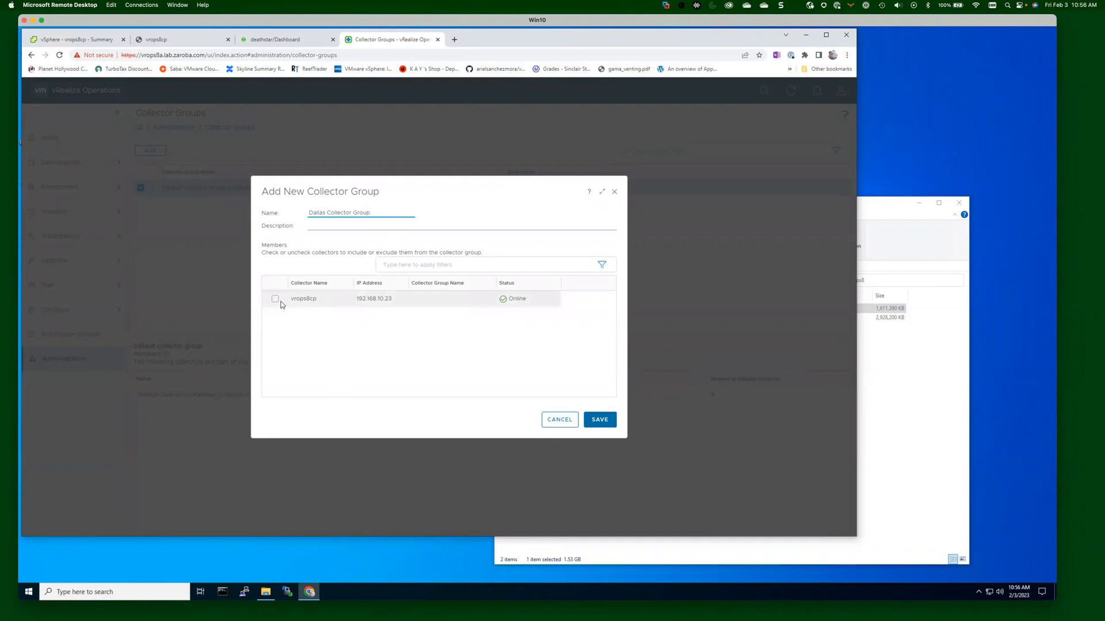
click(275, 299)
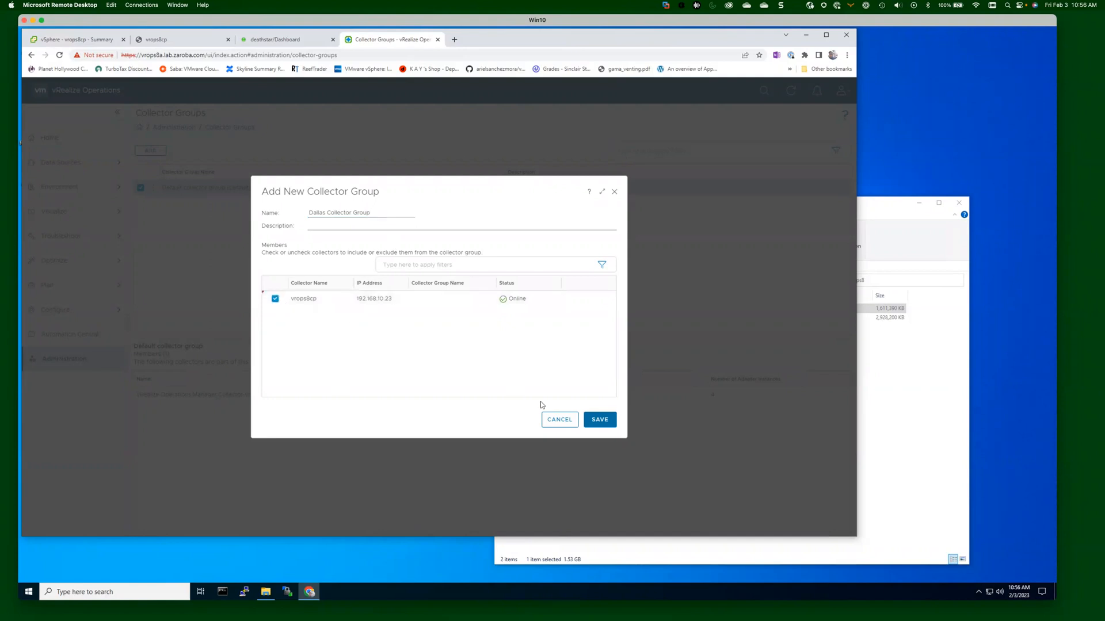
click(609, 422)
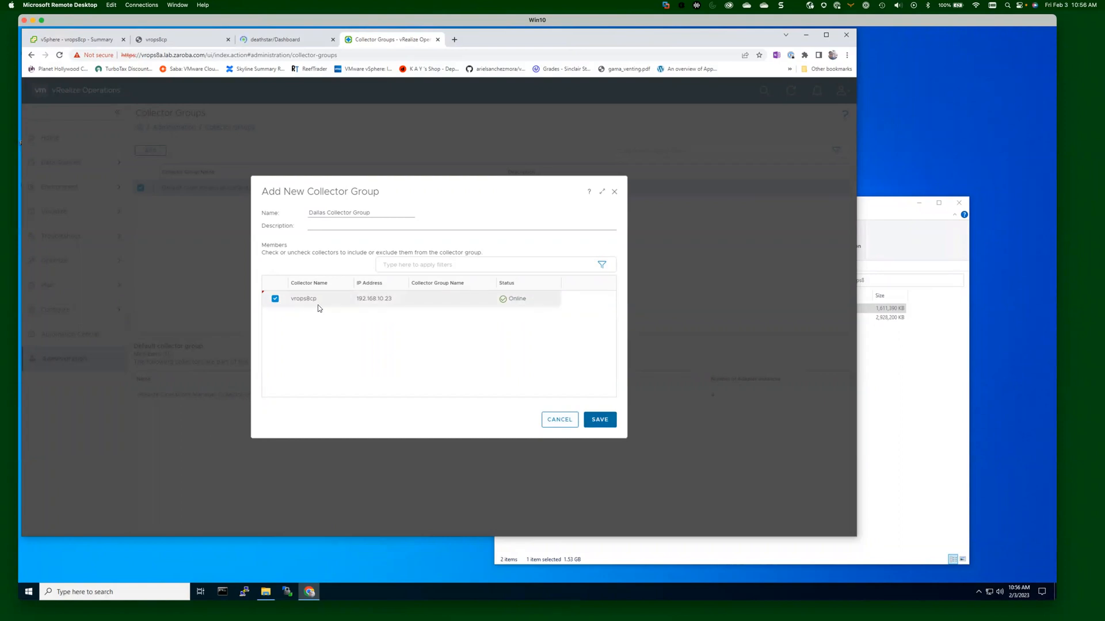
click(600, 419)
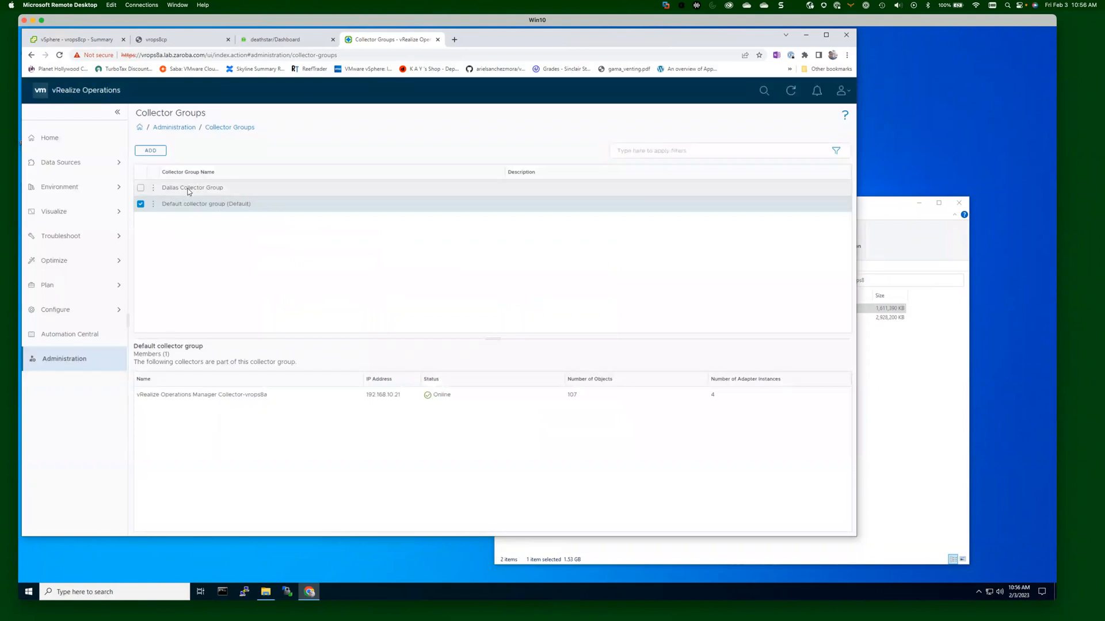
Check Dallas Collector Group's members, then open Data Sources > Integrations accounts.
click(188, 189)
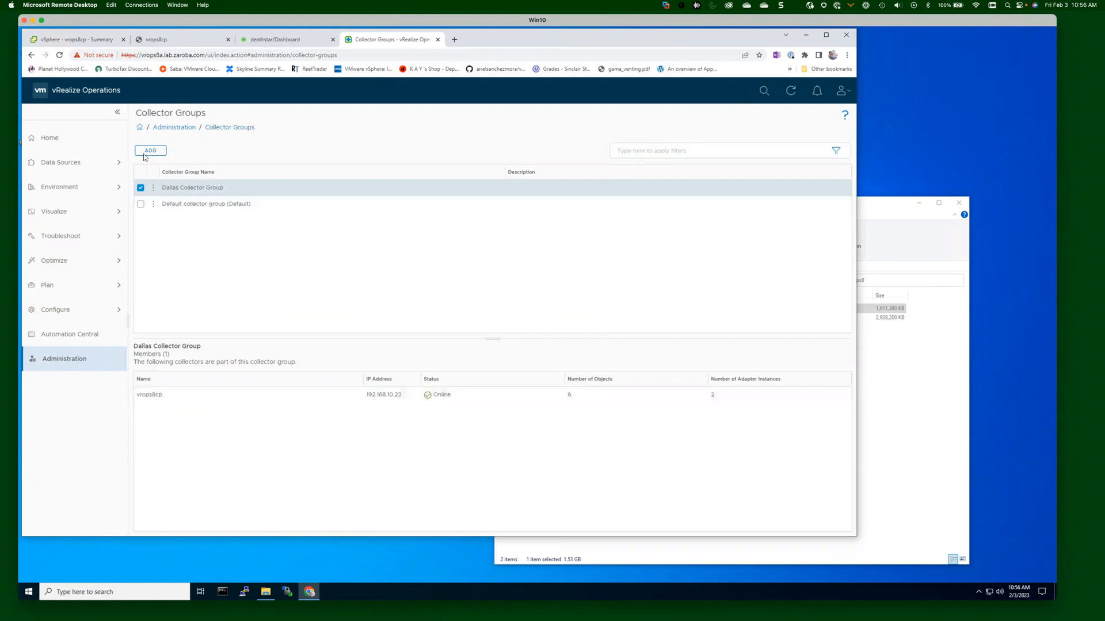
click(68, 163)
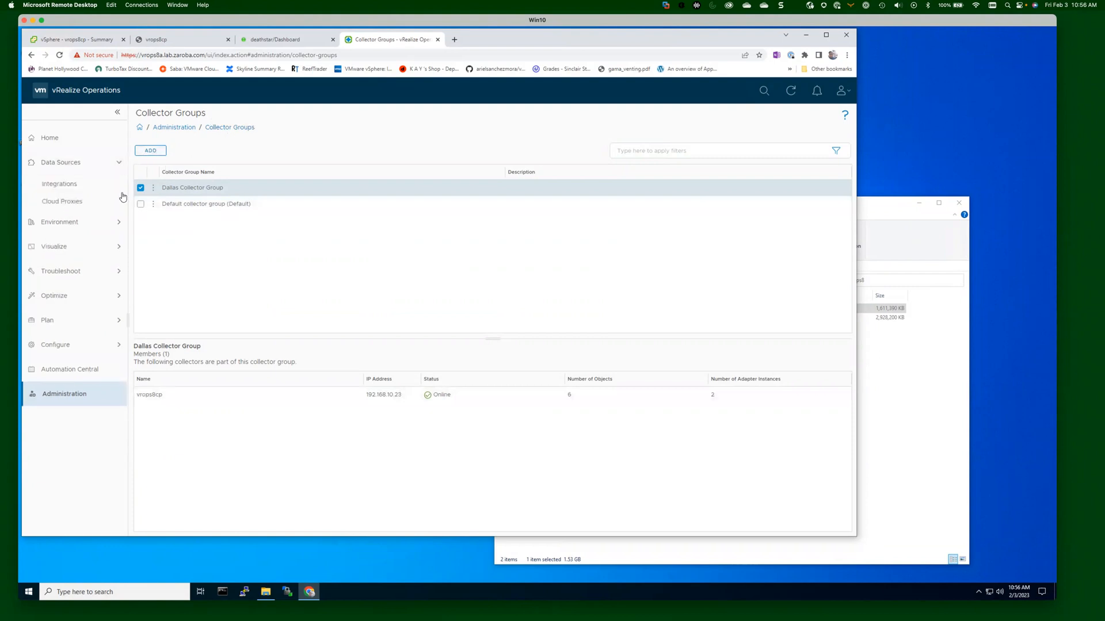
click(73, 184)
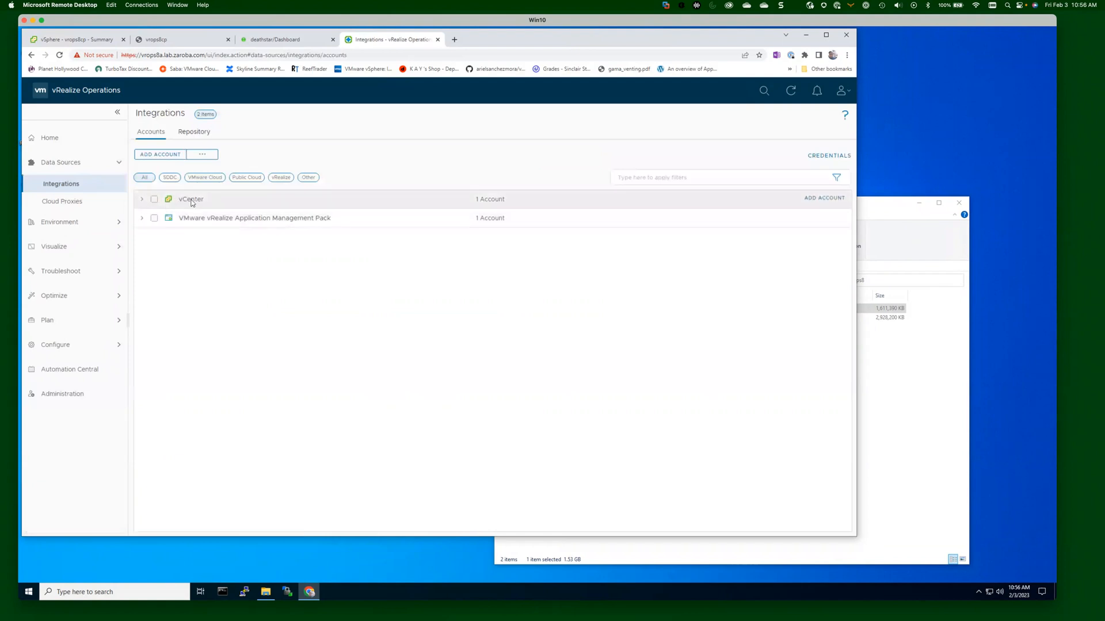
Assign the vcsa.lab.zaroba.com vCenter account to Dallas Collector Group and validate its connection.
click(141, 200)
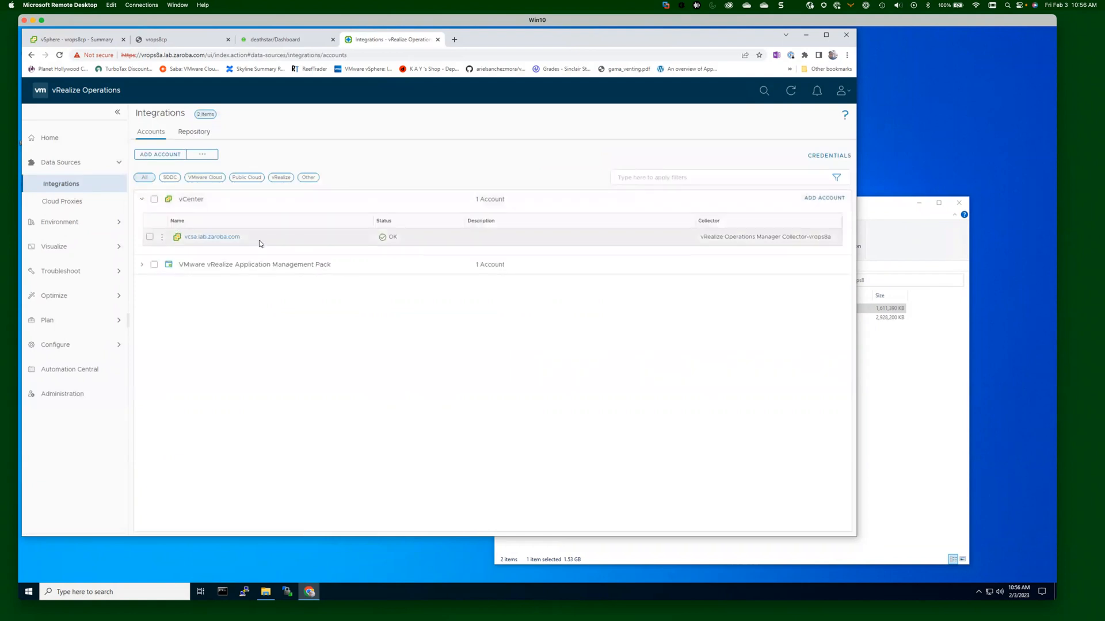
click(163, 239)
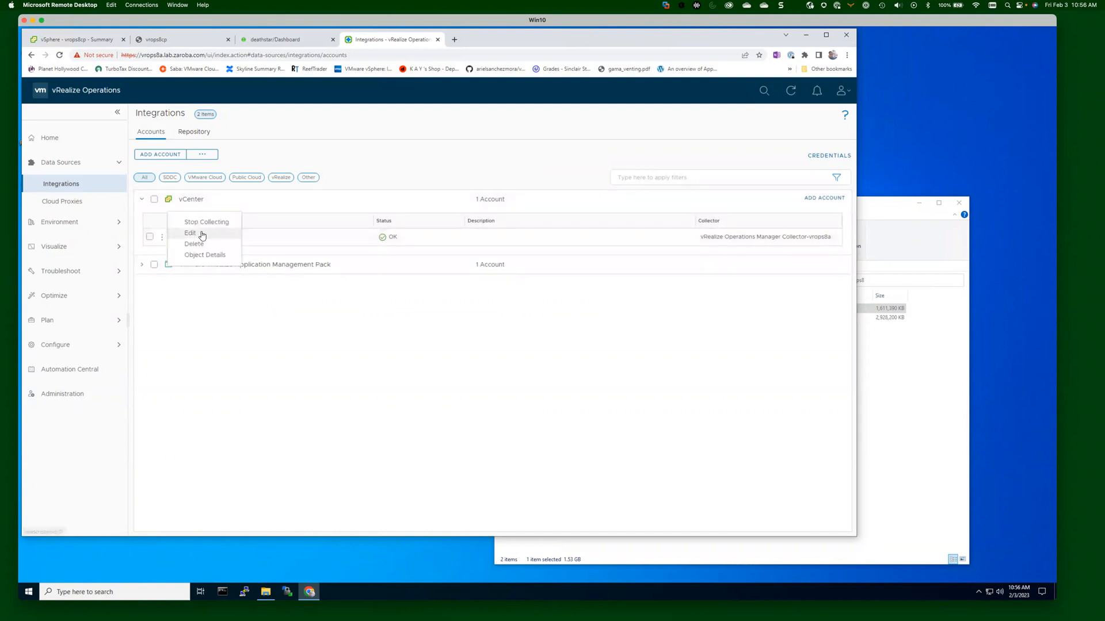
click(191, 233)
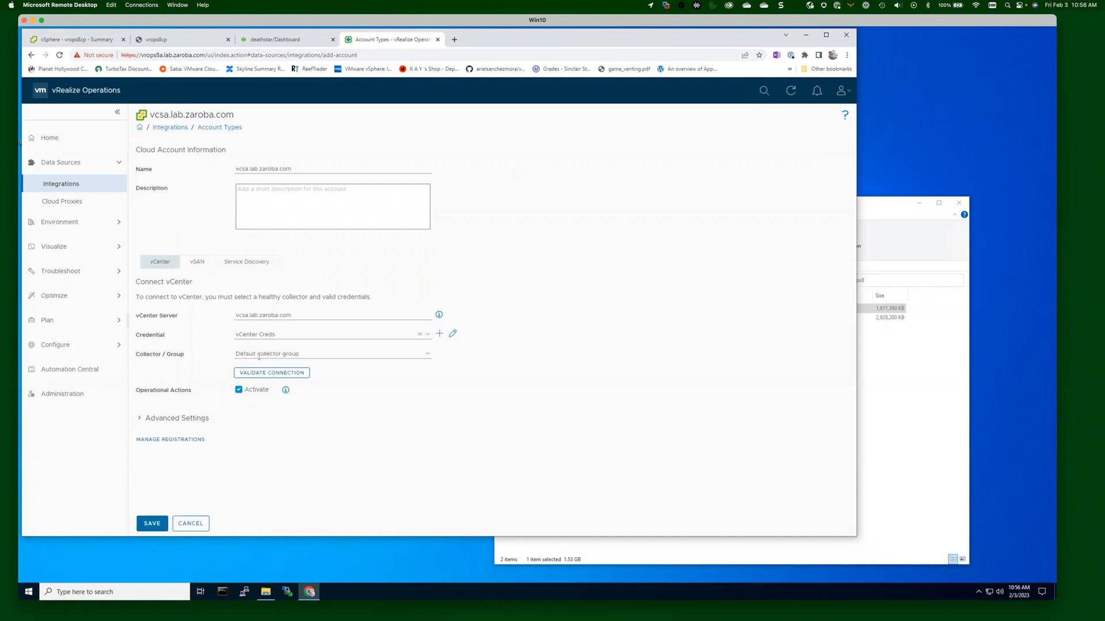
click(428, 358)
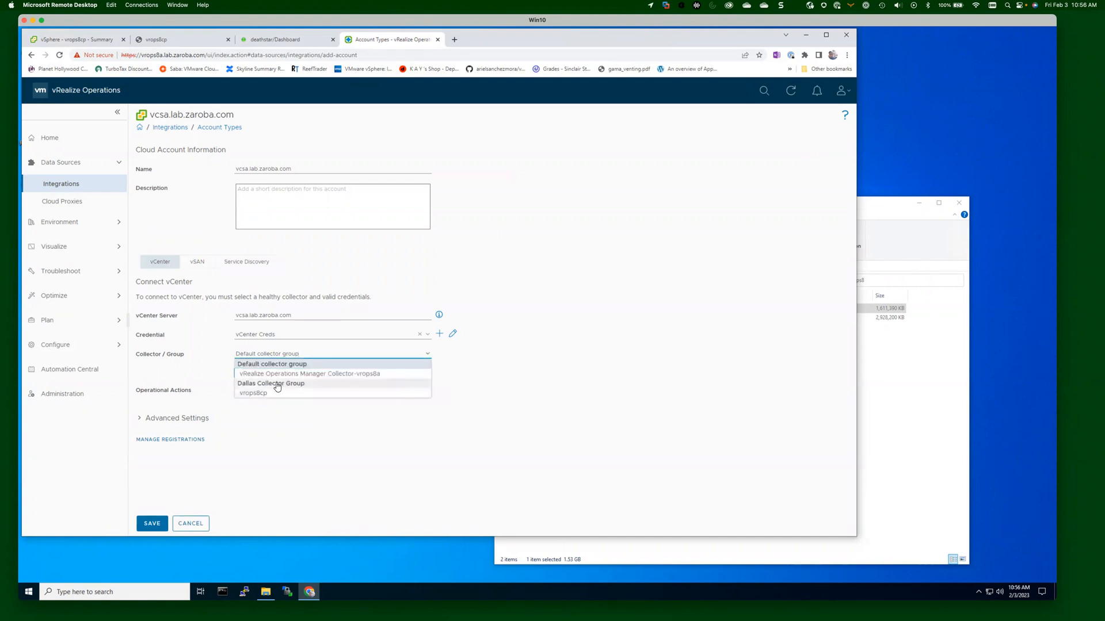
click(278, 386)
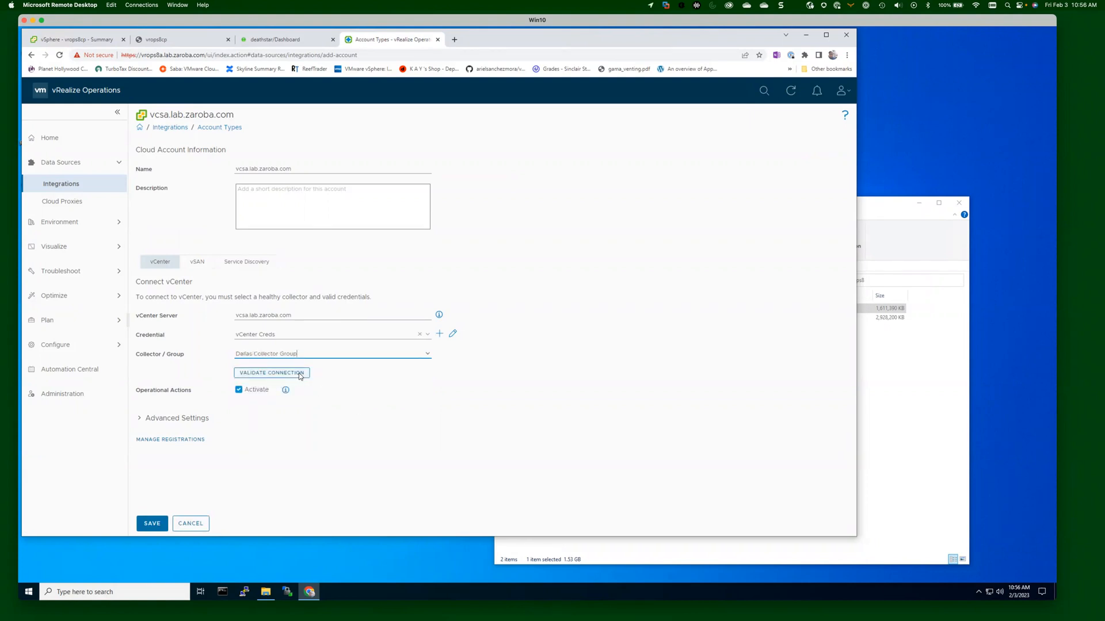
click(298, 372)
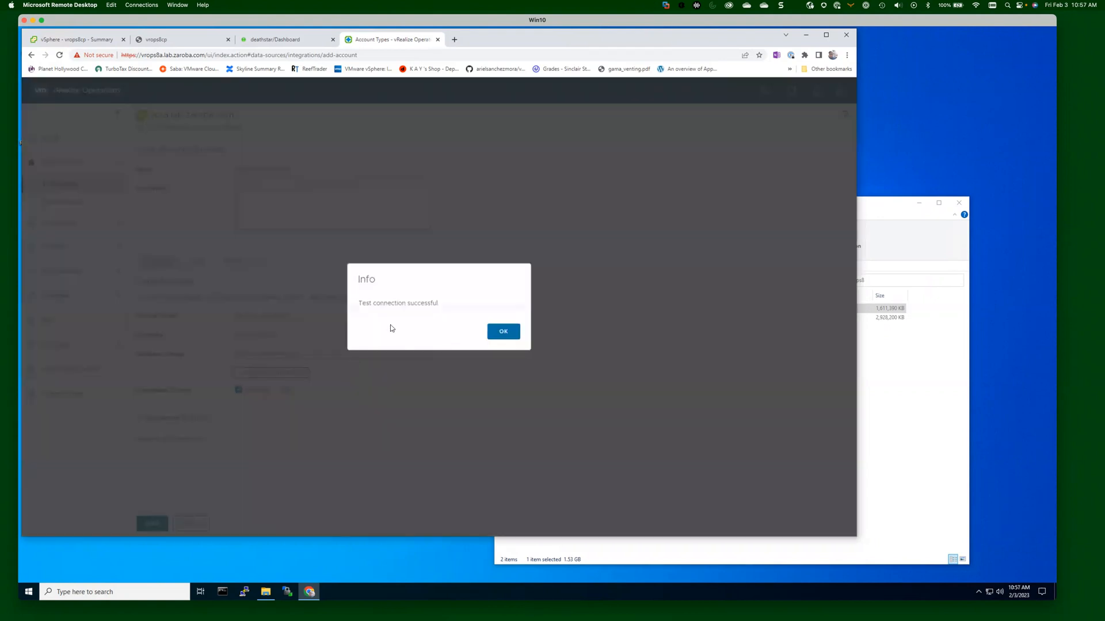
click(506, 332)
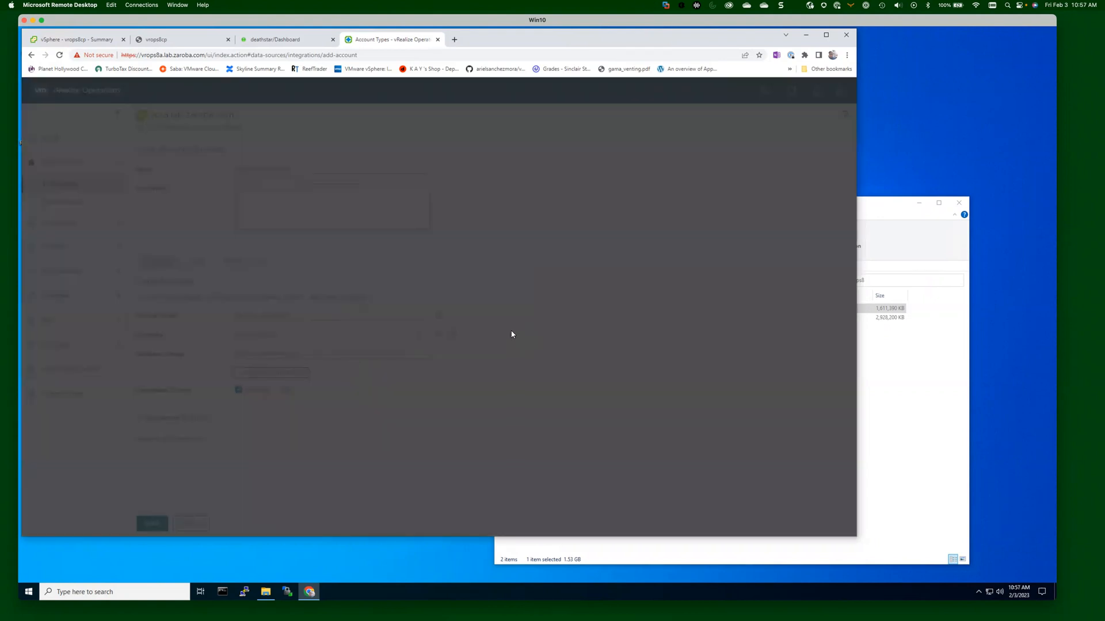
Save the vcsa.lab.zaroba.com account with its new Dallas Collector Group assignment.
click(160, 524)
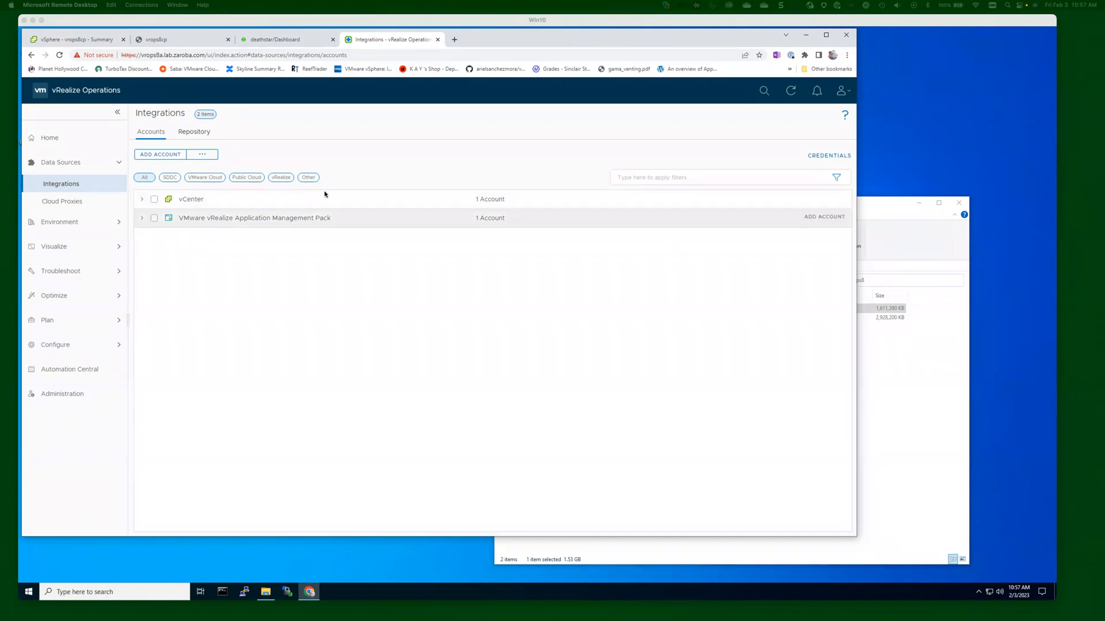
Go to Administration > Collector Groups and start adding a new collector group.
click(62, 394)
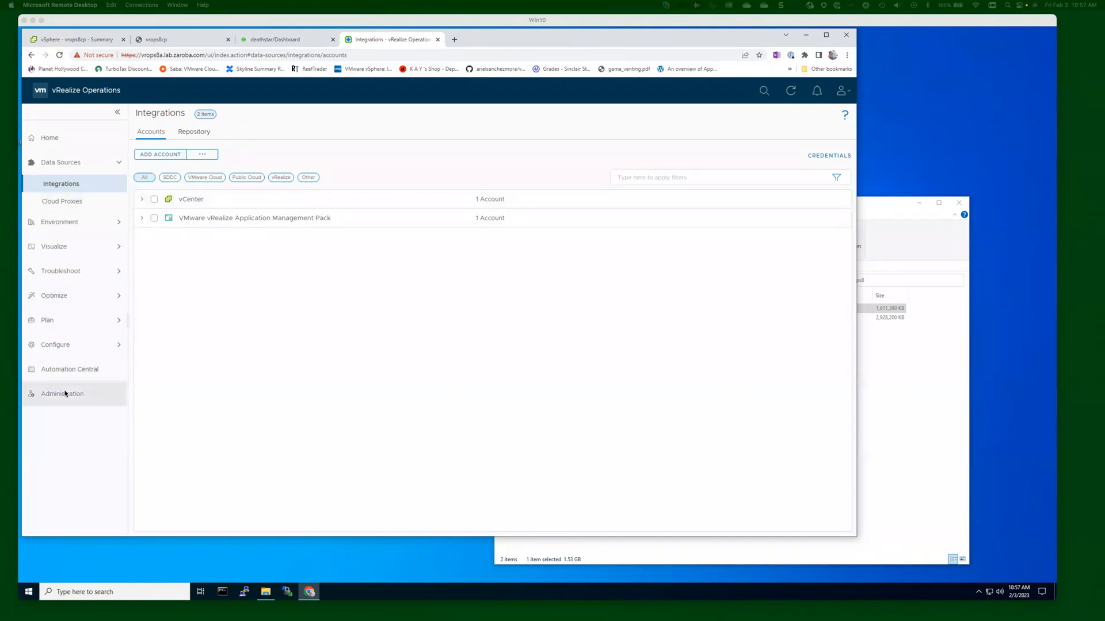
click(361, 231)
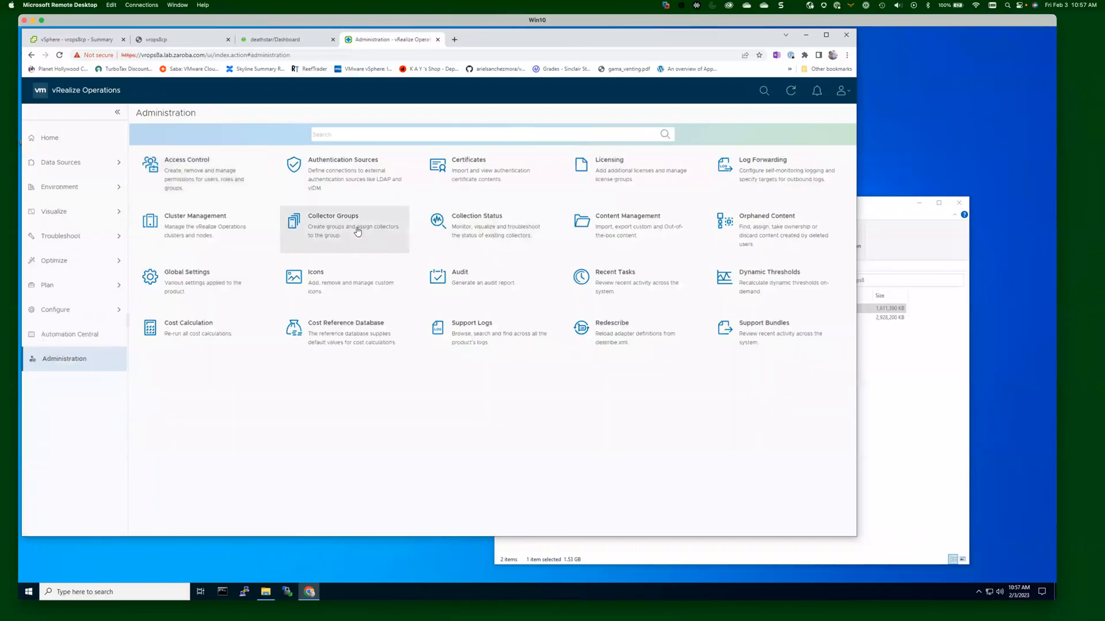
click(159, 152)
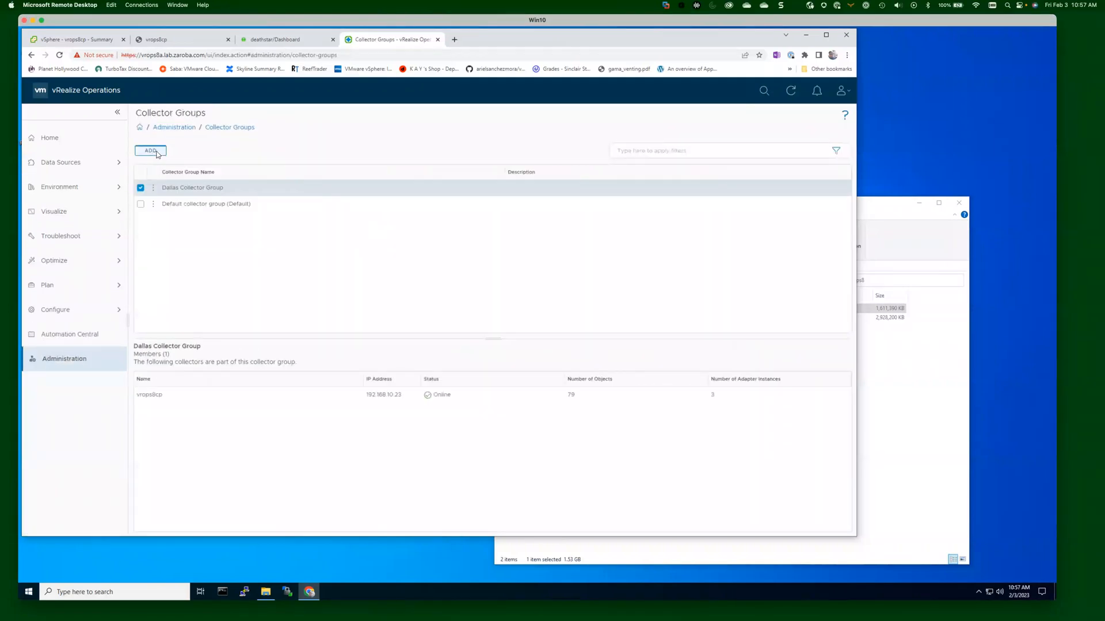
Enter 'New York Collector Group' as the group name, then close the dialog.
click(370, 210)
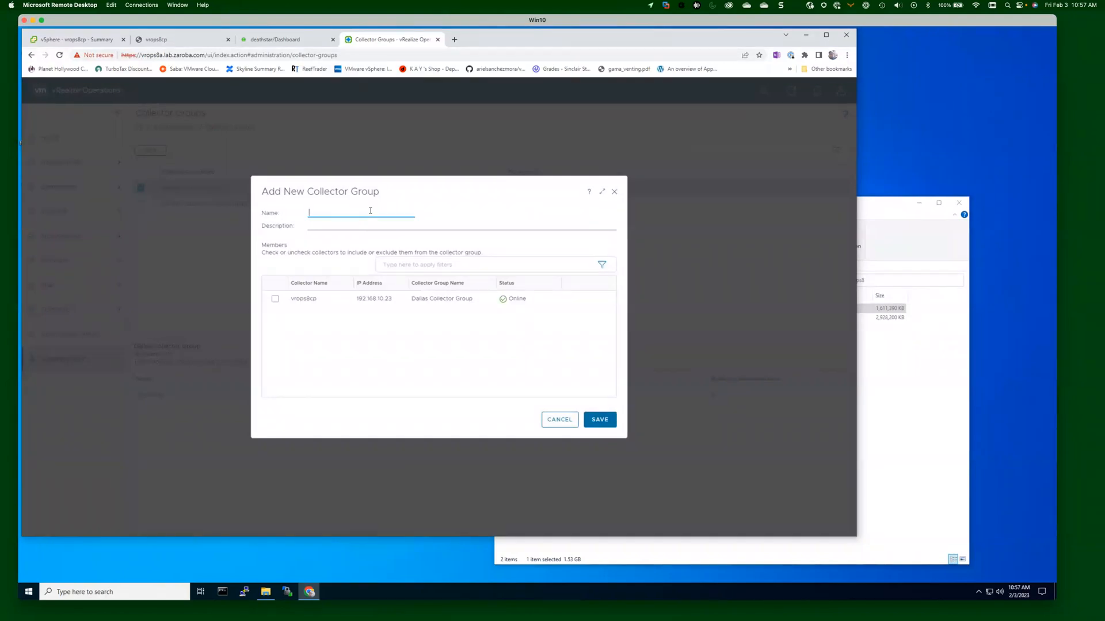
text(New York Collectory)
key(BackSpace)
text(Group)
click(600, 419)
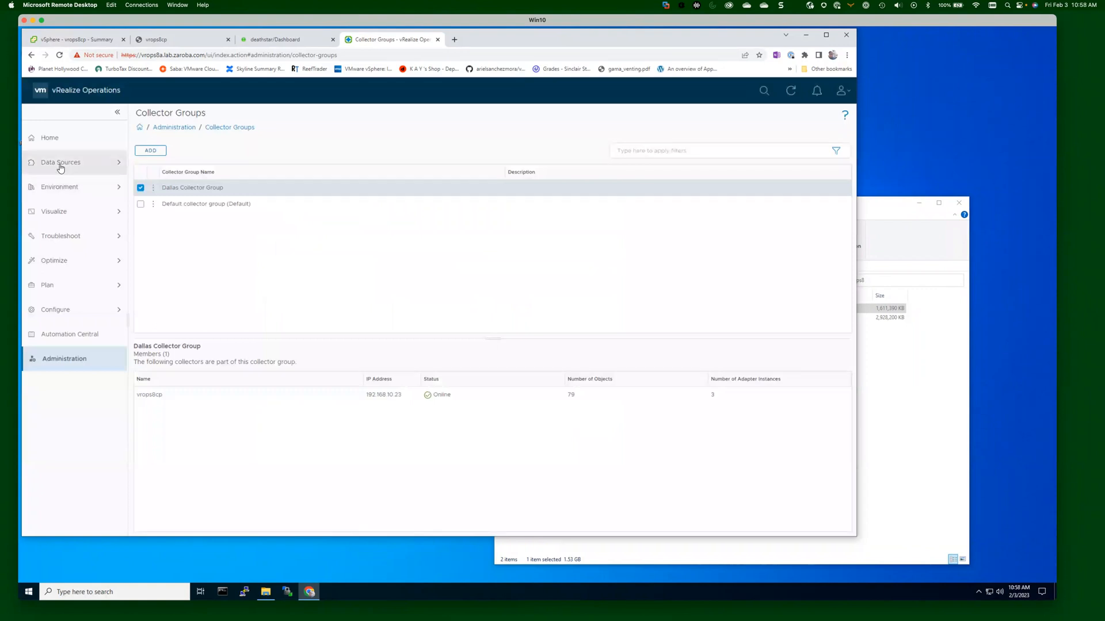
Check in Data Sources > Integrations that vcsa.lab.zaroba.com is collected by vrops8cp.
click(61, 165)
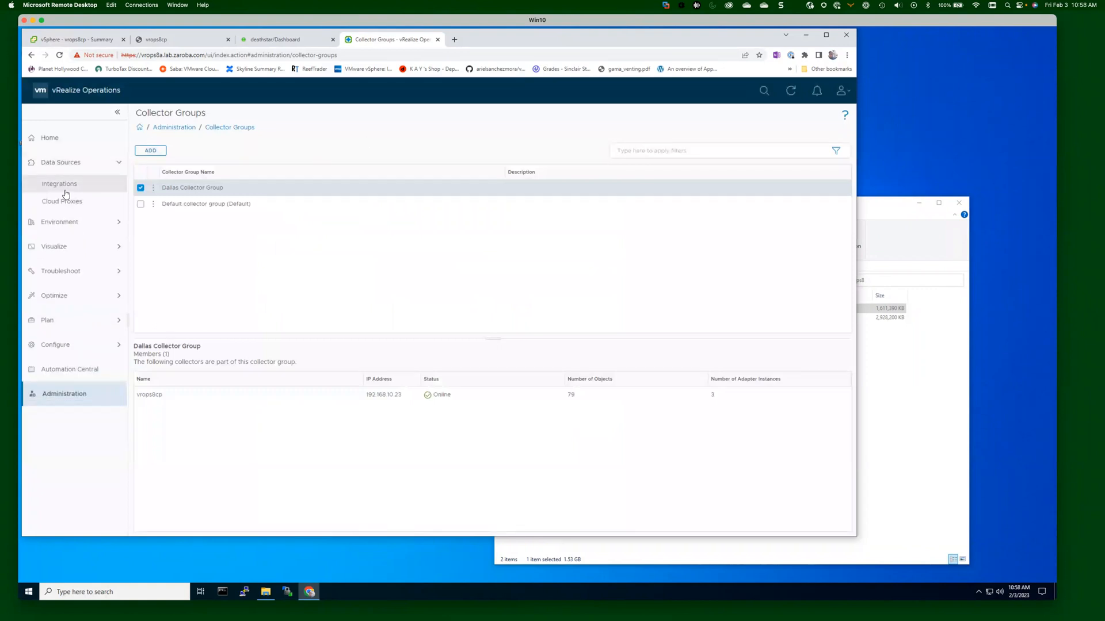
click(60, 184)
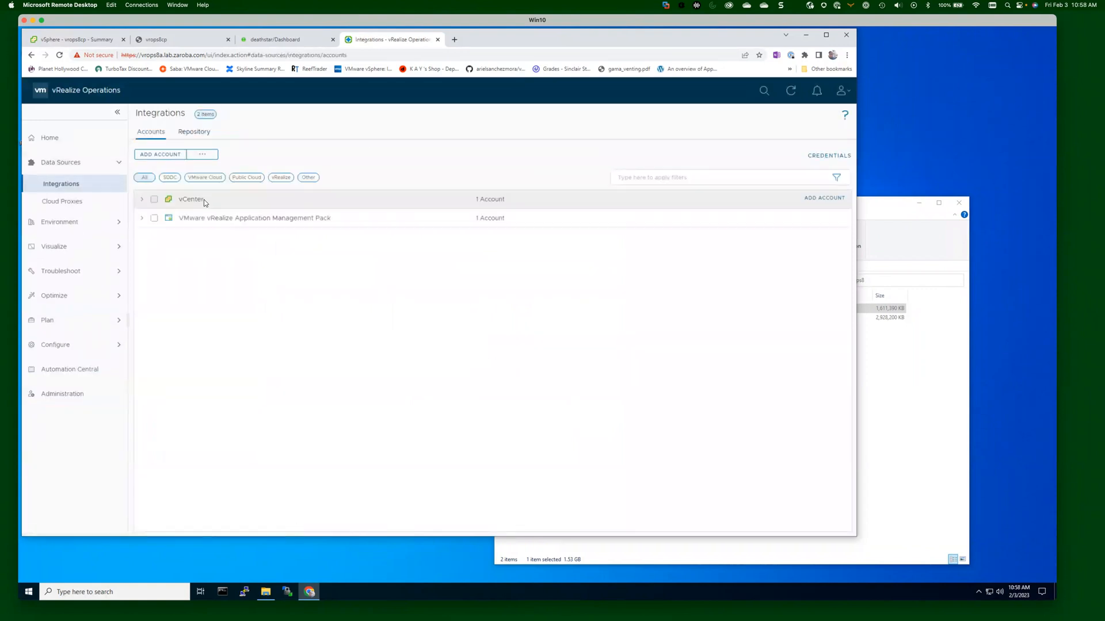
click(142, 199)
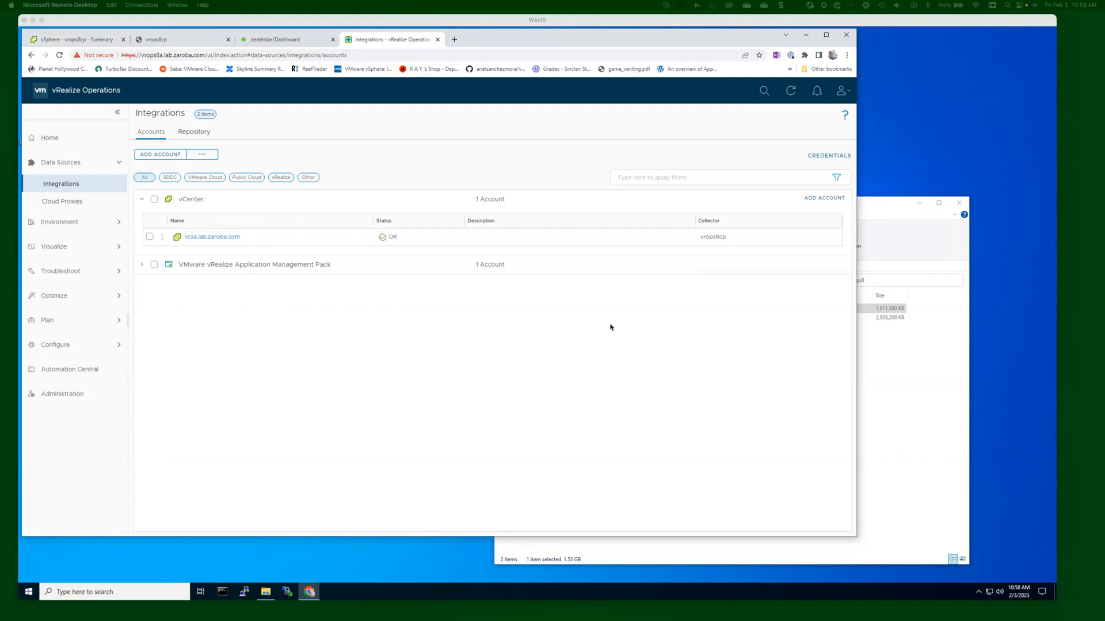
Change the browser address path to /admin to load the admin console login.
double_click(368, 56)
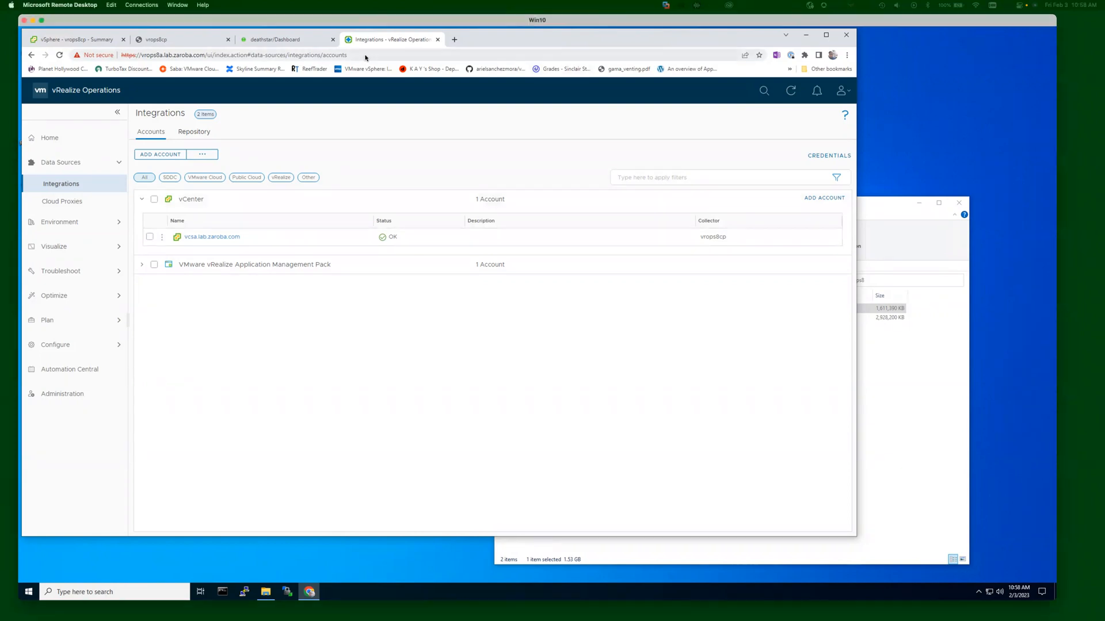
shift+click(208, 55)
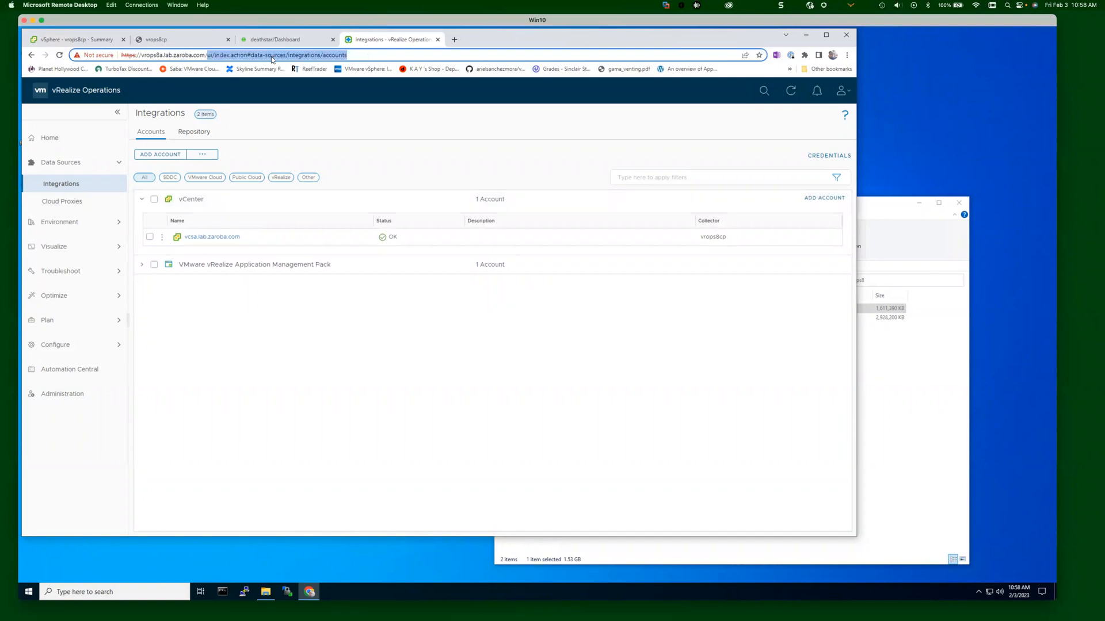
text(admin)
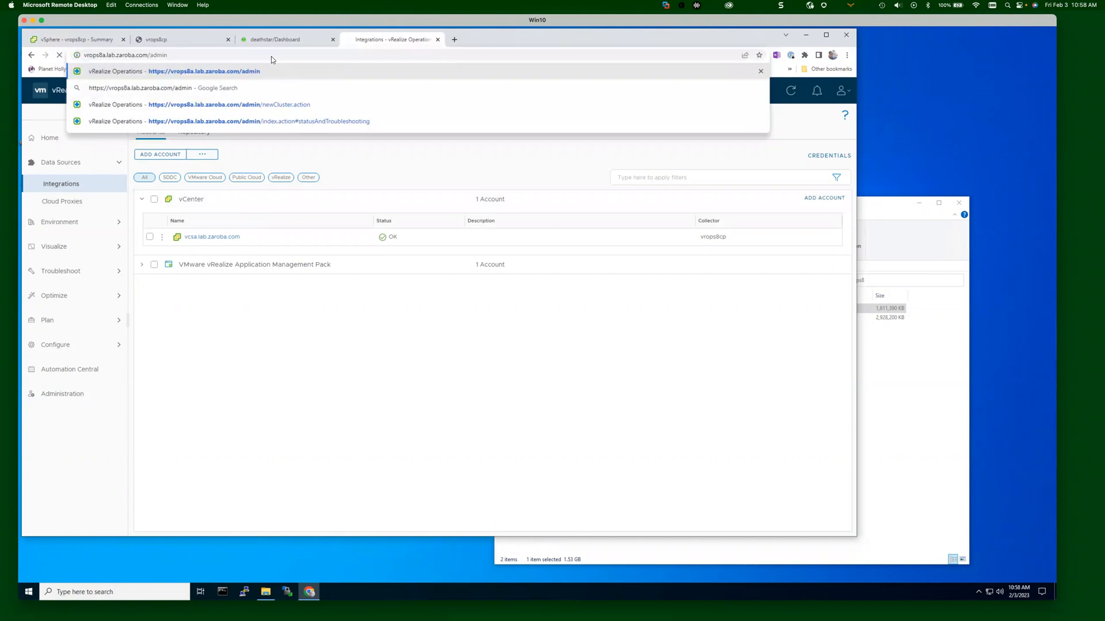
key(Return)
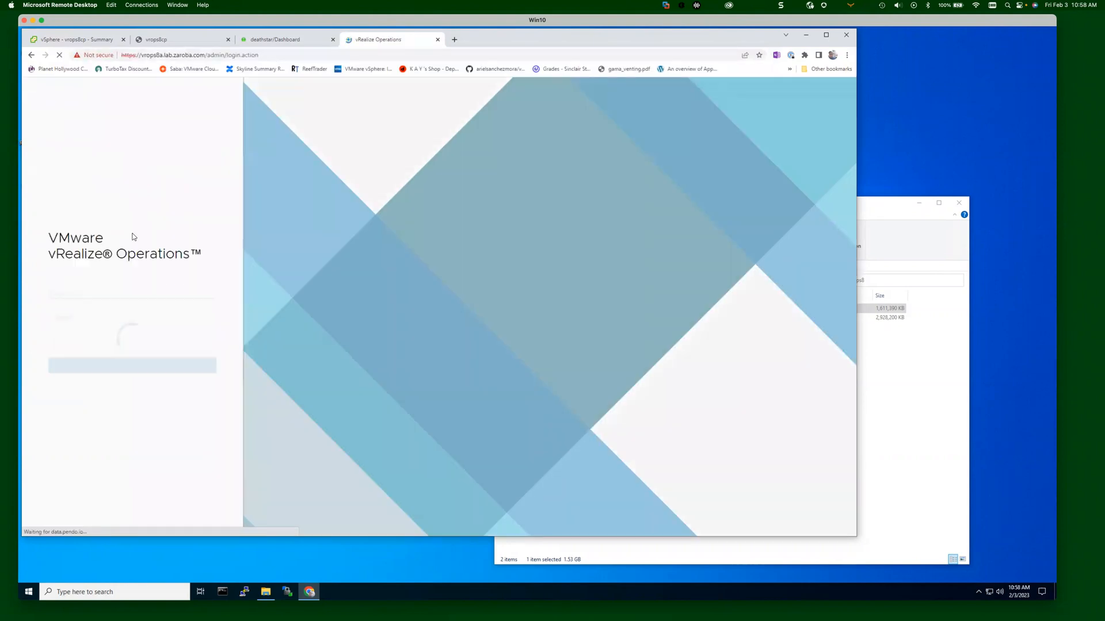
Log in to the admin console as admin with the account password.
text(admin)
key(Tab)
text(••••)
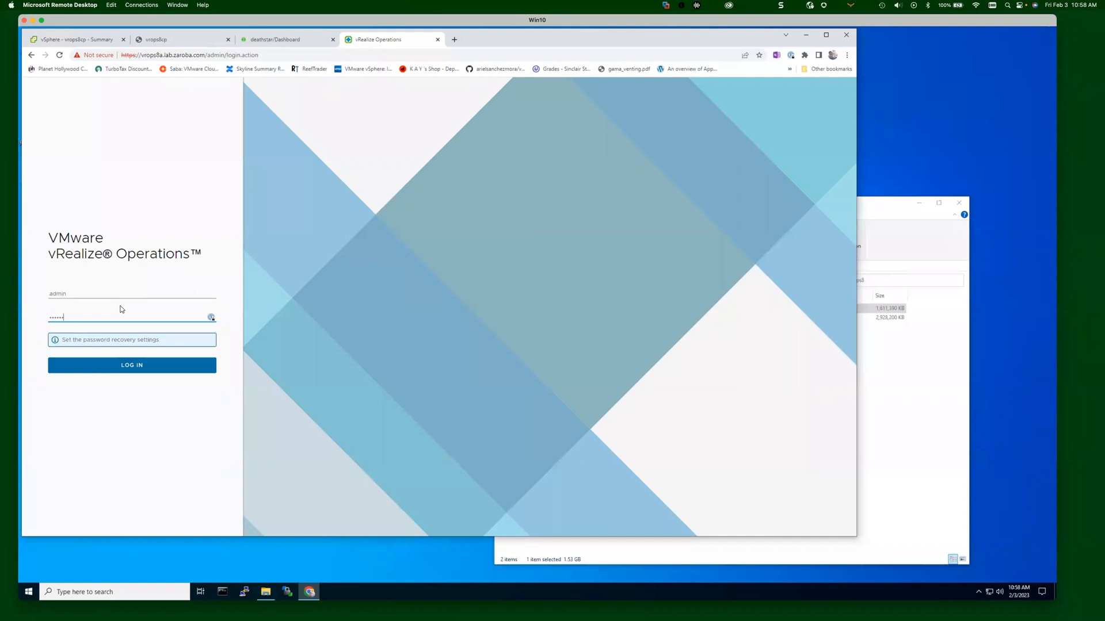
key(Return)
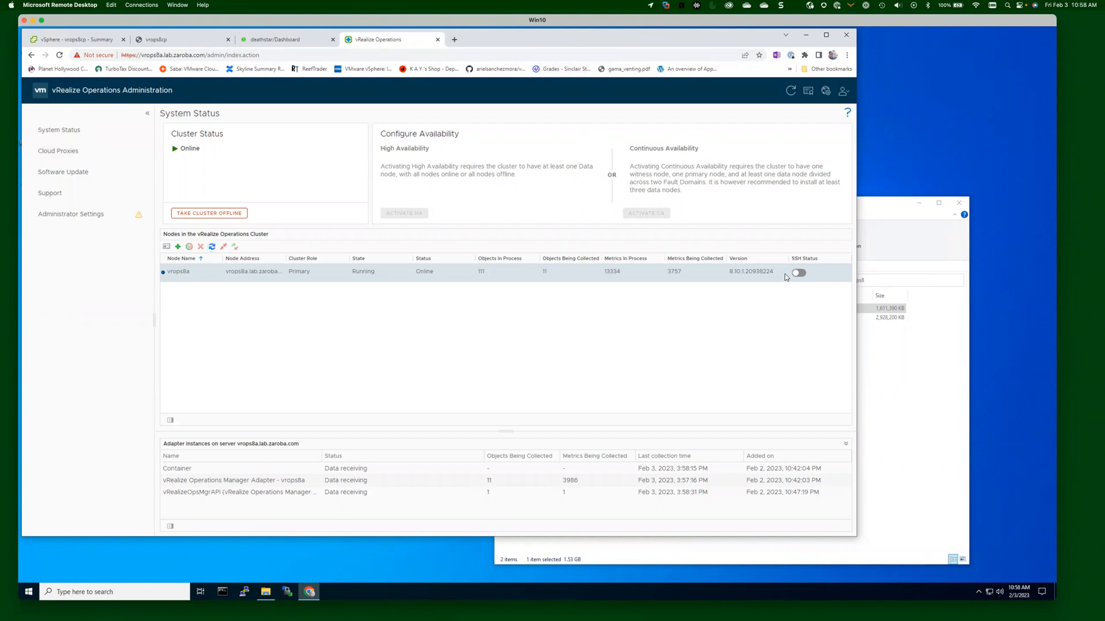
Enable SSH on vrops8a, review the cloud proxy upgrade history, then go to Software Update.
click(799, 273)
click(69, 150)
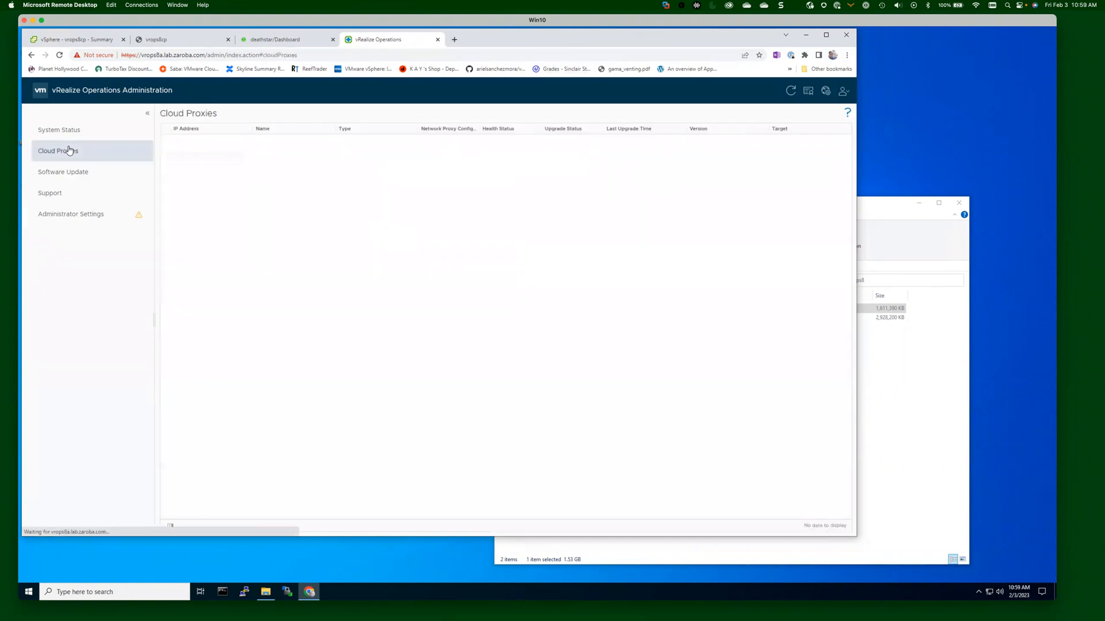
click(165, 145)
click(57, 132)
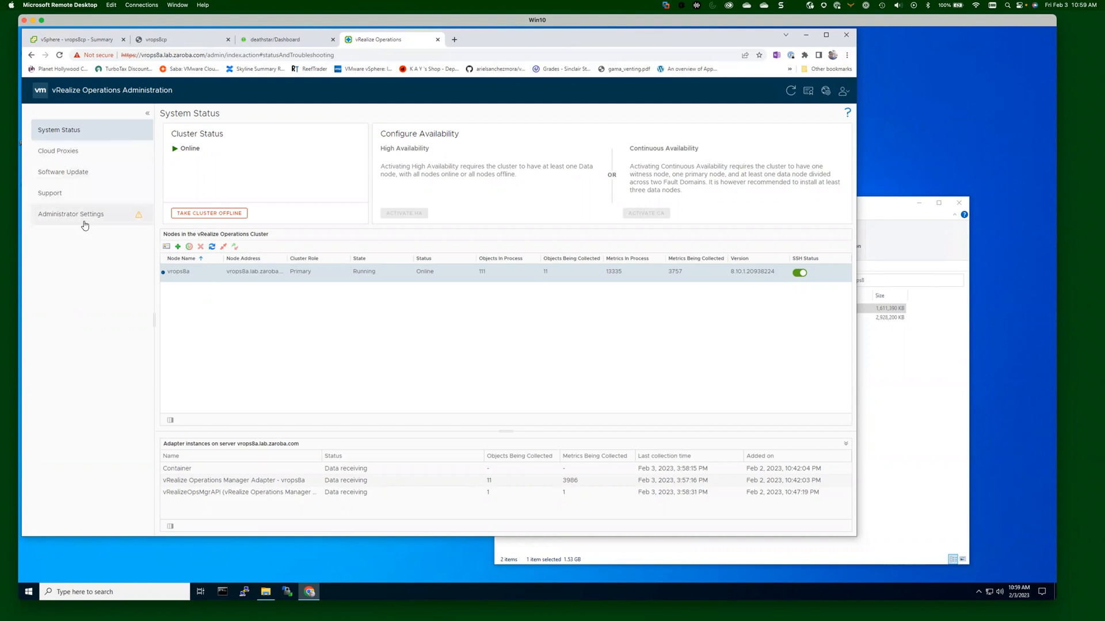
click(50, 172)
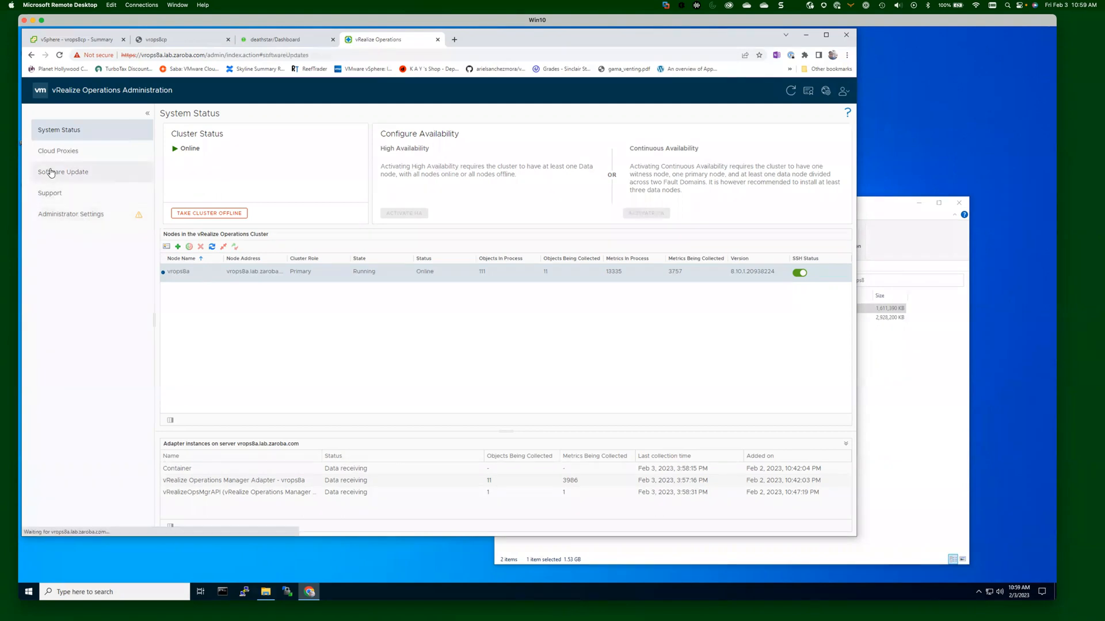